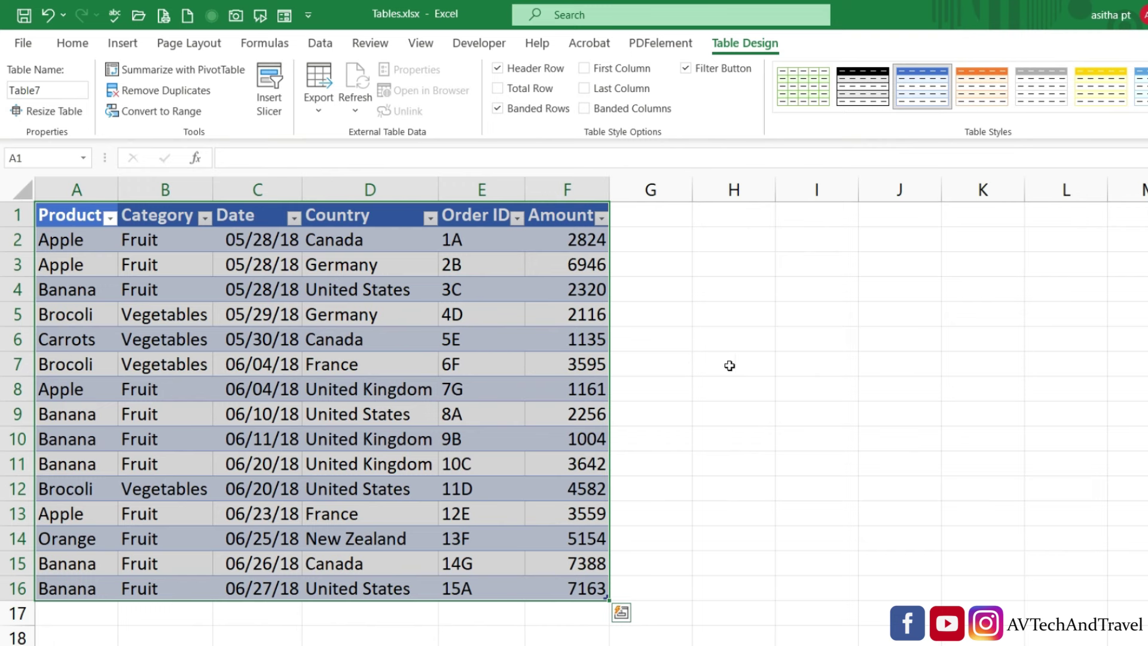
Undo the table conversion and create a table with headers from the range A1:F16 again.
{"action": "left_click", "coordinate": [729, 365]}
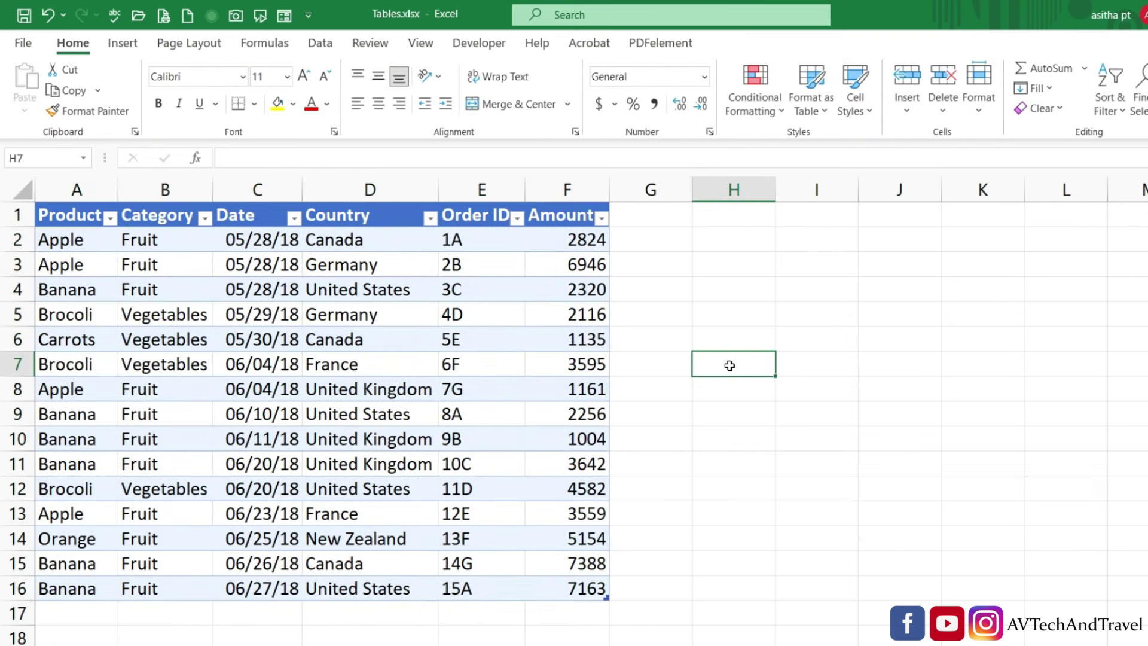
{"action": "key", "text": "ctrl+z"}
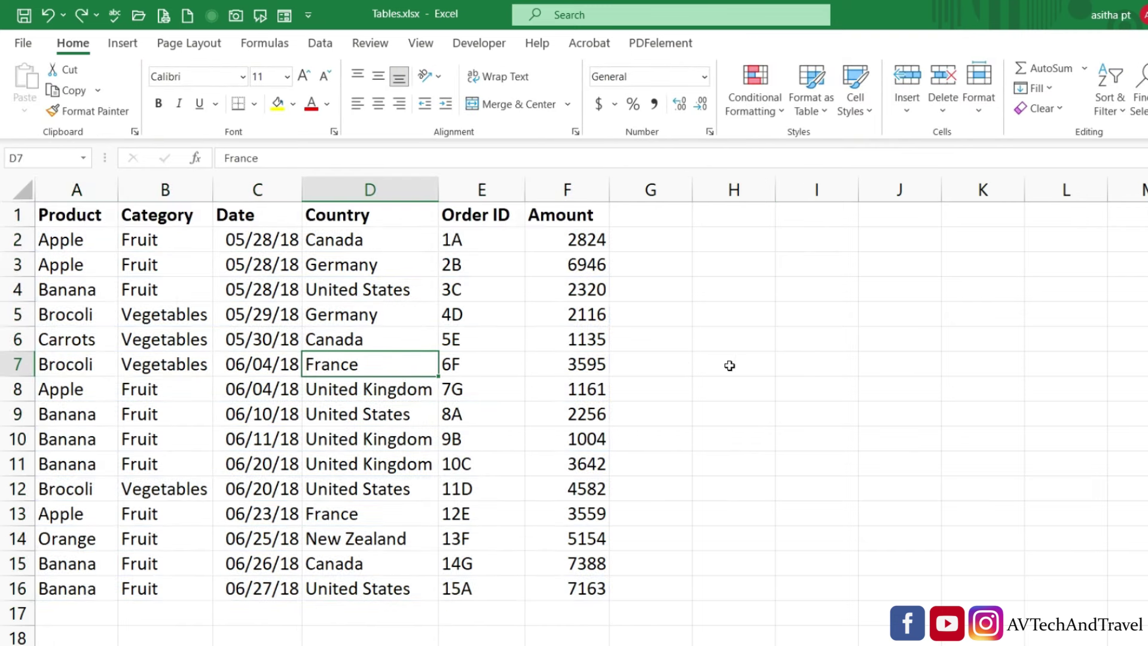
{"action": "key", "text": "ctrl+l"}
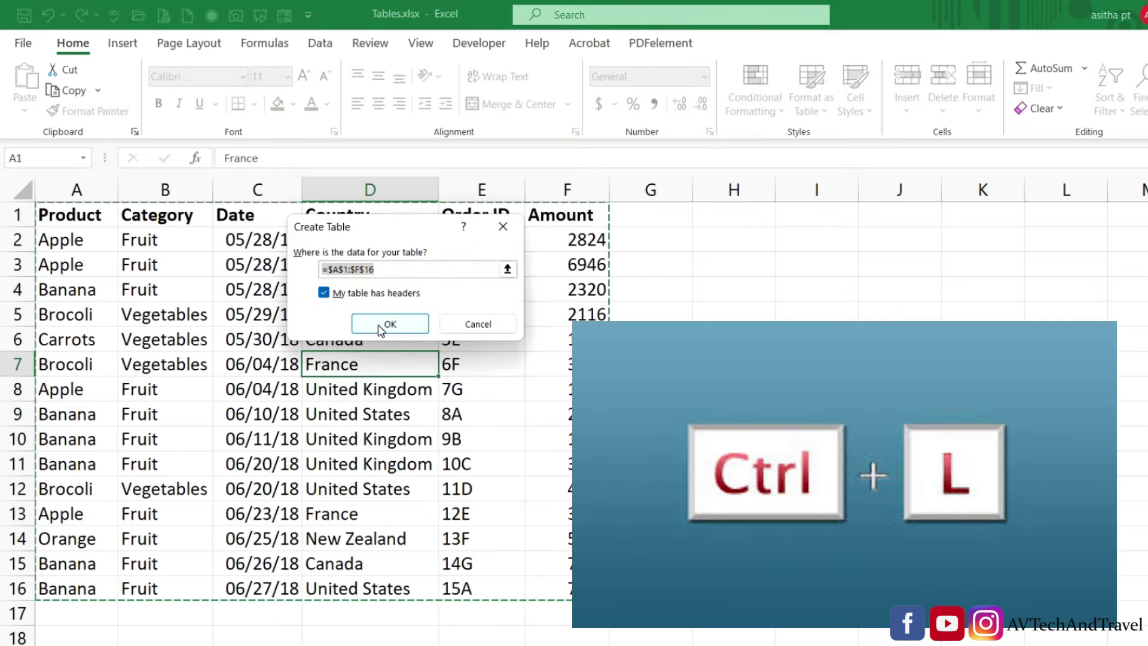
{"action": "left_click", "coordinate": [389, 323]}
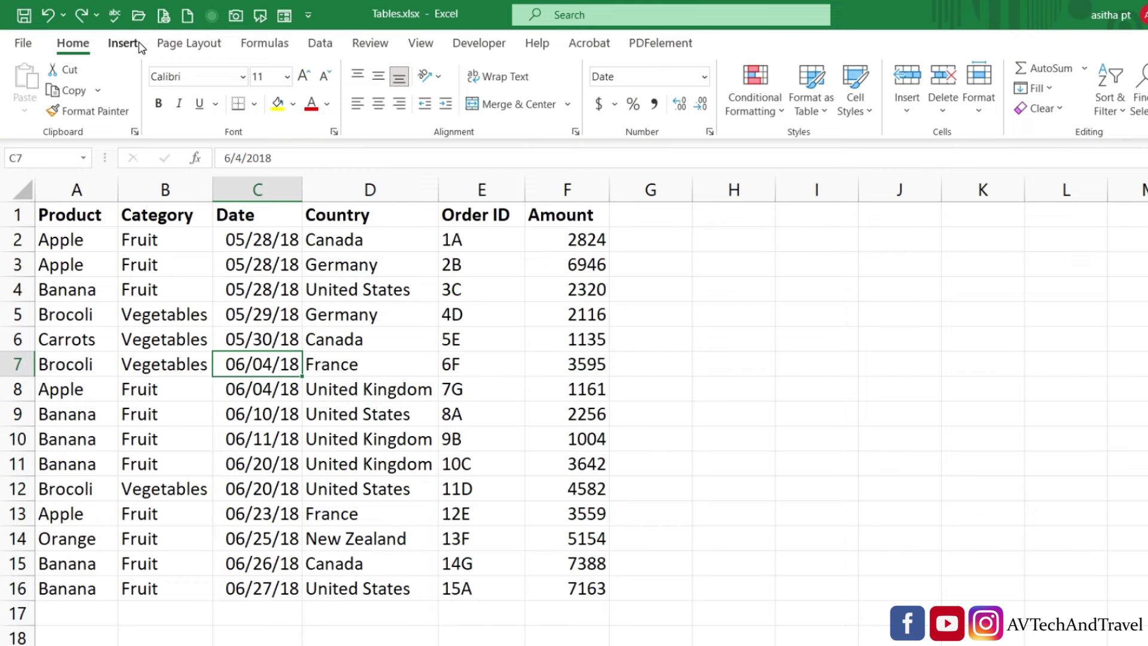
Insert a table with headers based on the data range A1:F16 and deselect it.
{"action": "left_click", "coordinate": [137, 45]}
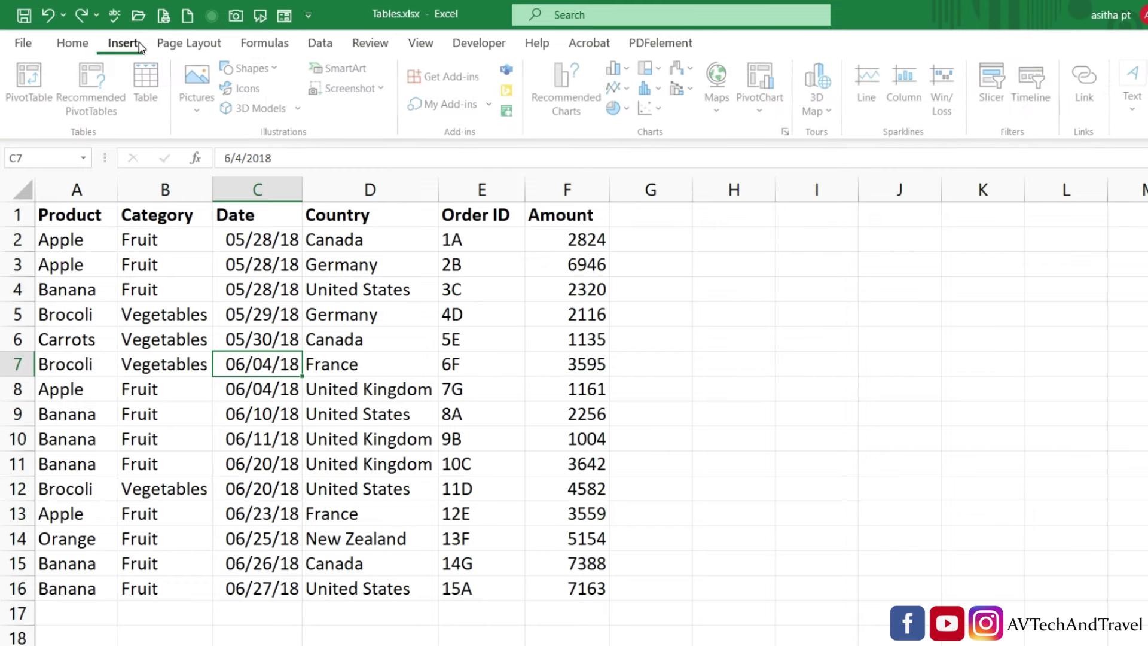
{"action": "left_click", "coordinate": [145, 81]}
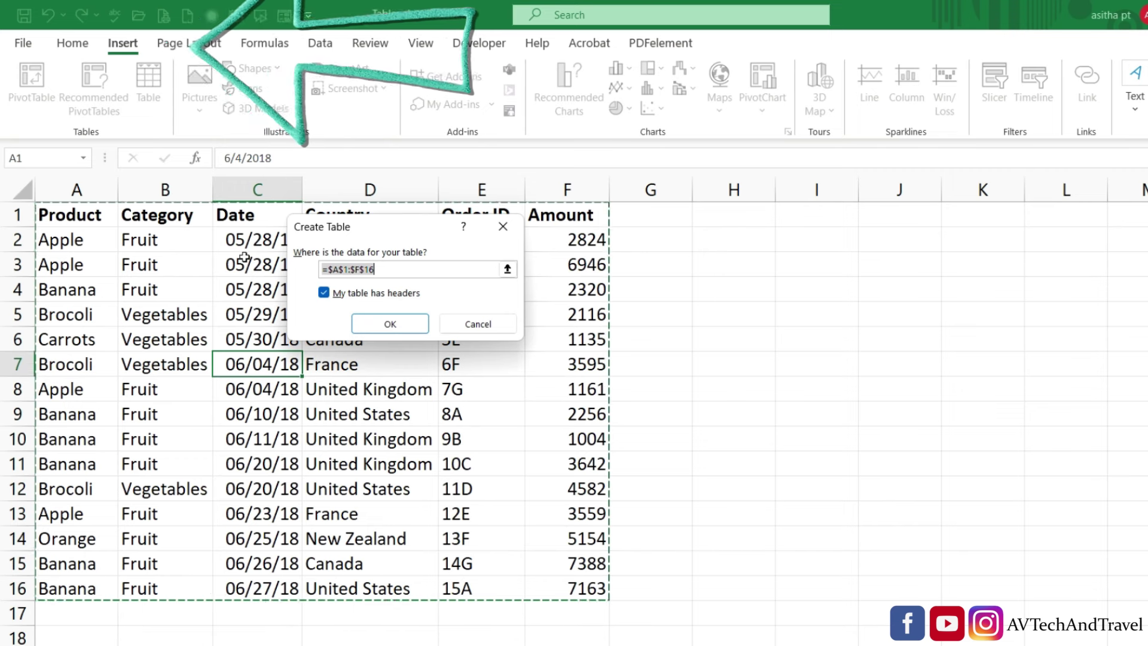
{"action": "left_click", "coordinate": [390, 324]}
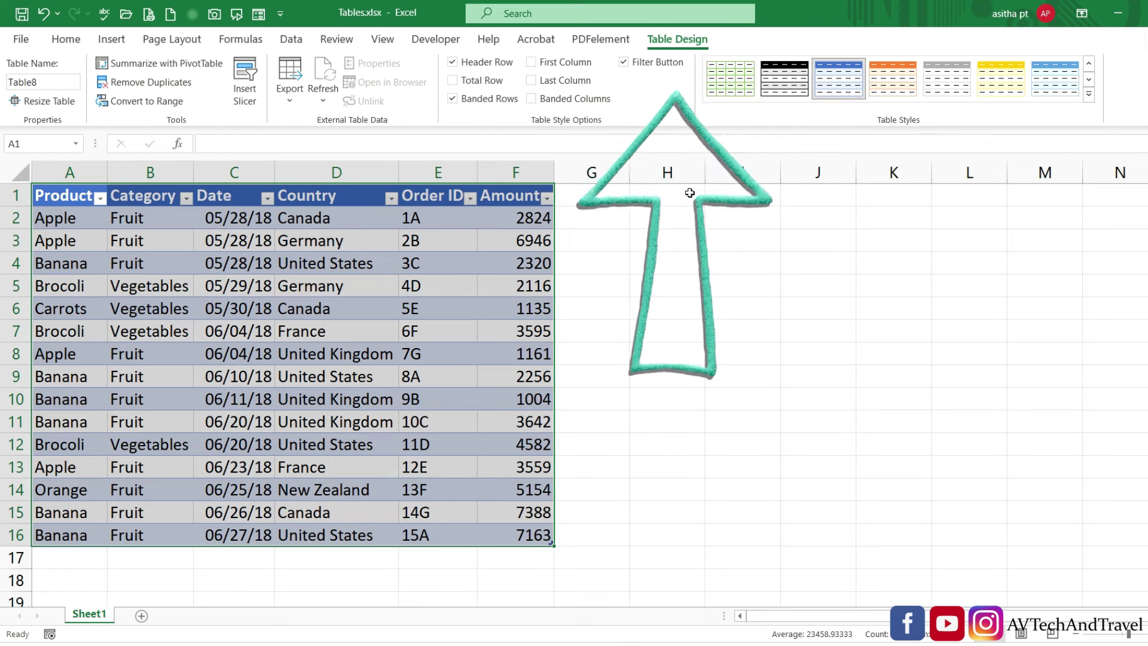
{"action": "left_click", "coordinate": [673, 329]}
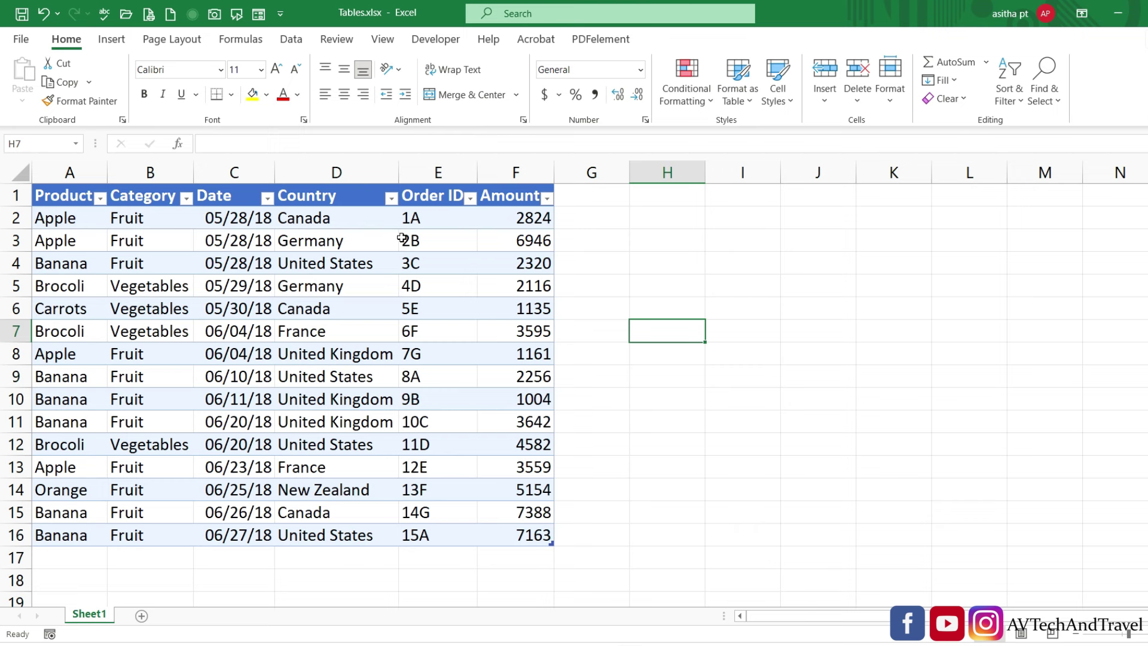
Preview the green, black and other table styles on the data table and browse the full style gallery, keeping the blue style.
{"action": "left_click", "coordinate": [318, 357]}
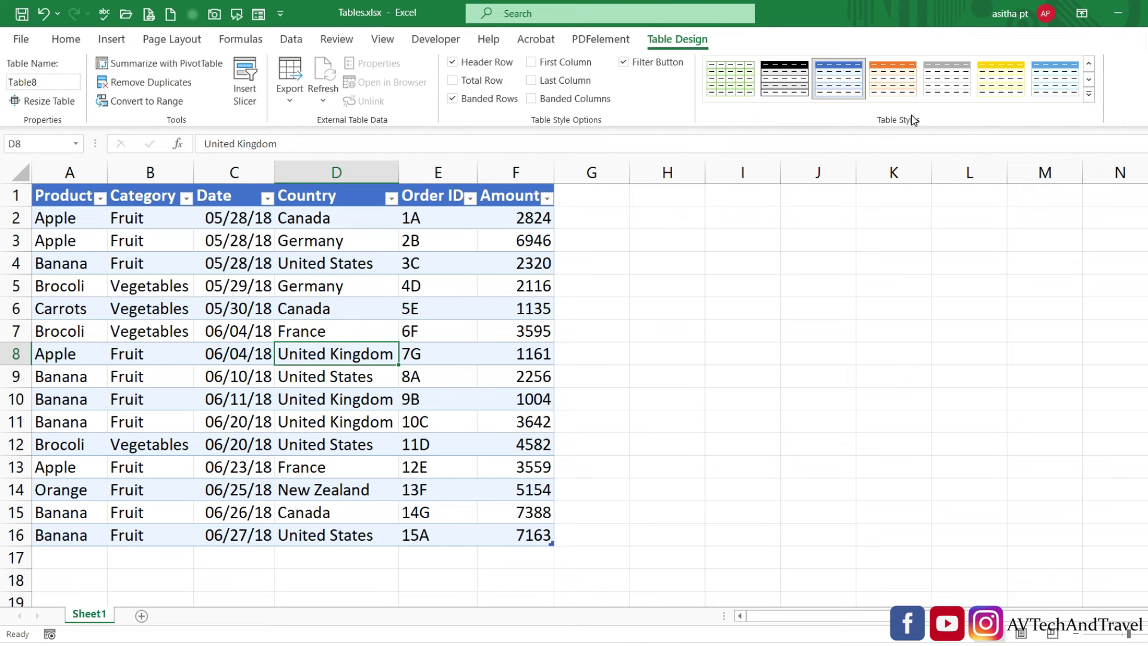
{"action": "left_click", "coordinate": [736, 89]}
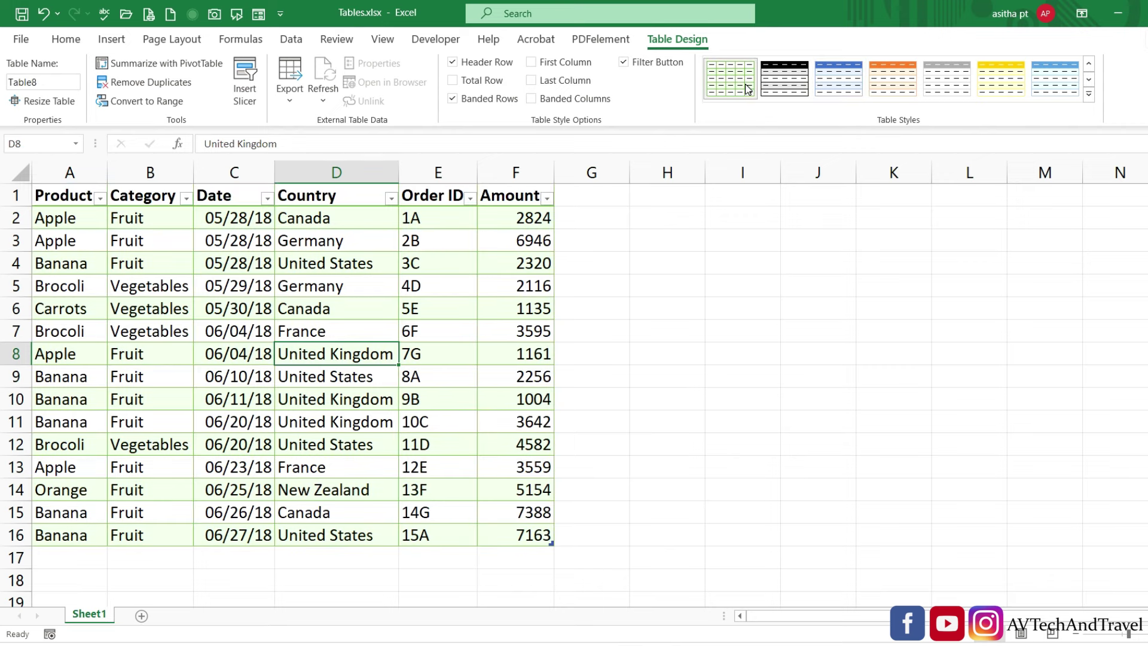
{"action": "left_click", "coordinate": [771, 80]}
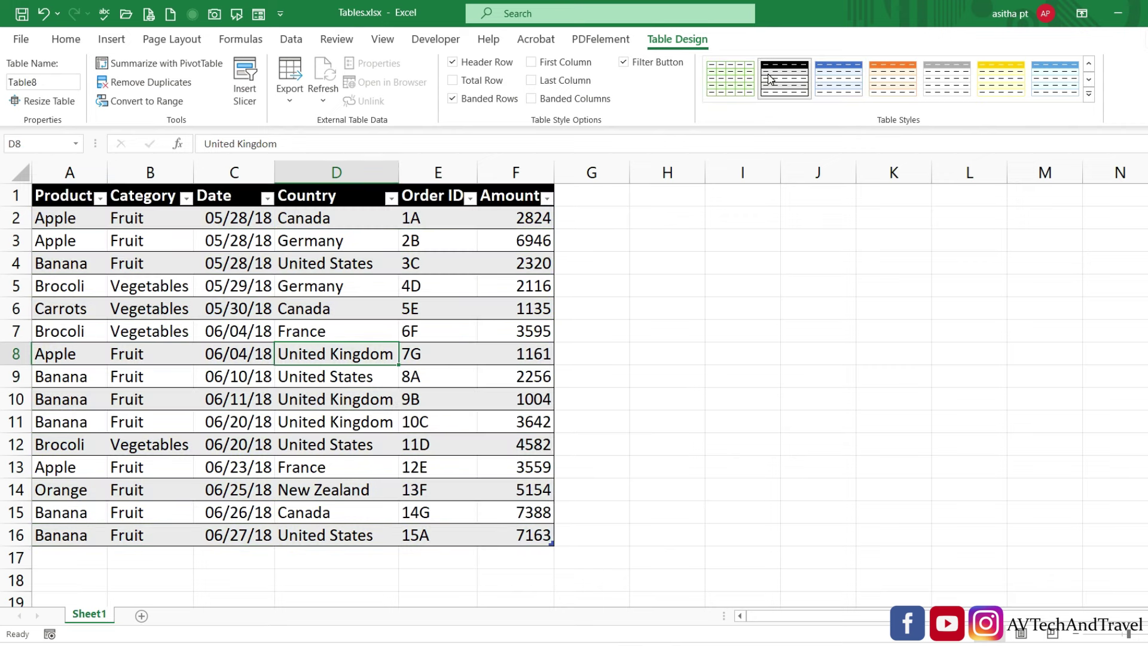
{"action": "left_click", "coordinate": [878, 84]}
{"action": "left_click", "coordinate": [838, 80]}
{"action": "left_click", "coordinate": [1090, 96]}
{"action": "scroll", "coordinate": [883, 255], "scroll_direction": "down", "scroll_amount": 1}
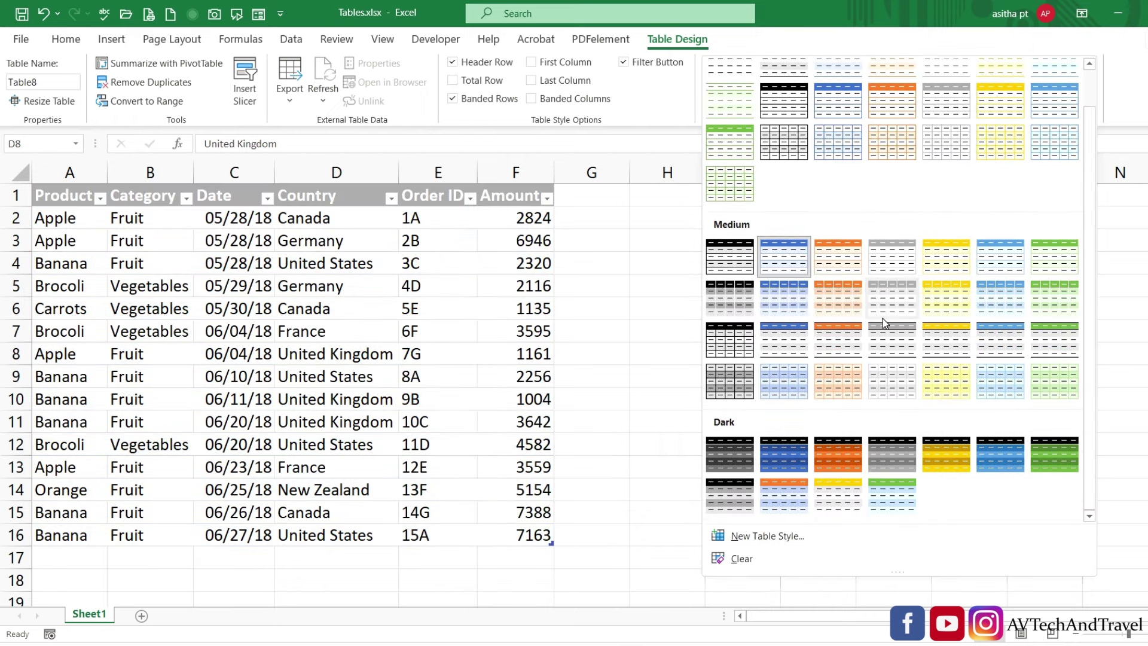
{"action": "scroll", "coordinate": [1064, 263], "scroll_direction": "up", "scroll_amount": 1}
{"action": "left_click", "coordinate": [1114, 263]}
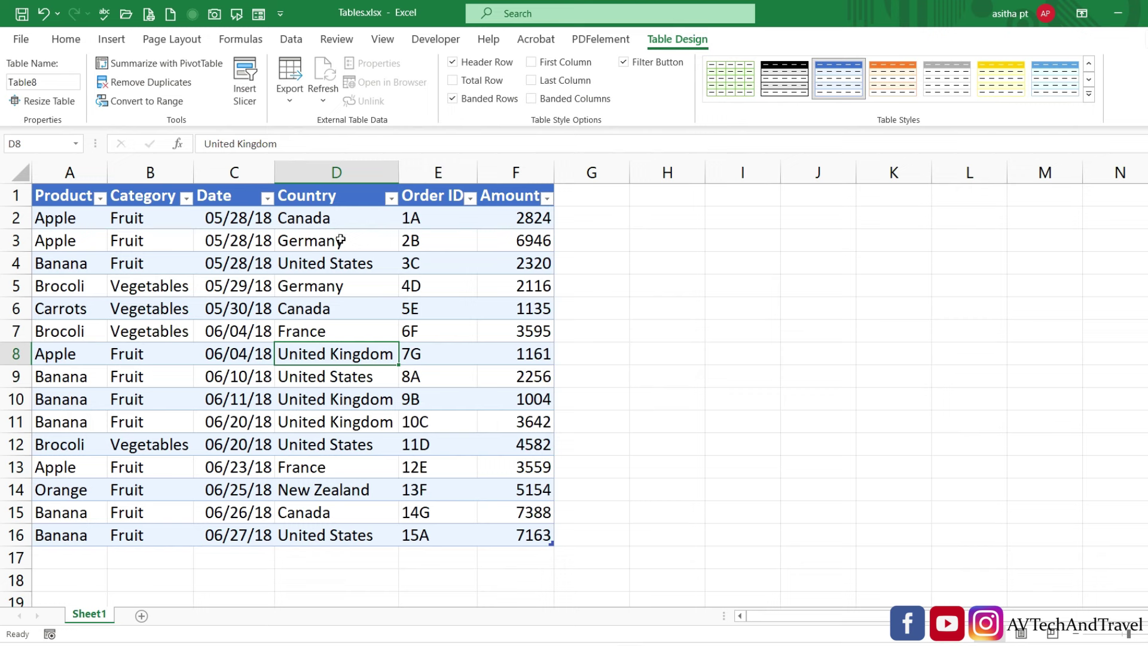
Switch the table's Header Row and Banded Rows options off and back on, one at a time.
{"action": "left_click", "coordinate": [453, 62]}
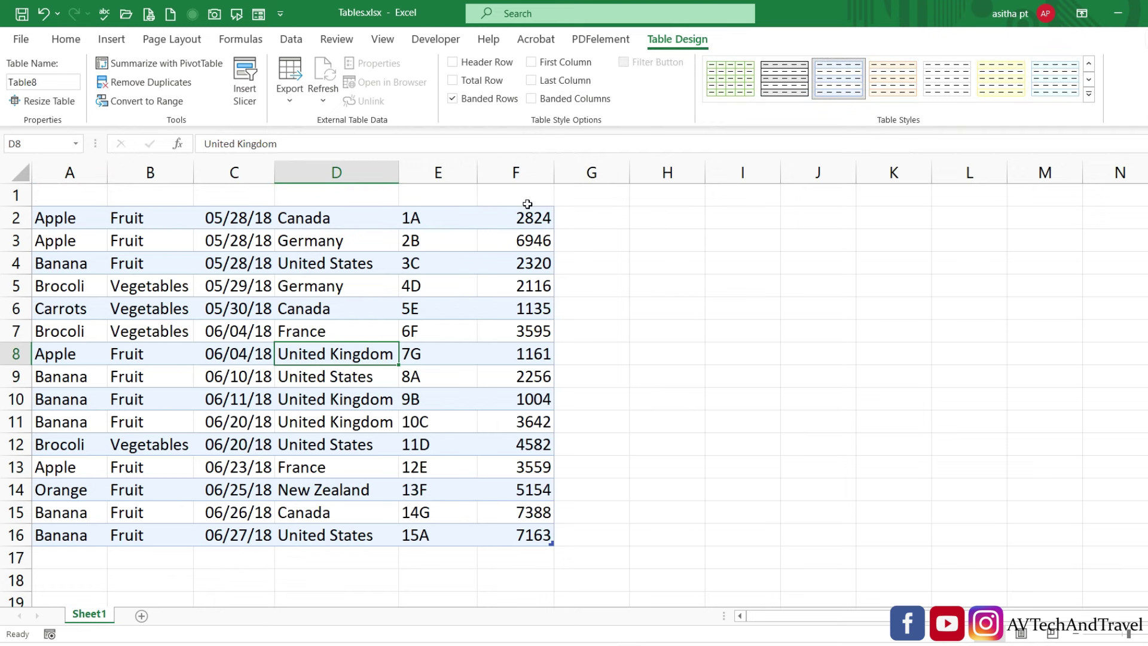
{"action": "left_click", "coordinate": [454, 62]}
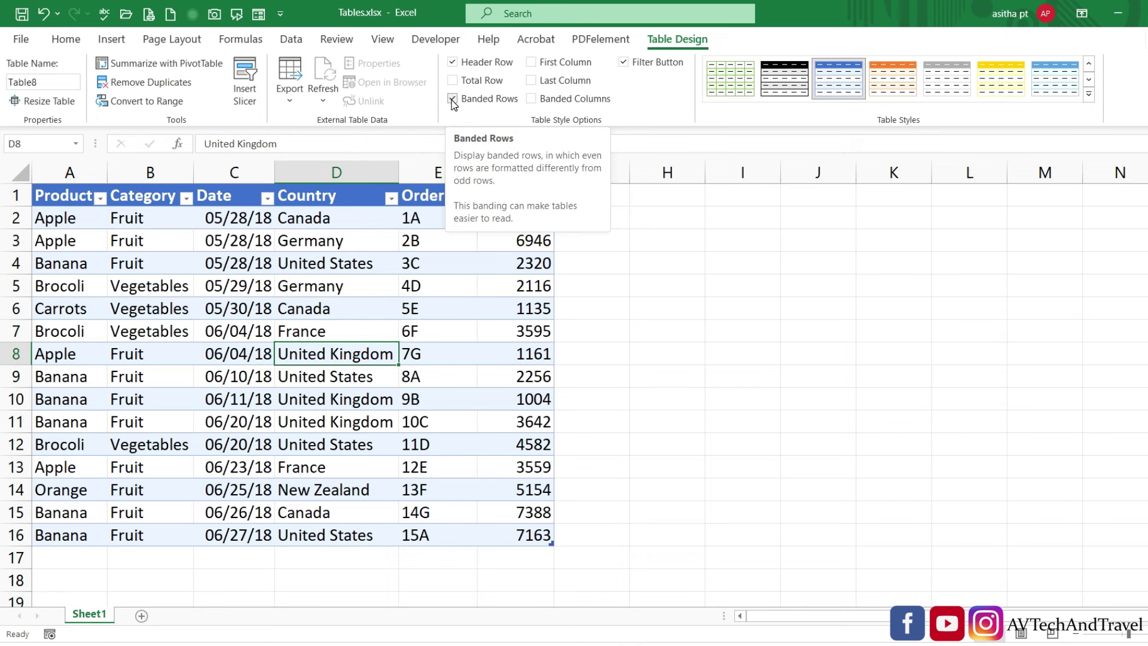
{"action": "left_click", "coordinate": [452, 99]}
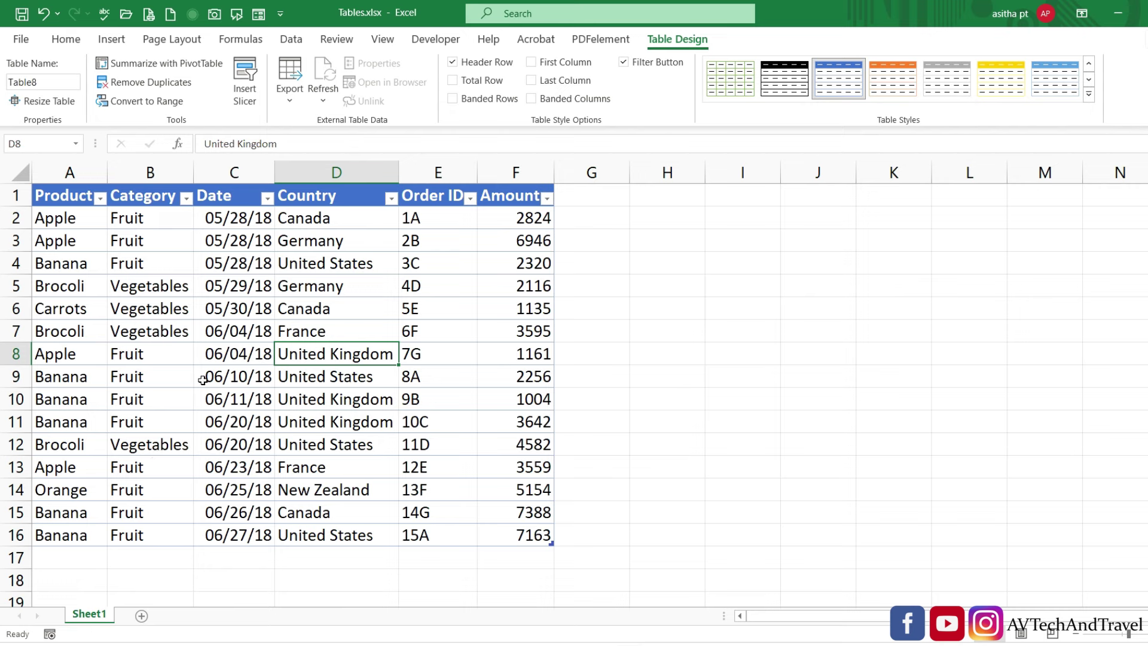
{"action": "left_click", "coordinate": [455, 97]}
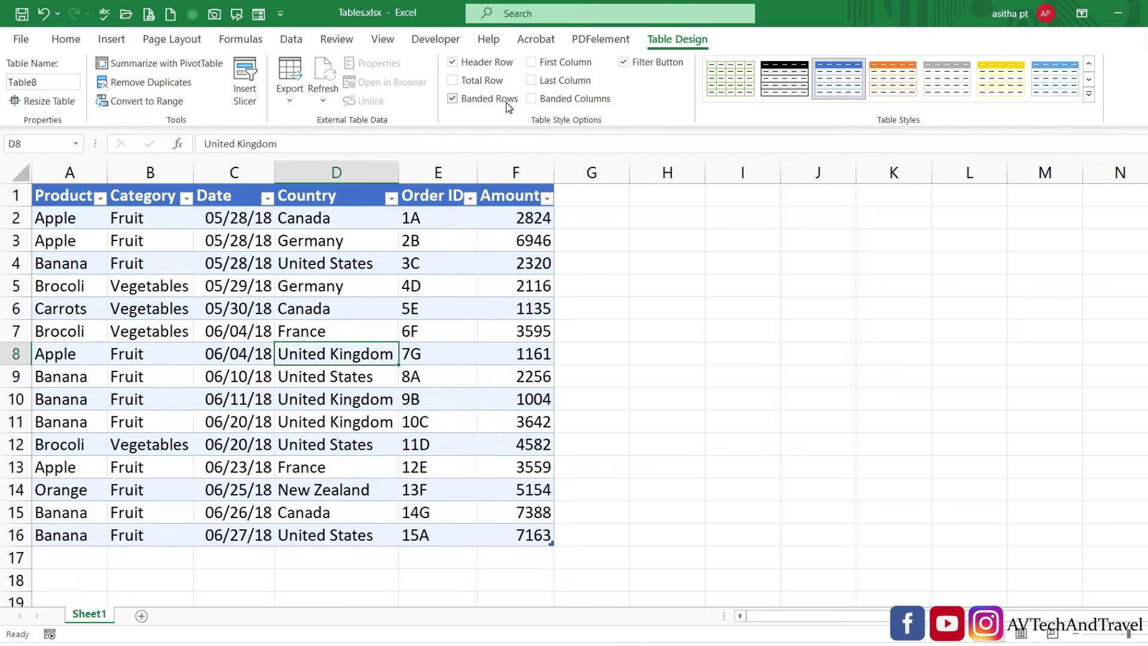
Switch the table's First Column, Last Column and Banded Columns options on and back off, one at a time.
{"action": "left_click", "coordinate": [532, 63]}
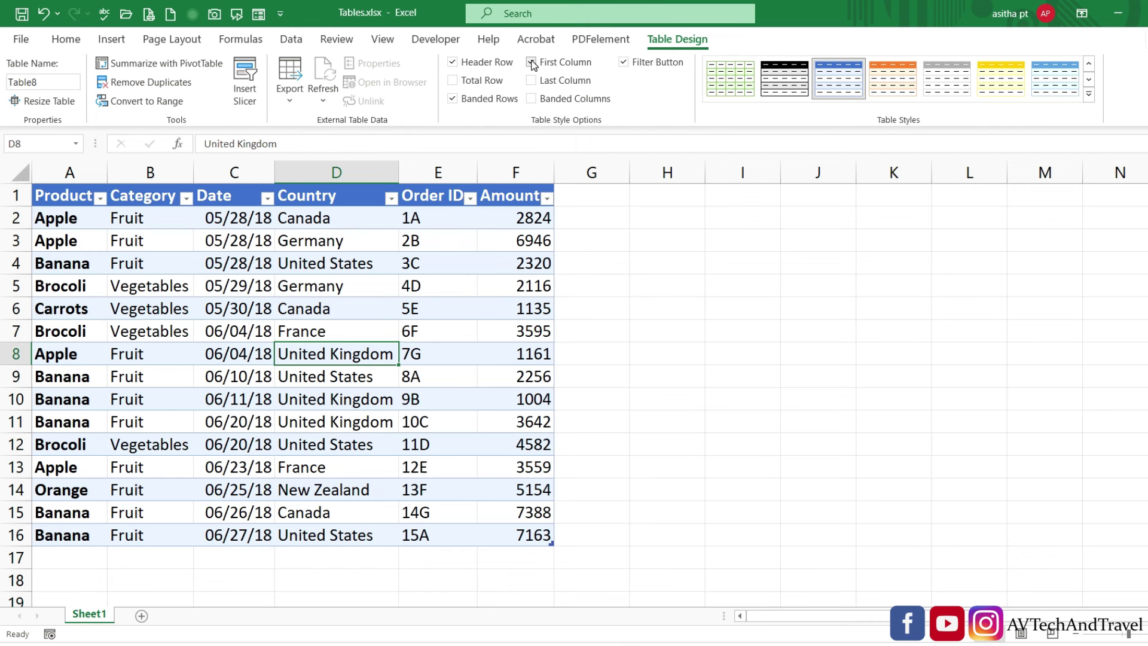
{"action": "left_click", "coordinate": [532, 62]}
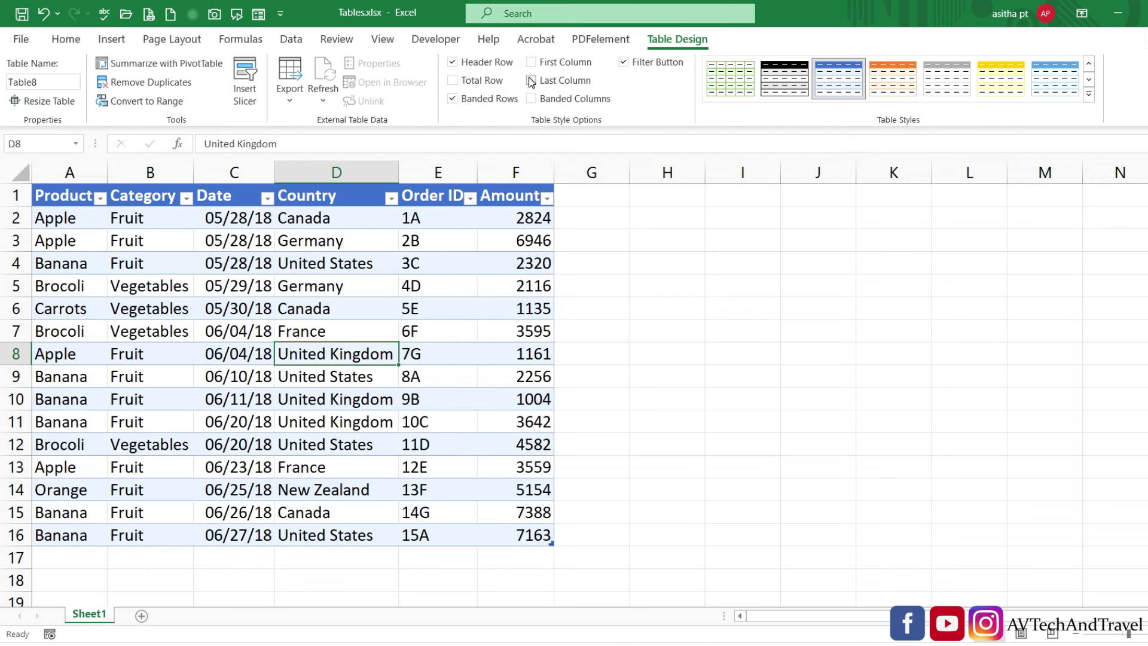
{"action": "left_click", "coordinate": [532, 82]}
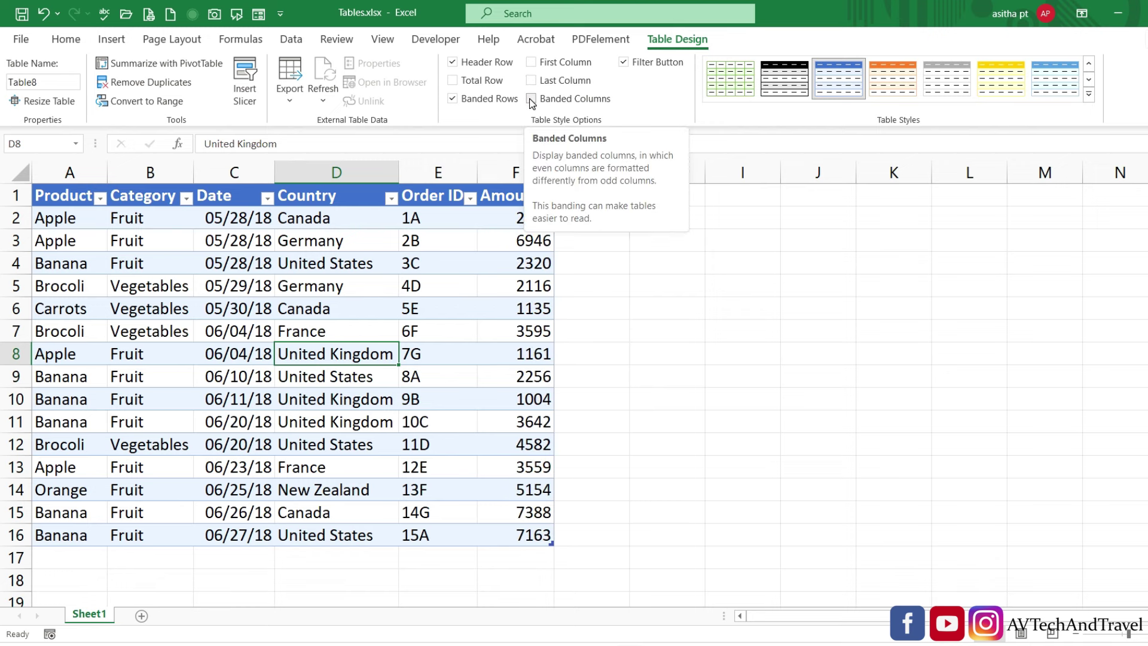
{"action": "left_click", "coordinate": [531, 99]}
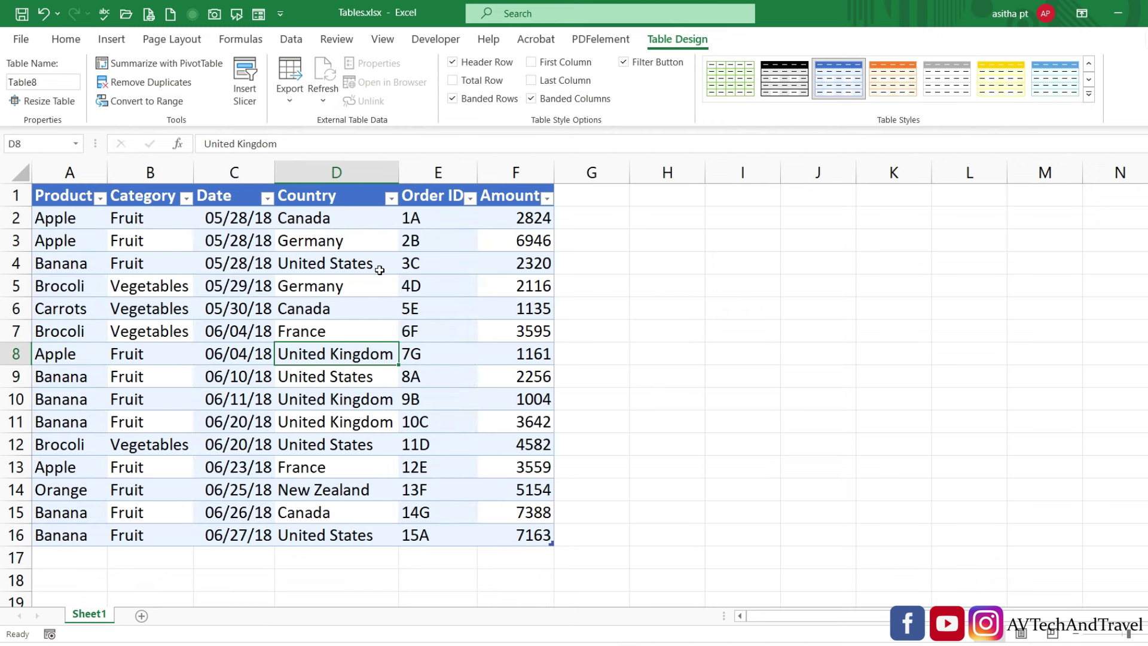
{"action": "left_click", "coordinate": [531, 100]}
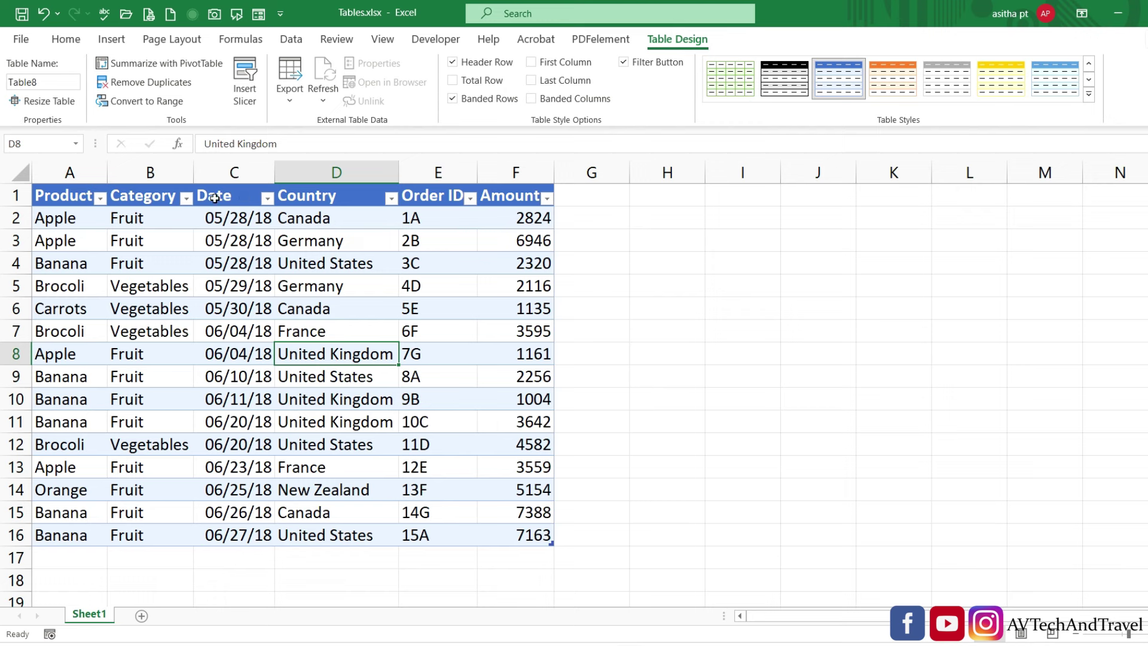
Hide the filter buttons in the table's header row and restore them.
{"action": "left_click", "coordinate": [628, 67]}
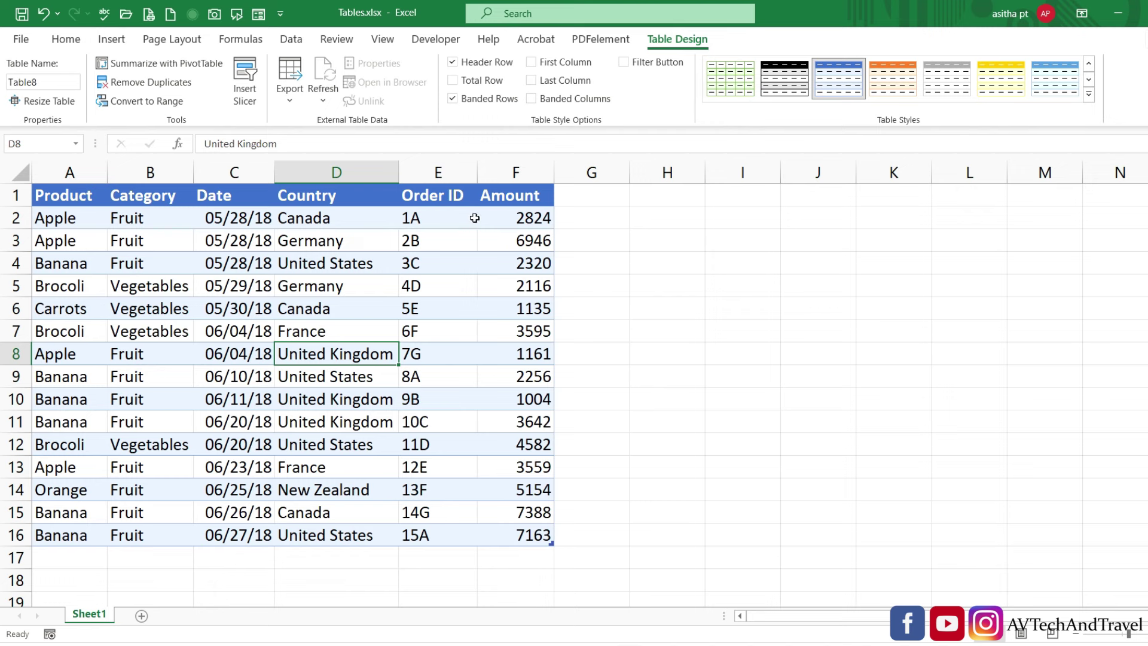
{"action": "left_click", "coordinate": [623, 62]}
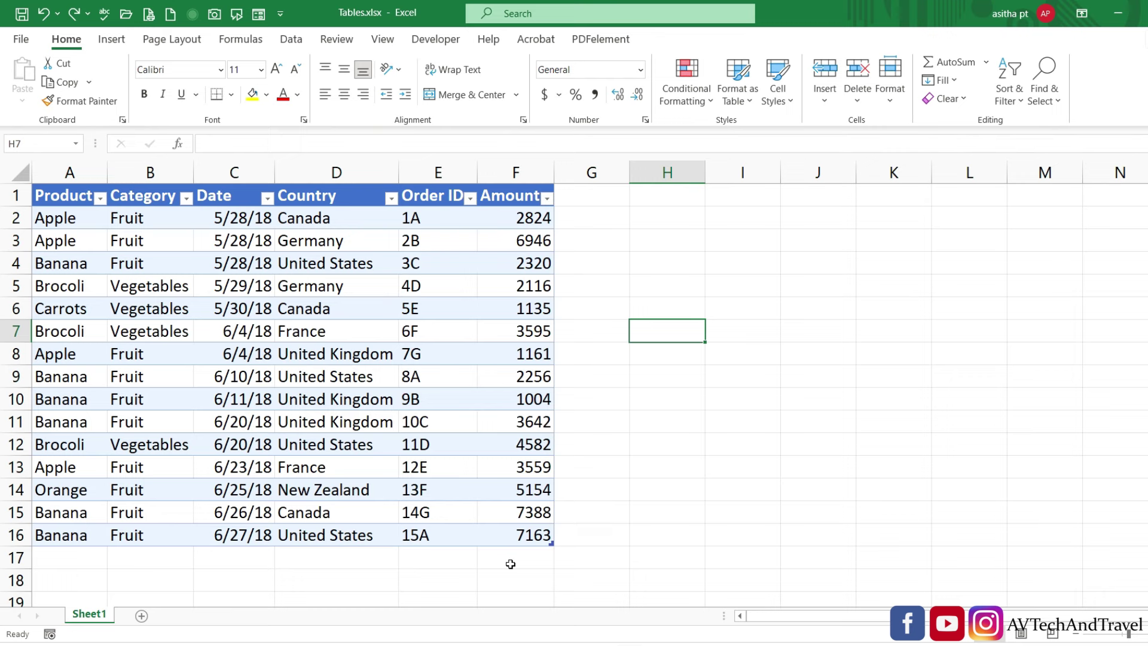
{"action": "left_click", "coordinate": [510, 564]}
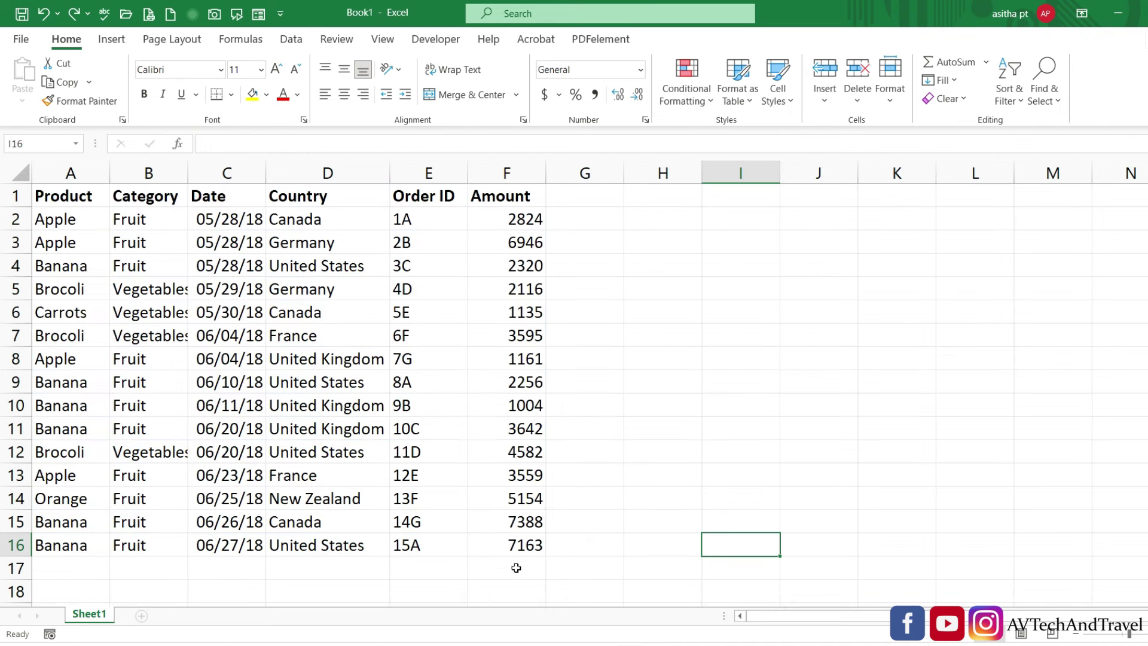
In the unformatted data of the Book1 workbook, total the Amount values in F17 with =SUM(F2:F16).
{"action": "double_click", "coordinate": [516, 567]}
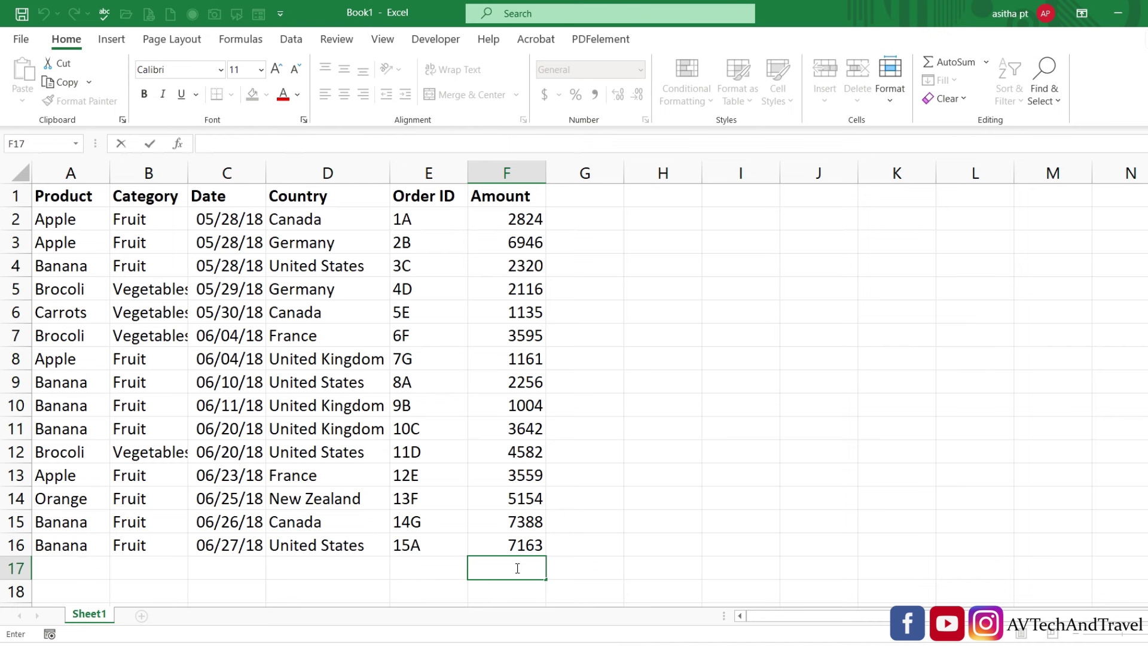
{"action": "type", "text": "=sum"}
{"action": "key", "text": "Tab"}
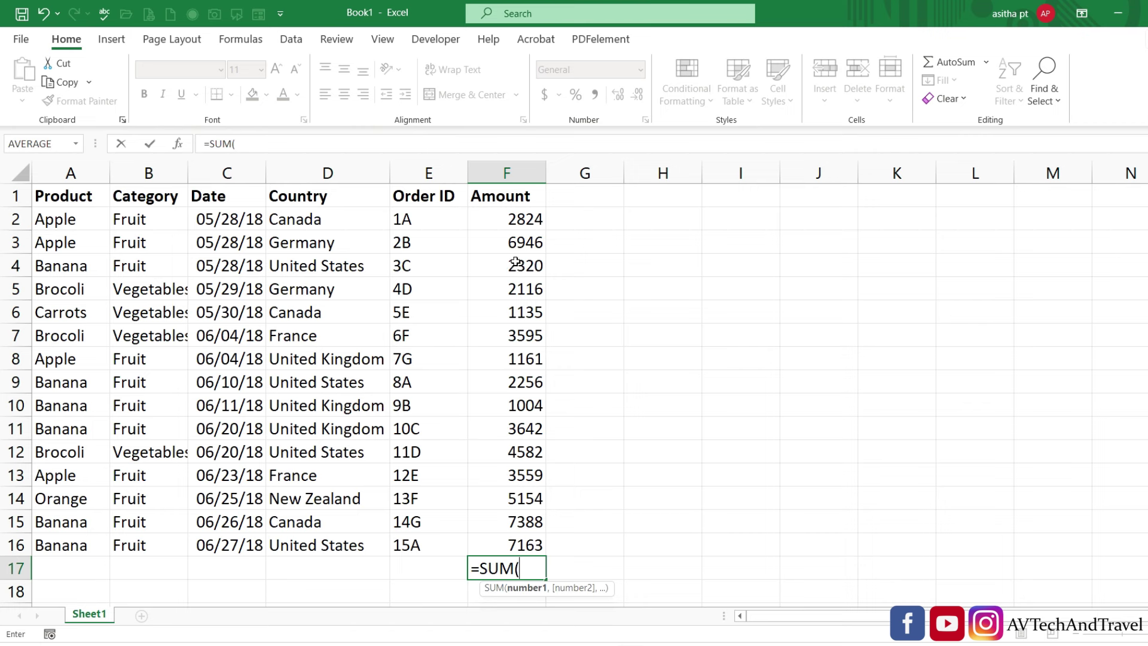
{"action": "left_click", "coordinate": [516, 222]}
{"action": "left_click_drag", "start_coordinate": [514, 242], "coordinate": [479, 544]}
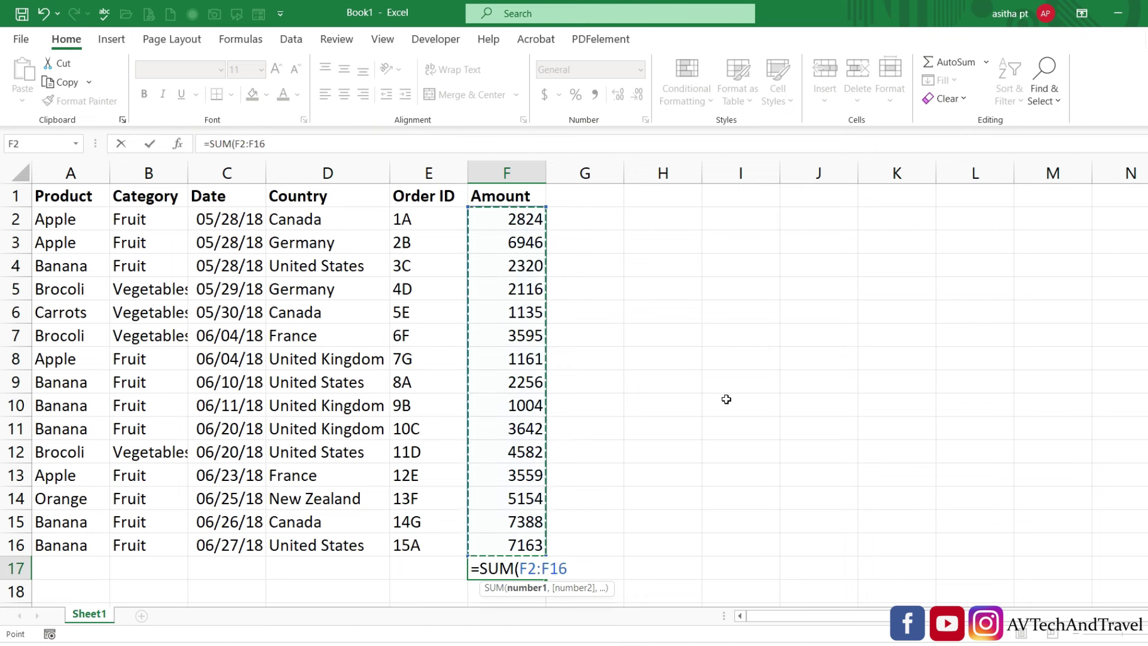
{"action": "type", "text": ")"}
{"action": "key", "text": "Return"}
Calculate the average of the Amount values F2:F16 in F18 with the AVERAGE function.
{"action": "type", "text": "="}
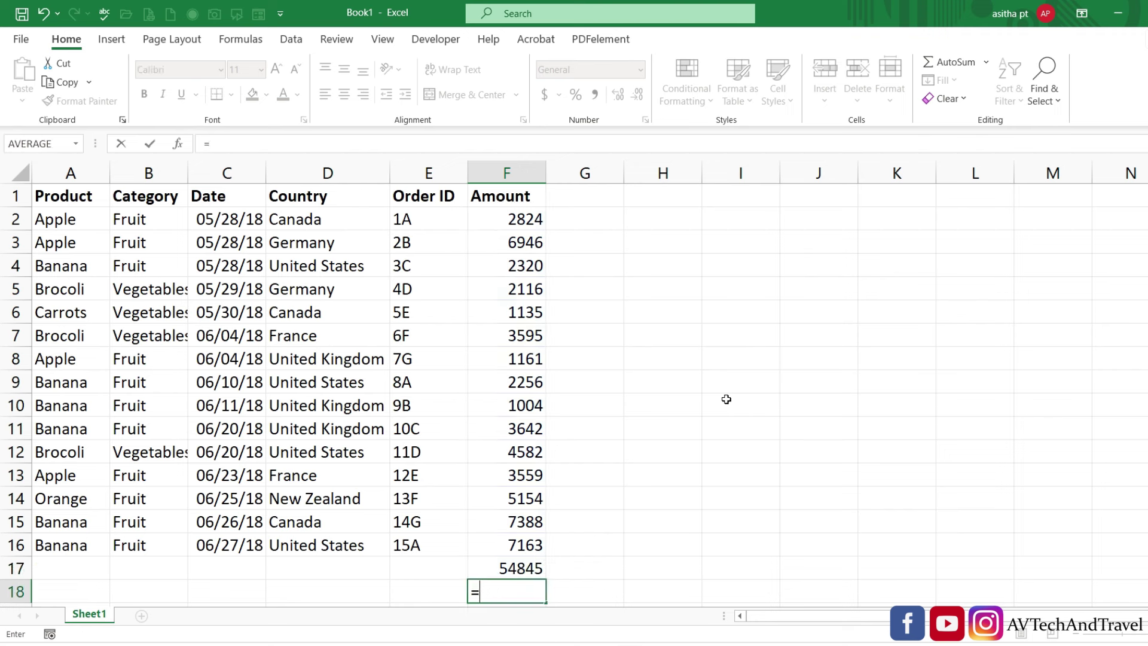
{"action": "type", "text": "av"}
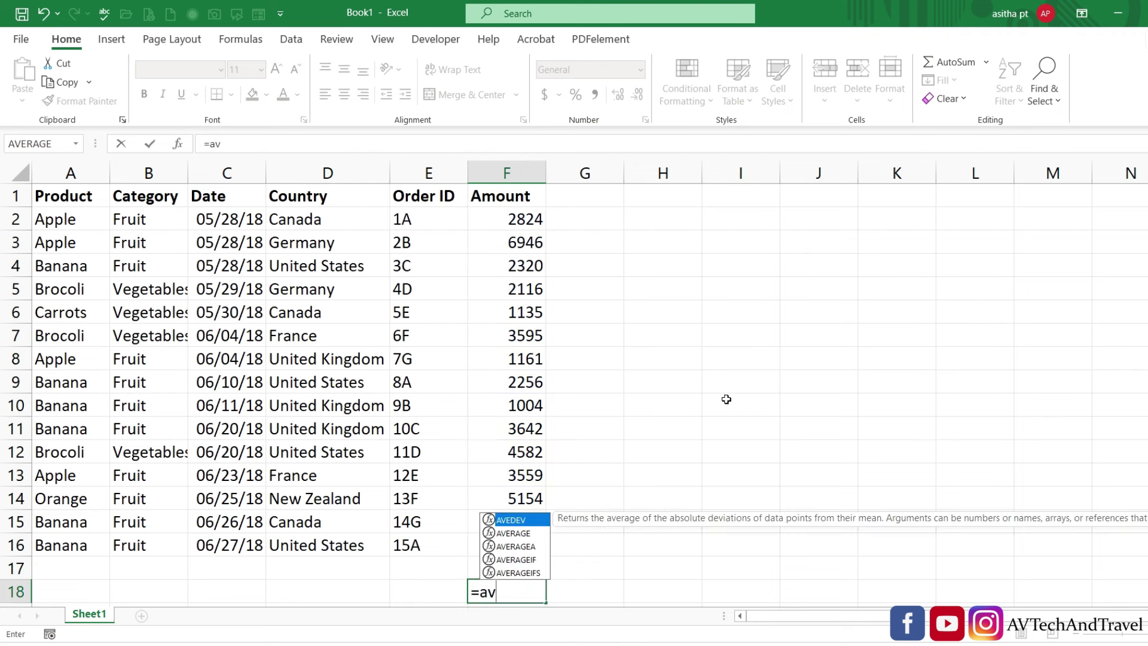
{"action": "key", "text": "Down"}
{"action": "key", "text": "Tab"}
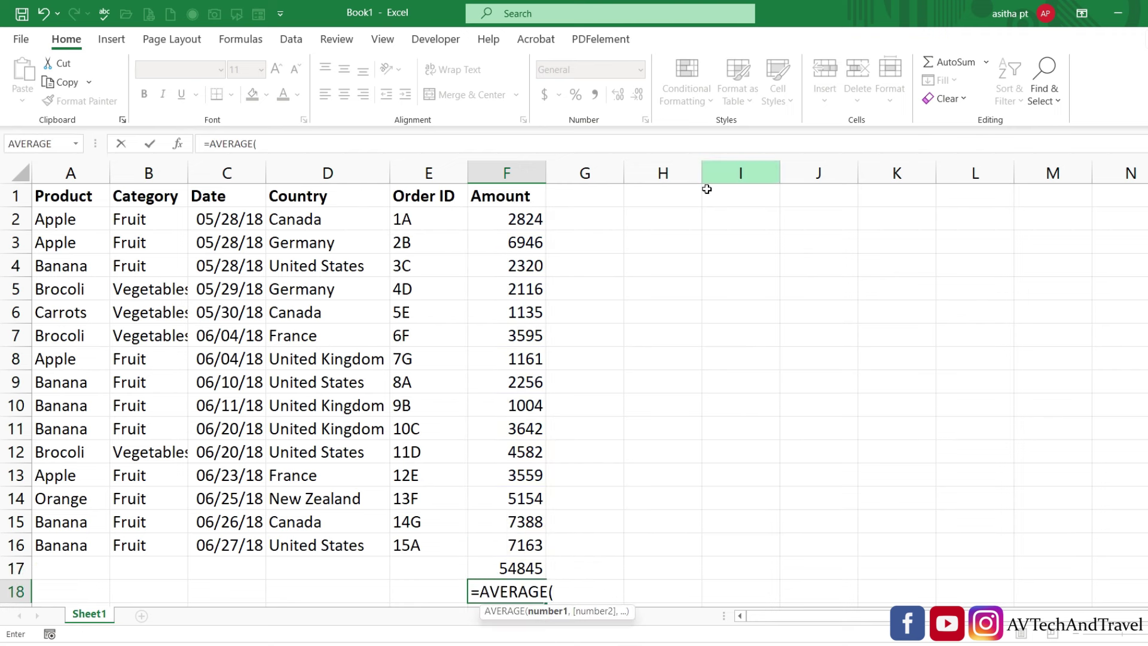
{"action": "left_click_drag", "start_coordinate": [506, 216], "coordinate": [472, 550]}
{"action": "key", "text": "Return"}
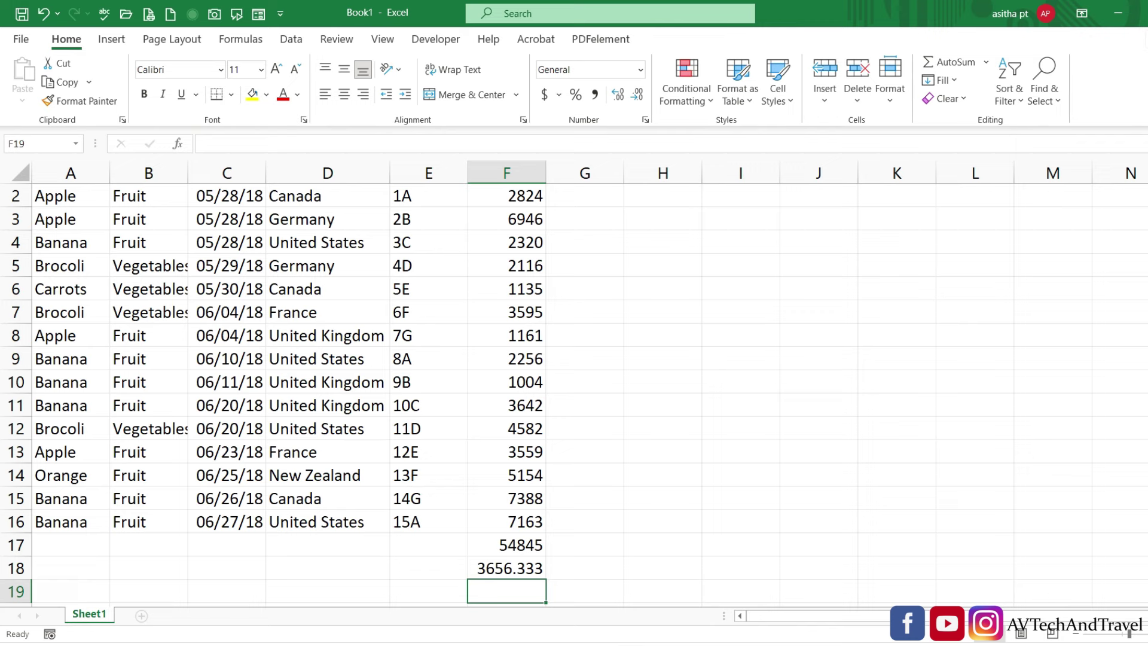
Switch to the Tables.xlsx workbook and turn on the Total Row for its sales table.
{"action": "mouse_move", "coordinate": [627, 643]}
{"action": "left_click", "coordinate": [542, 594]}
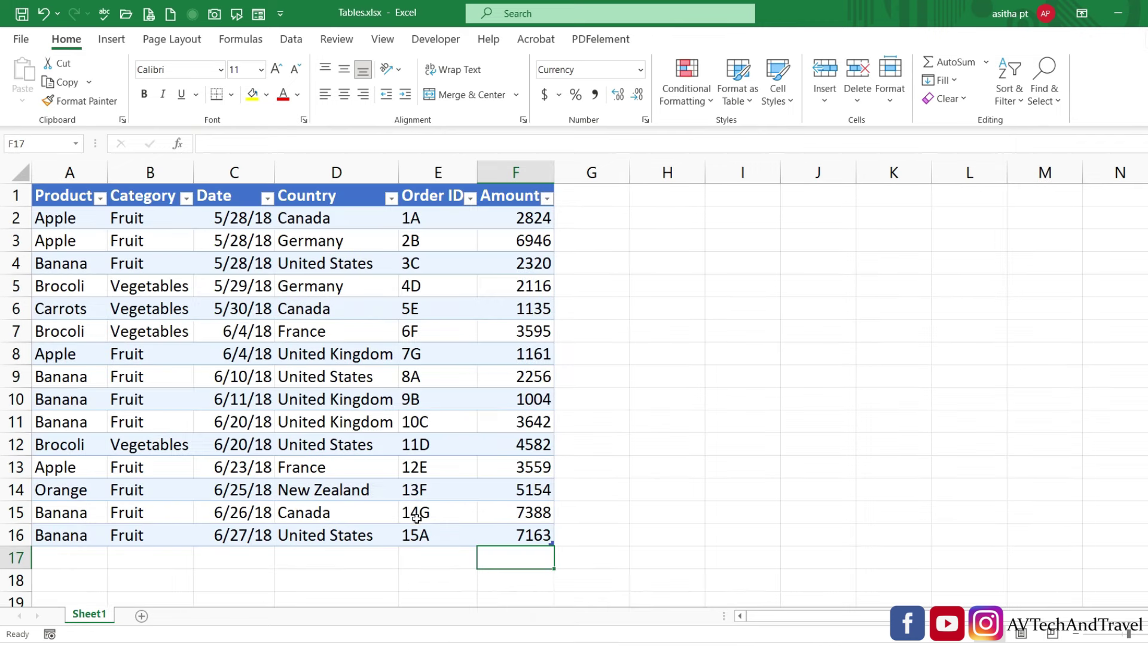
{"action": "left_click", "coordinate": [248, 412]}
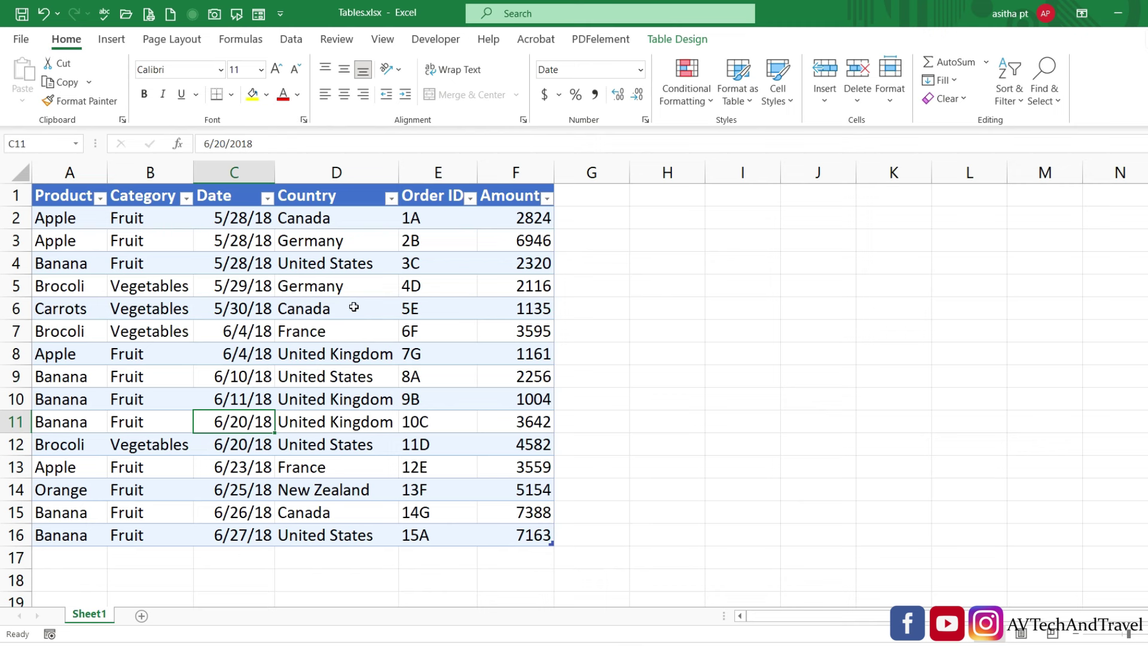
{"action": "left_click", "coordinate": [680, 40]}
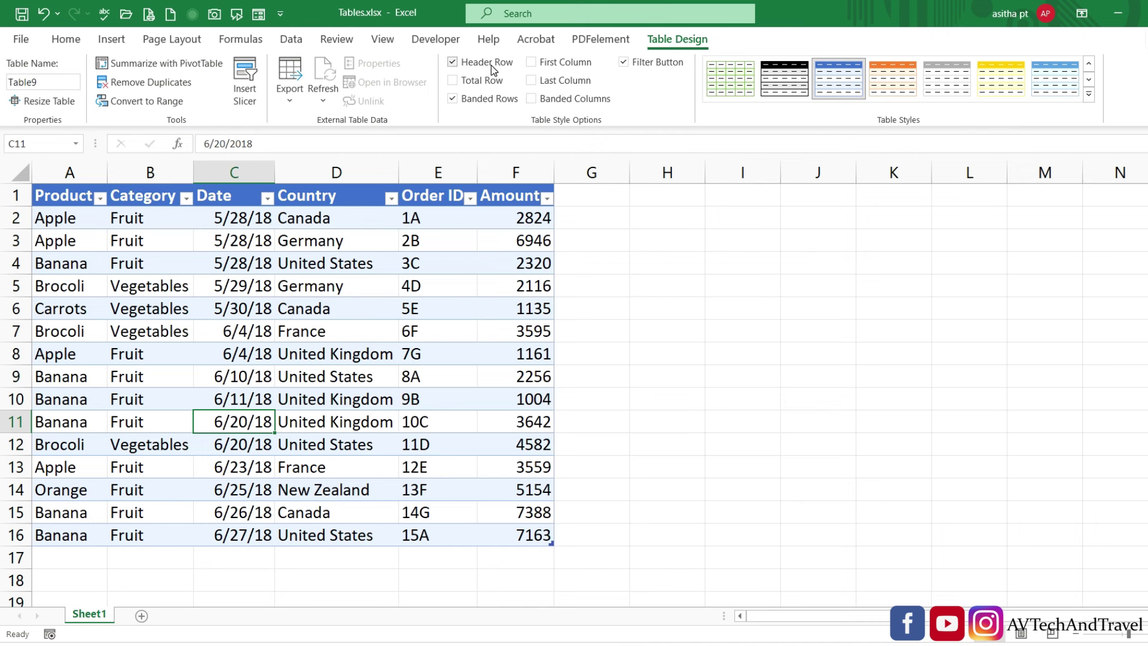
{"action": "left_click", "coordinate": [459, 85]}
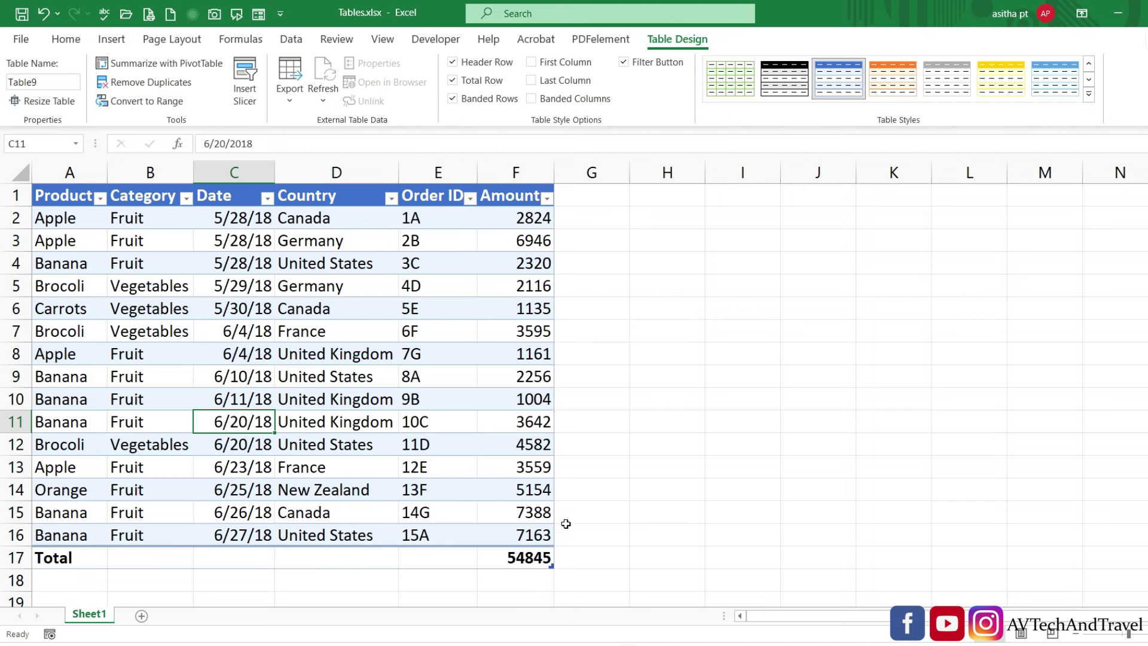
Change the Amount column's function in the total row to Average, Min and Max in turn.
{"action": "left_click", "coordinate": [508, 558]}
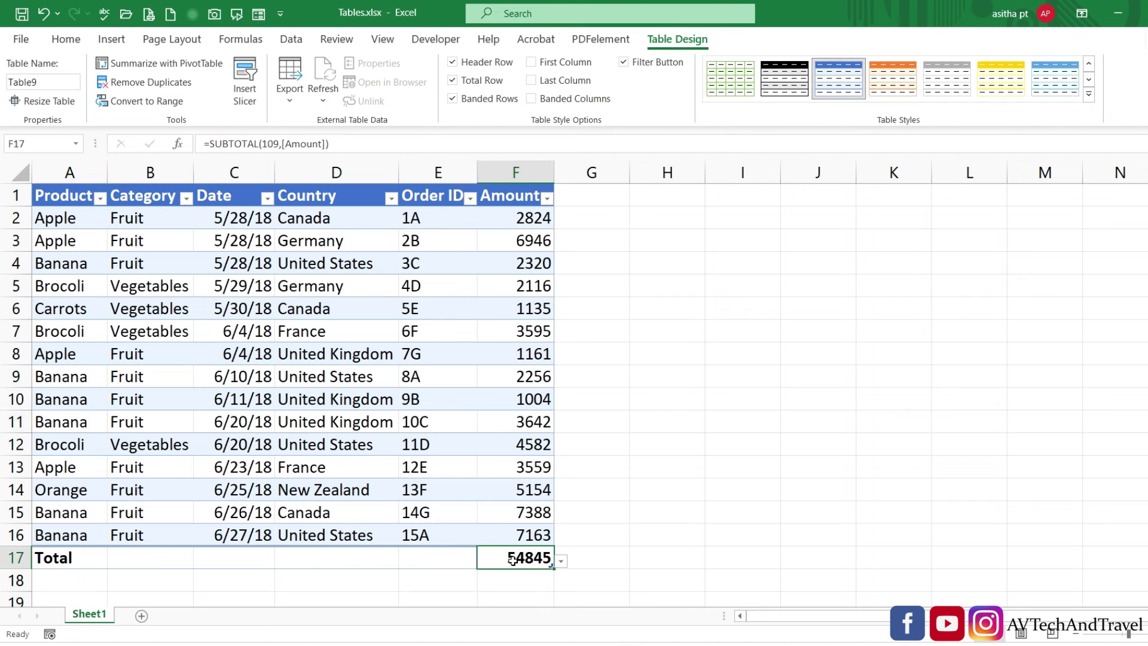
{"action": "left_click", "coordinate": [562, 562]}
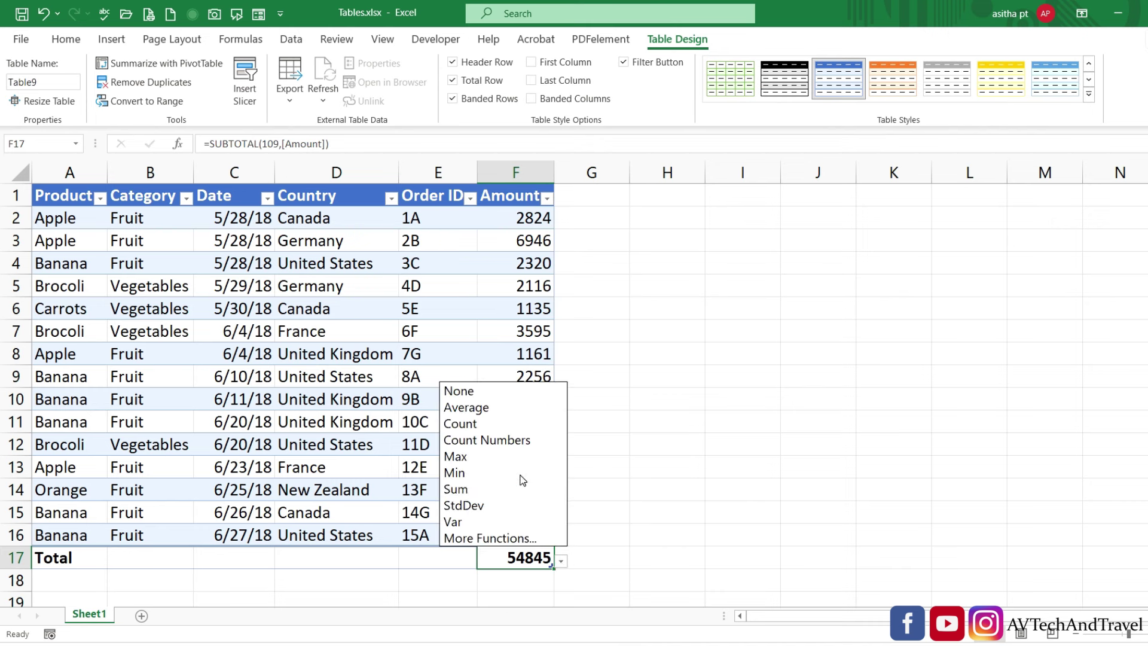
{"action": "left_click", "coordinate": [488, 408]}
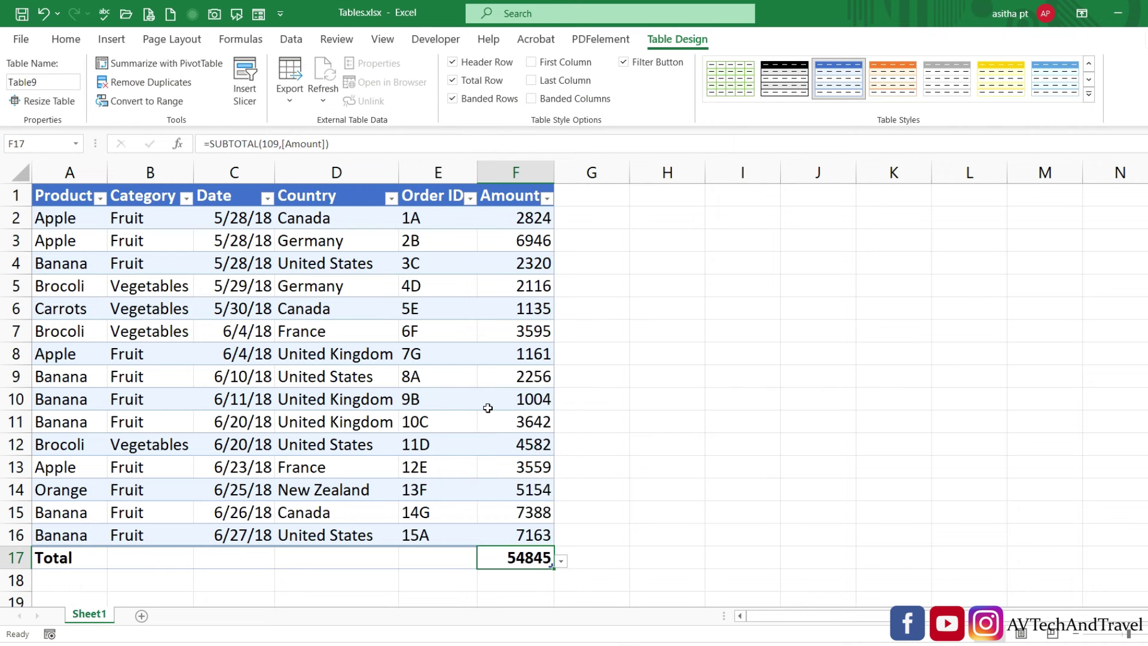
{"action": "left_click", "coordinate": [562, 560]}
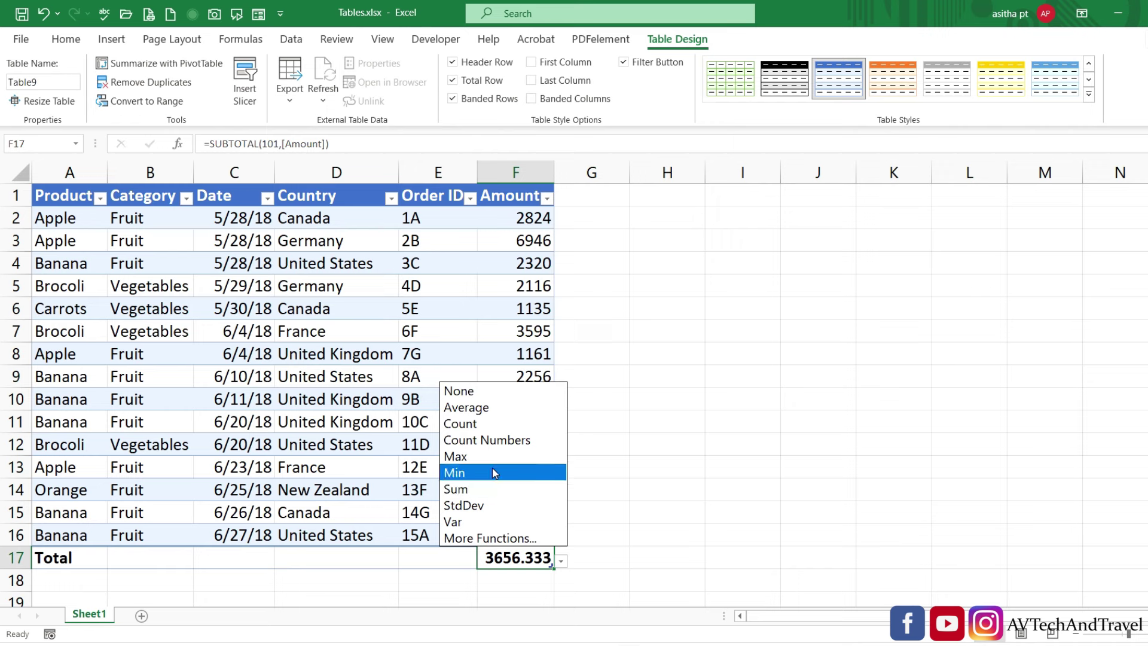
{"action": "left_click", "coordinate": [490, 470]}
{"action": "left_click", "coordinate": [562, 562]}
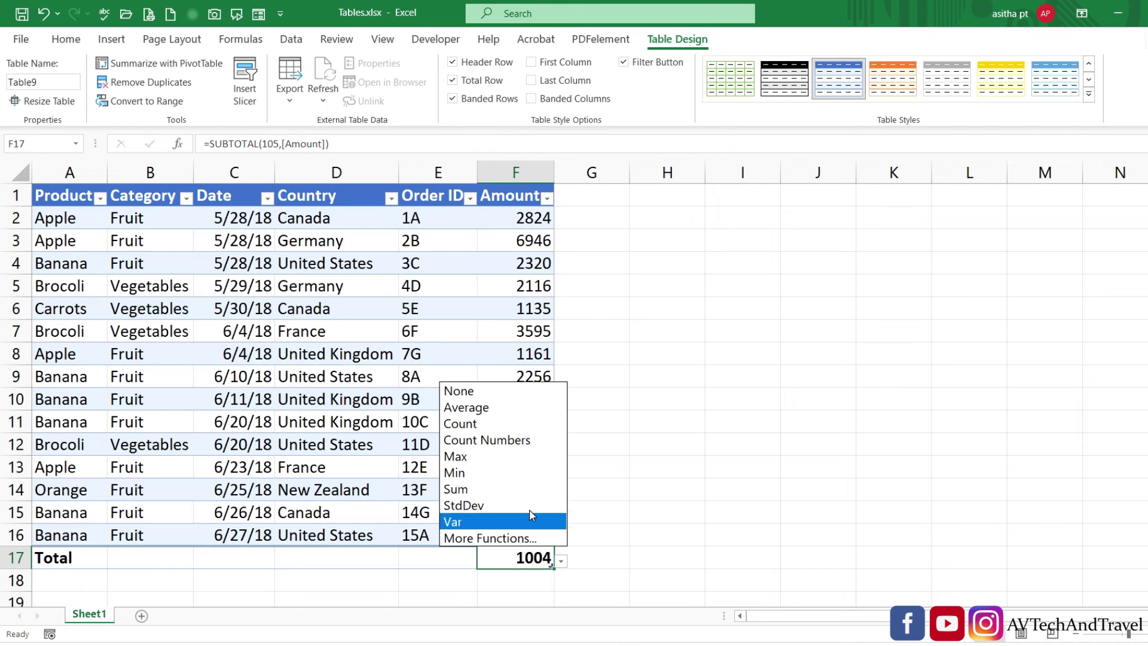
{"action": "left_click", "coordinate": [515, 457]}
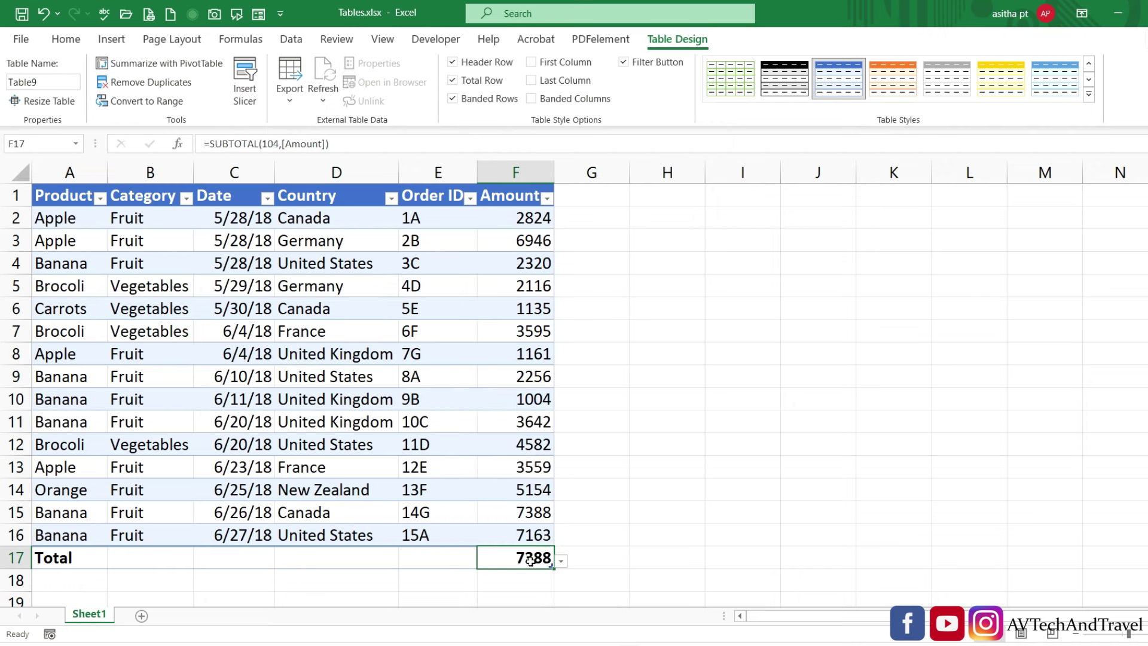
Examine the summary functions available in the total row for the Country and Date columns.
{"action": "left_click", "coordinate": [468, 558]}
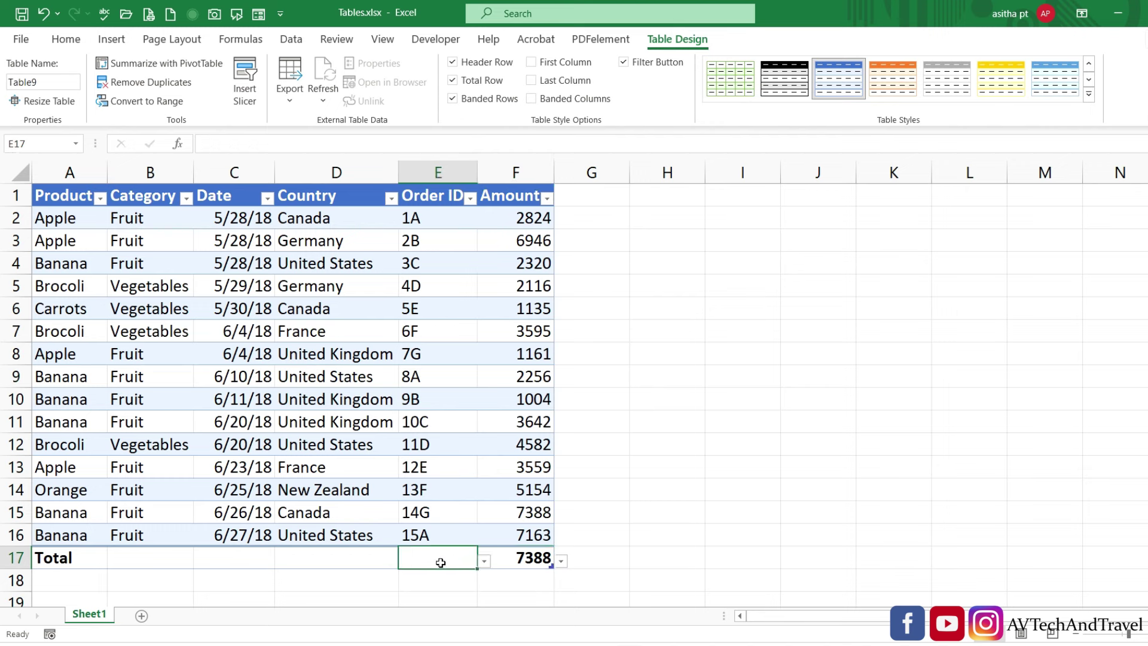
{"action": "left_click", "coordinate": [369, 558]}
{"action": "left_click", "coordinate": [405, 560]}
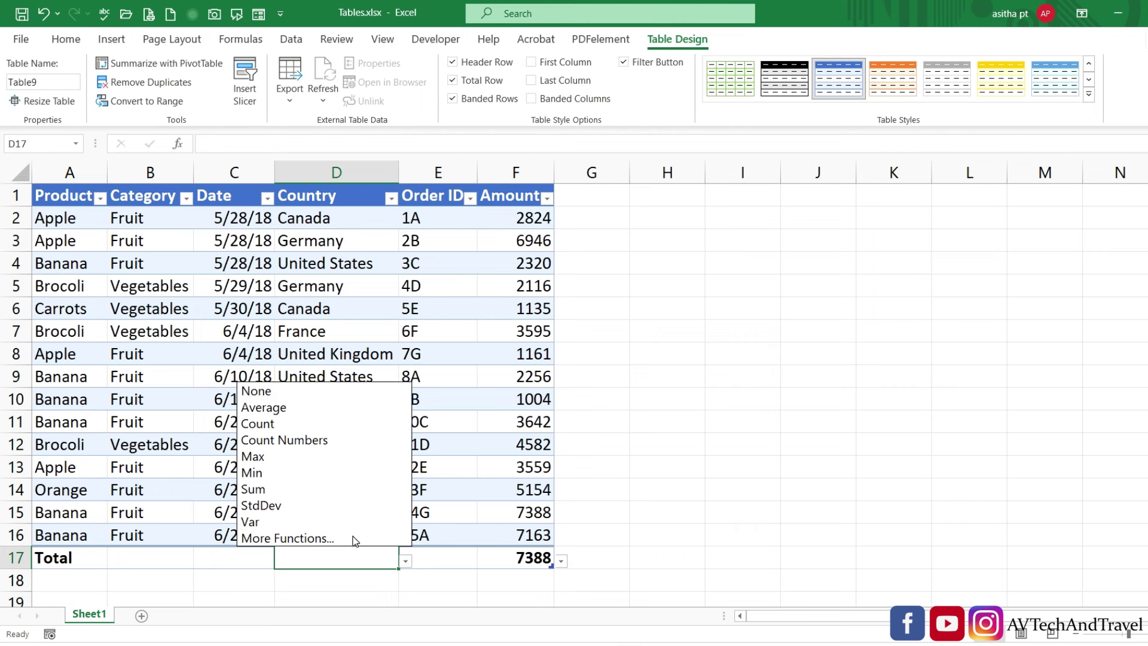
{"action": "left_click", "coordinate": [226, 578]}
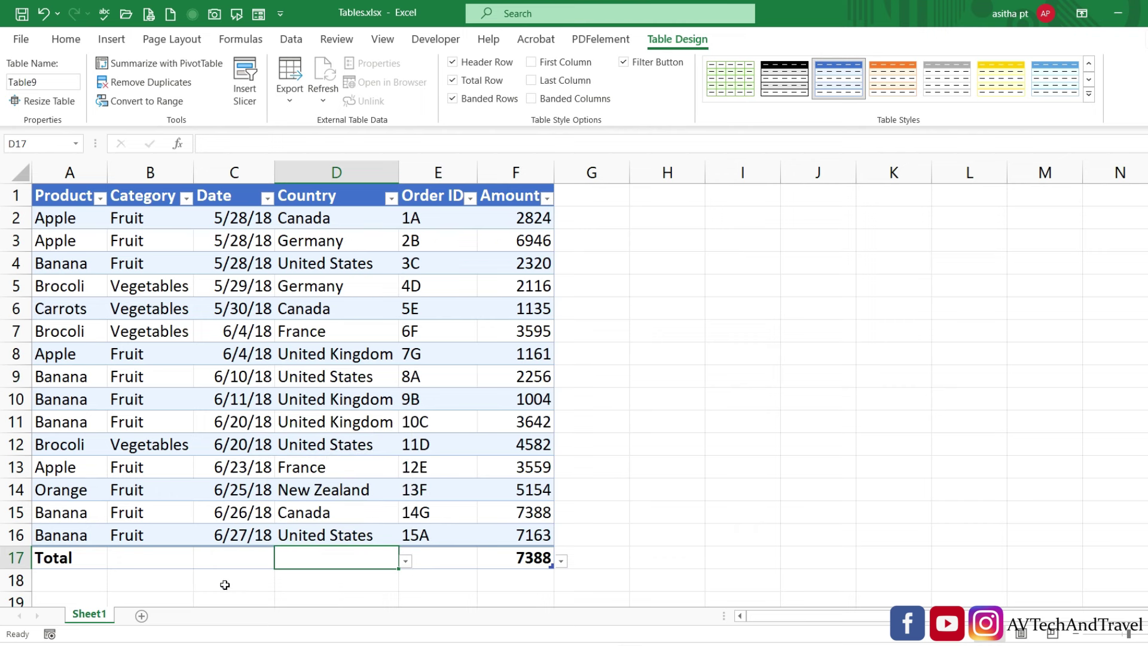
{"action": "left_click", "coordinate": [253, 558]}
{"action": "left_click", "coordinate": [281, 560]}
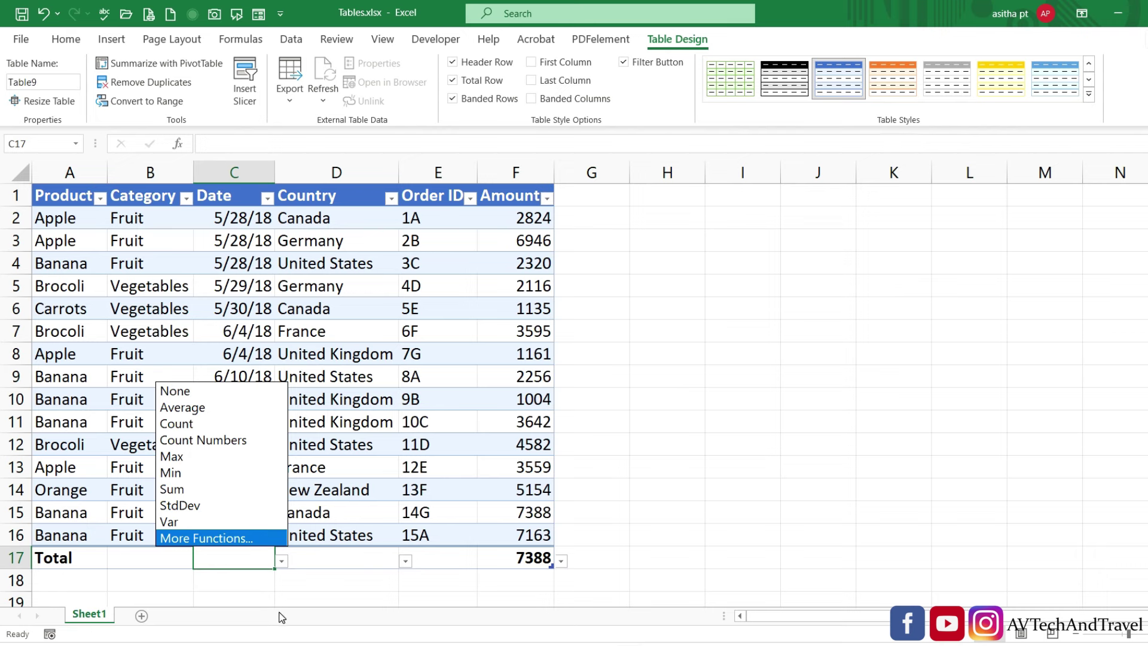
{"action": "left_click", "coordinate": [300, 601]}
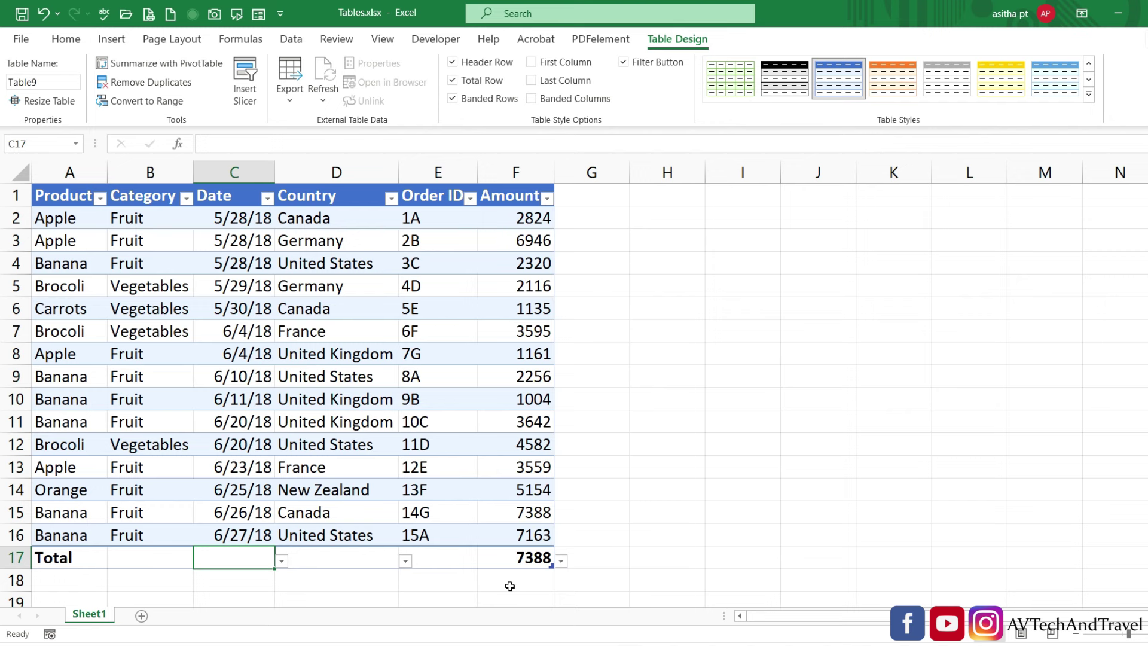
Add a row above the table's total row with Apple, Fruit, 3/4/19, France, Order ID 13B and Amount $2,344.
{"action": "left_click", "coordinate": [516, 535]}
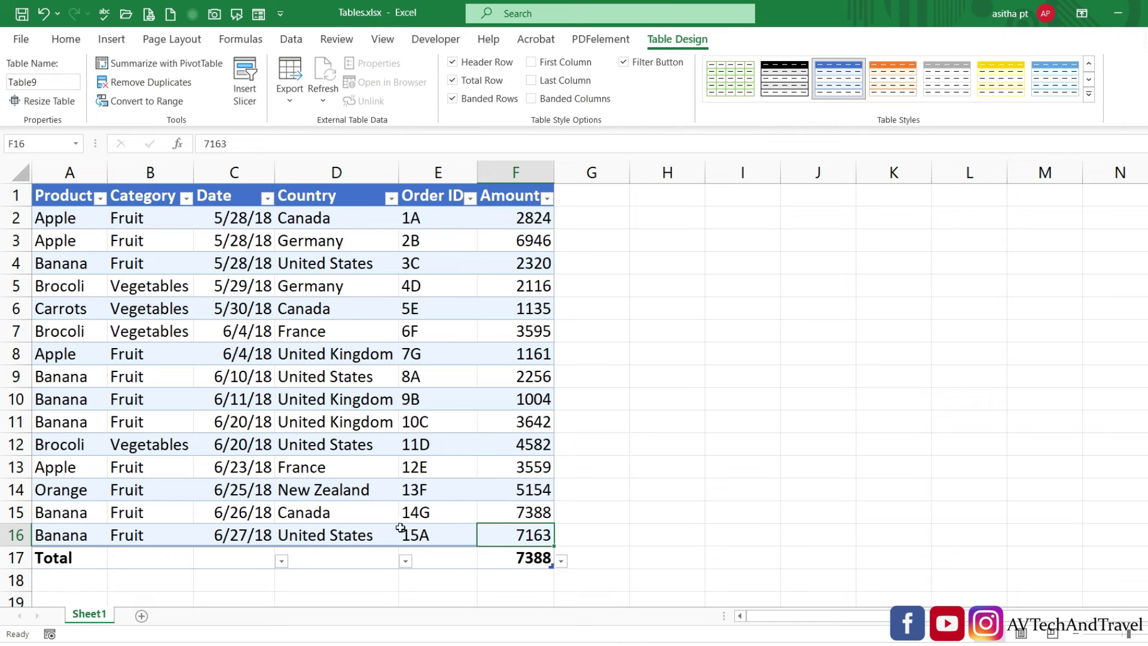
{"action": "key", "text": "alt+h"}
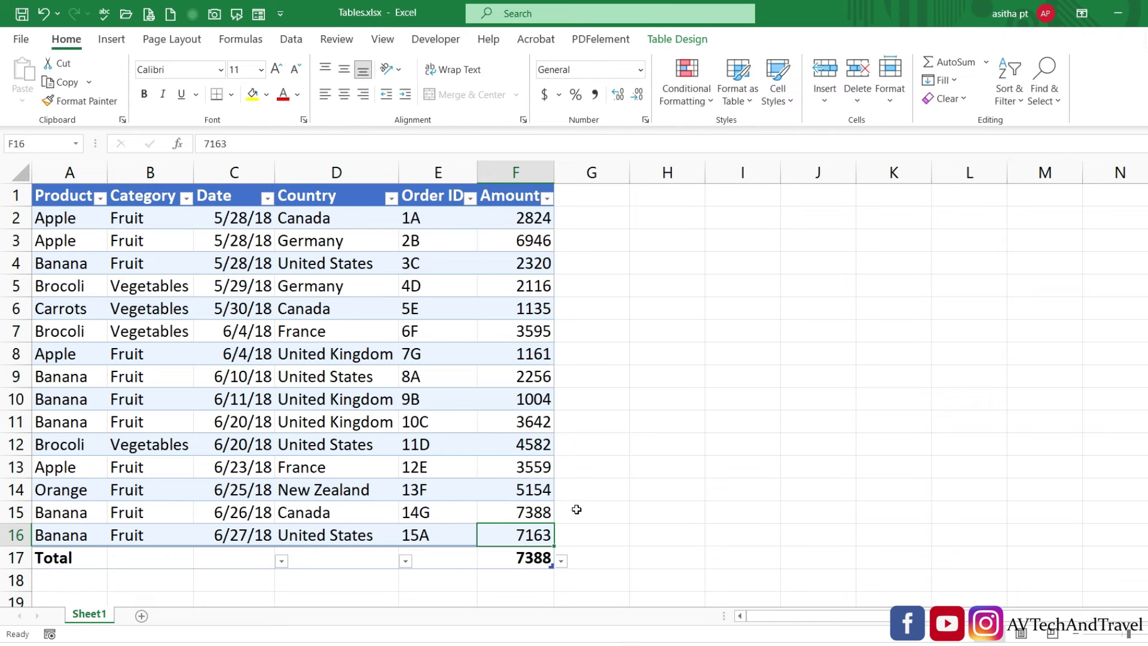
{"action": "key", "text": "Tab"}
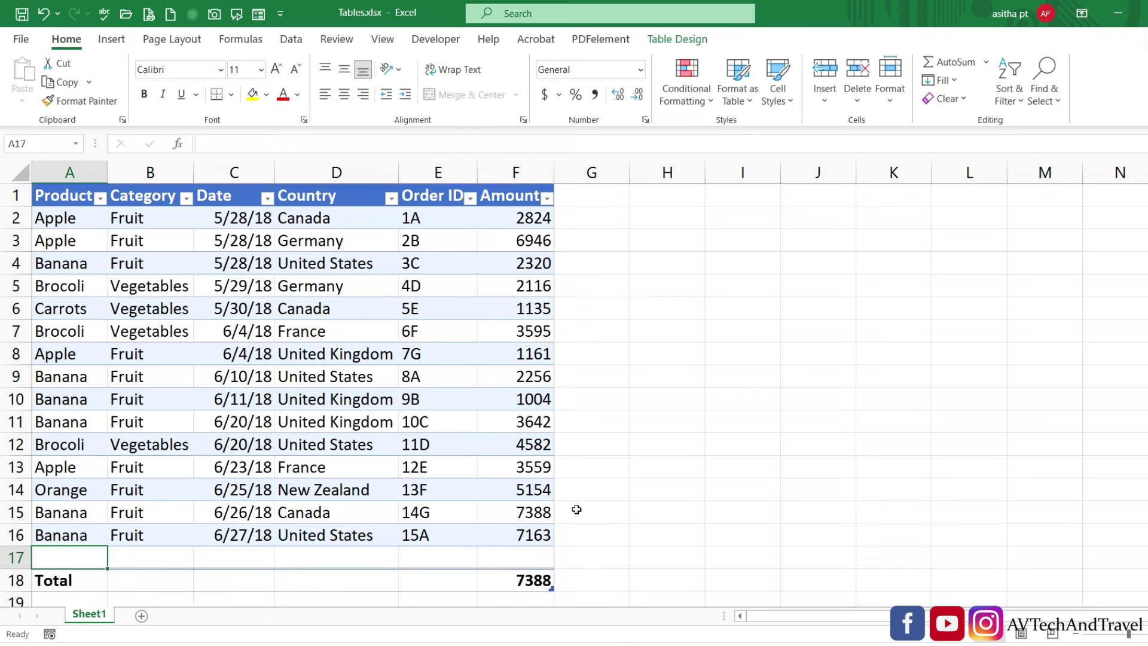
{"action": "type", "text": "Apple"}
{"action": "key", "text": "Tab"}
{"action": "type", "text": "Fruit"}
{"action": "key", "text": "Tab"}
{"action": "type", "text": "3/"}
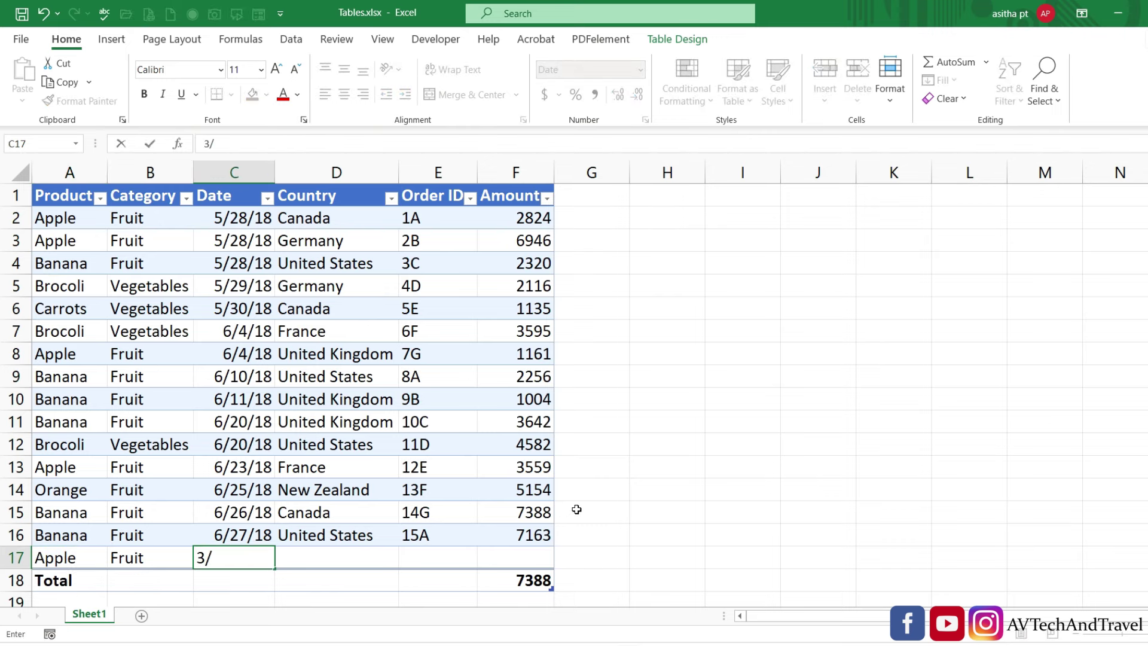
{"action": "type", "text": "4/19"}
{"action": "key", "text": "Tab"}
{"action": "type", "text": "France"}
{"action": "key", "text": "Tab"}
{"action": "type", "text": "13B"}
{"action": "key", "text": "Tab"}
{"action": "type", "text": "2"}
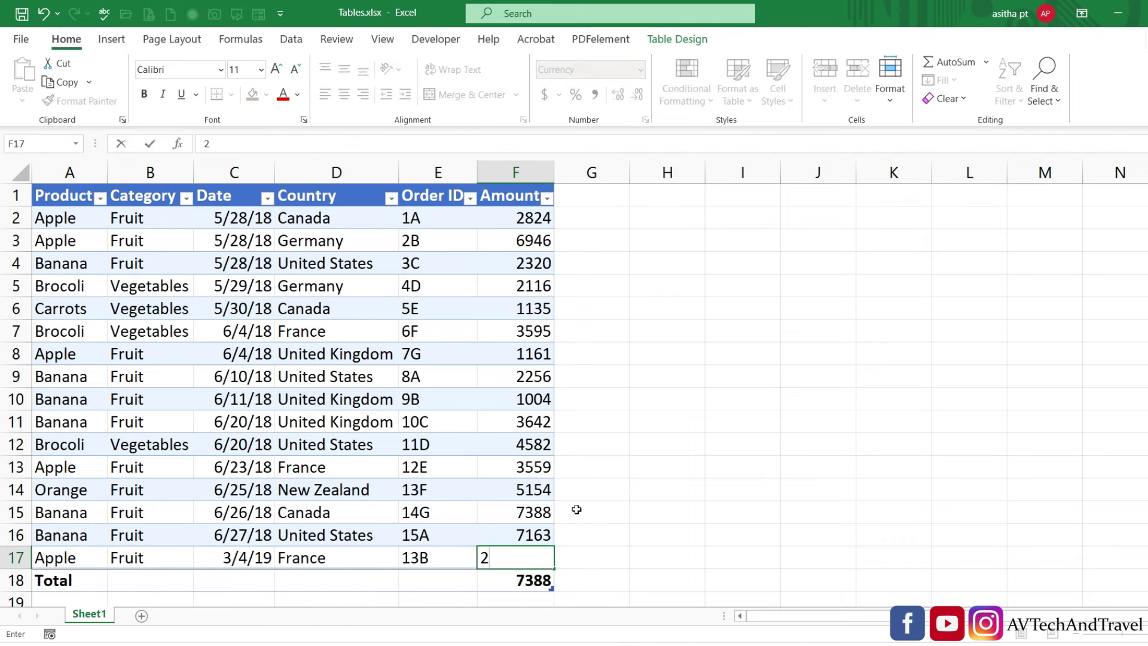
{"action": "type", "text": ",344"}
{"action": "key", "text": "Return"}
Add another row at the end of the table's data with Banana, Fruit, 4/5/23, Canada, Order ID 2C and Amount $5,432.
{"action": "key", "text": "Up"}
{"action": "key", "text": "Tab"}
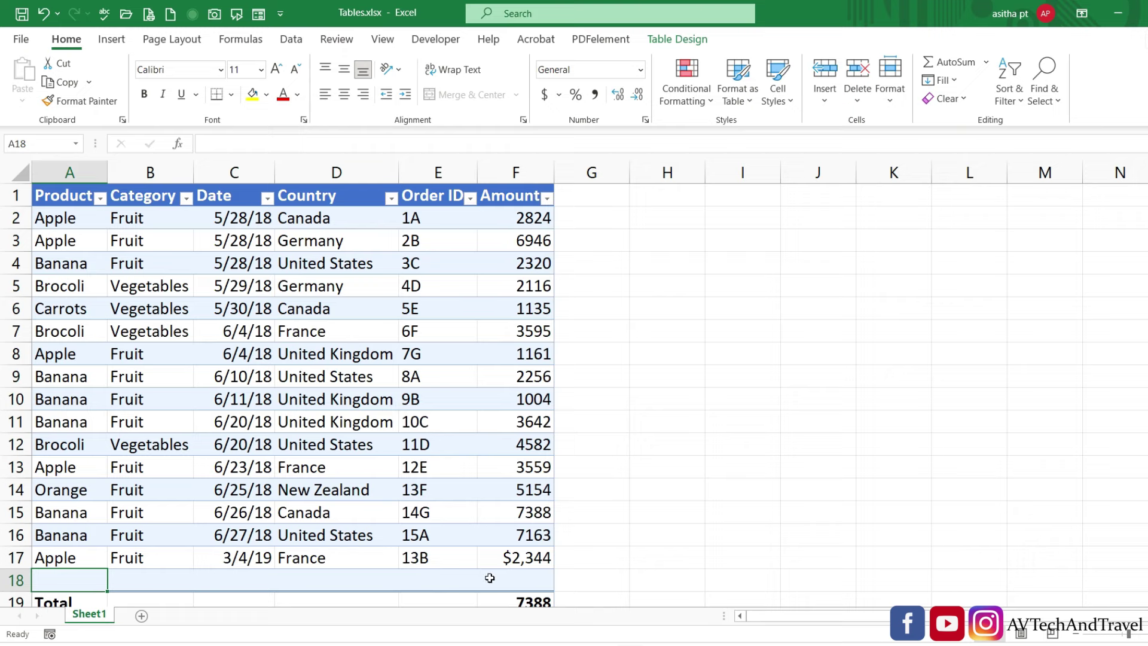
{"action": "type", "text": "Banana"}
{"action": "scroll", "coordinate": [64, 448], "scroll_direction": "down", "scroll_amount": 2}
{"action": "key", "text": "Tab"}
{"action": "type", "text": "Fruit"}
{"action": "key", "text": "Tab"}
{"action": "type", "text": "4/05/23"}
{"action": "key", "text": "Tab"}
{"action": "type", "text": "Canada"}
{"action": "key", "text": "Tab"}
{"action": "type", "text": "2C"}
{"action": "key", "text": "Tab"}
{"action": "type", "text": "5432"}
{"action": "key", "text": "Return"}
{"action": "left_click", "coordinate": [360, 571]}
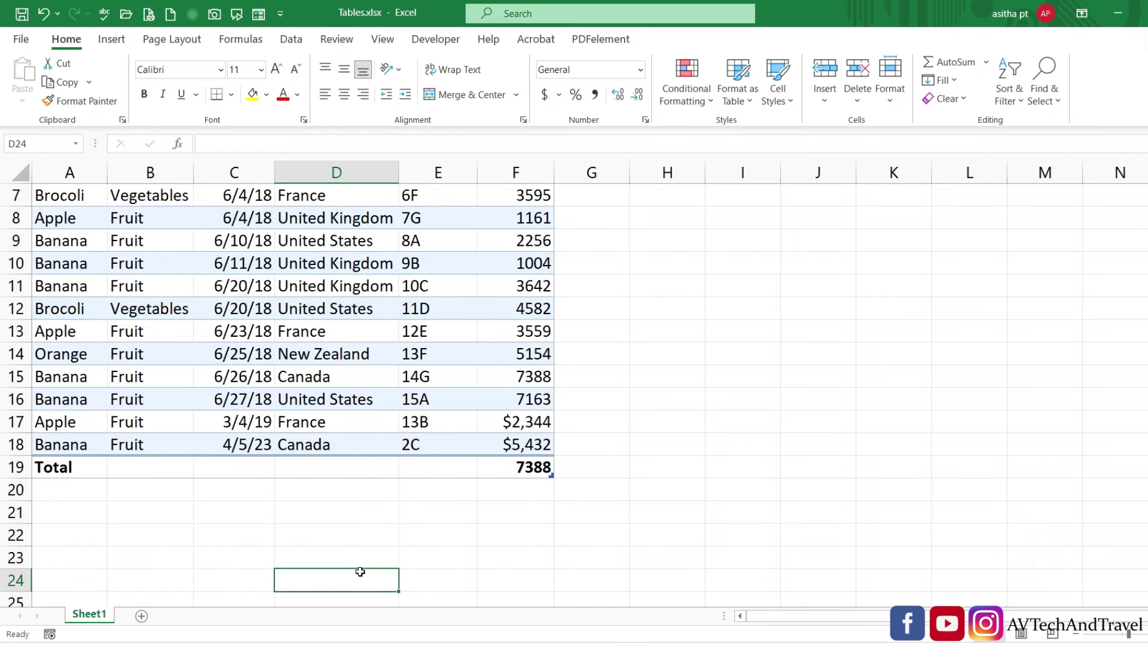
Set the Amount column's function in the total row to Sum.
{"action": "scroll", "coordinate": [447, 449], "scroll_direction": "up", "scroll_amount": 2}
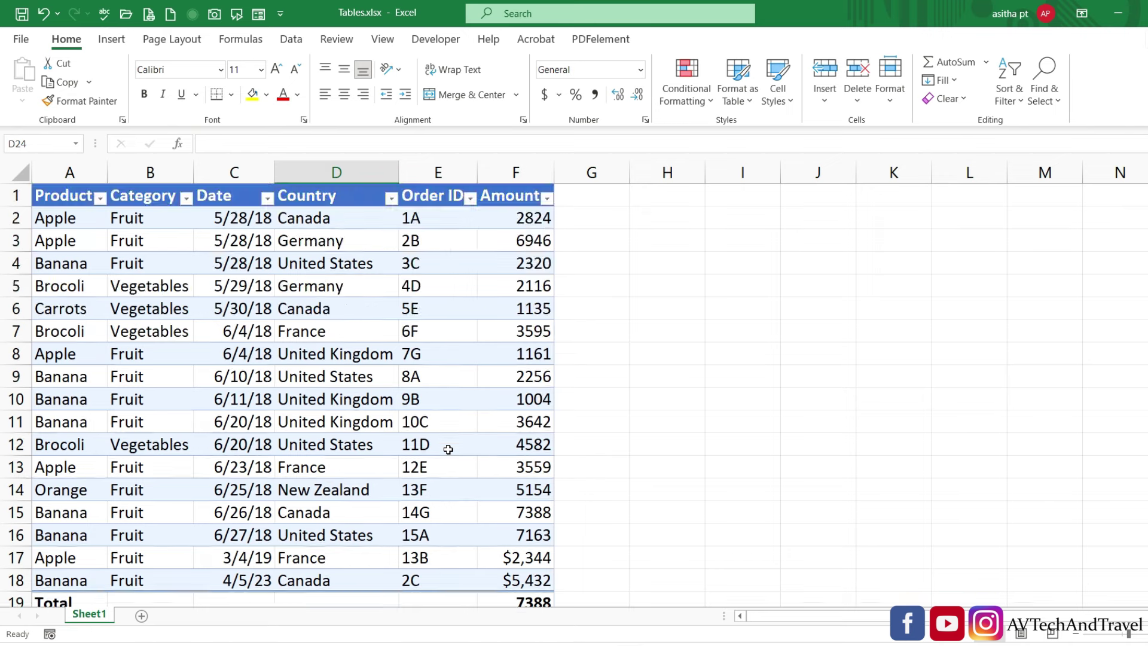
{"action": "scroll", "coordinate": [447, 449], "scroll_direction": "down", "scroll_amount": 2}
{"action": "scroll", "coordinate": [440, 473], "scroll_direction": "up", "scroll_amount": 1}
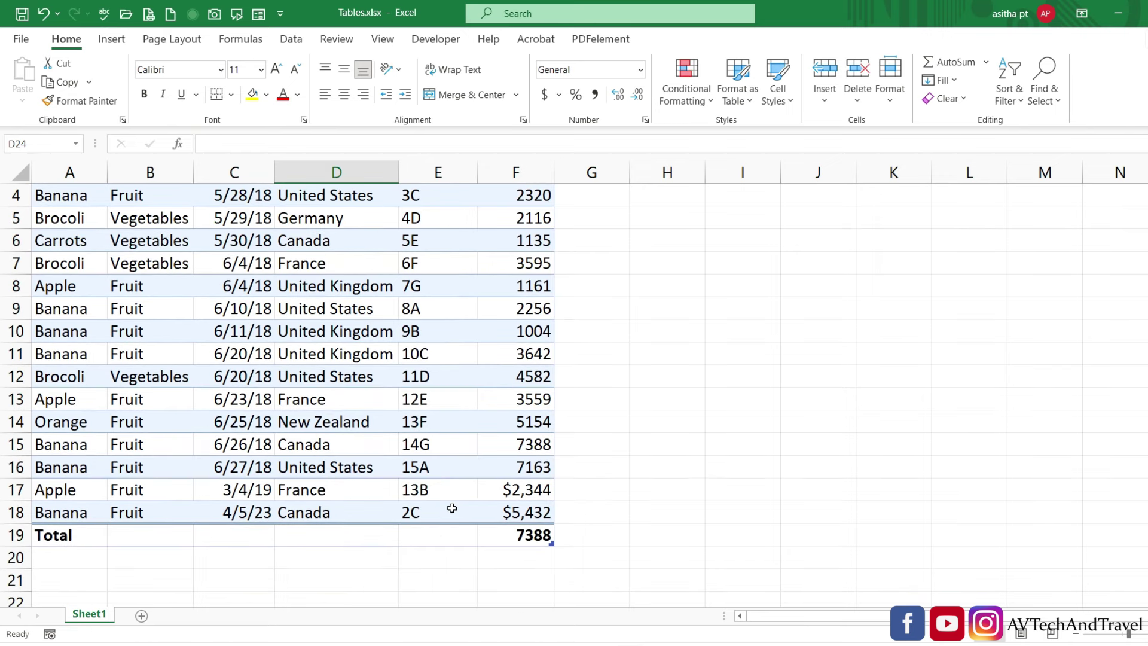
{"action": "left_click", "coordinate": [529, 536]}
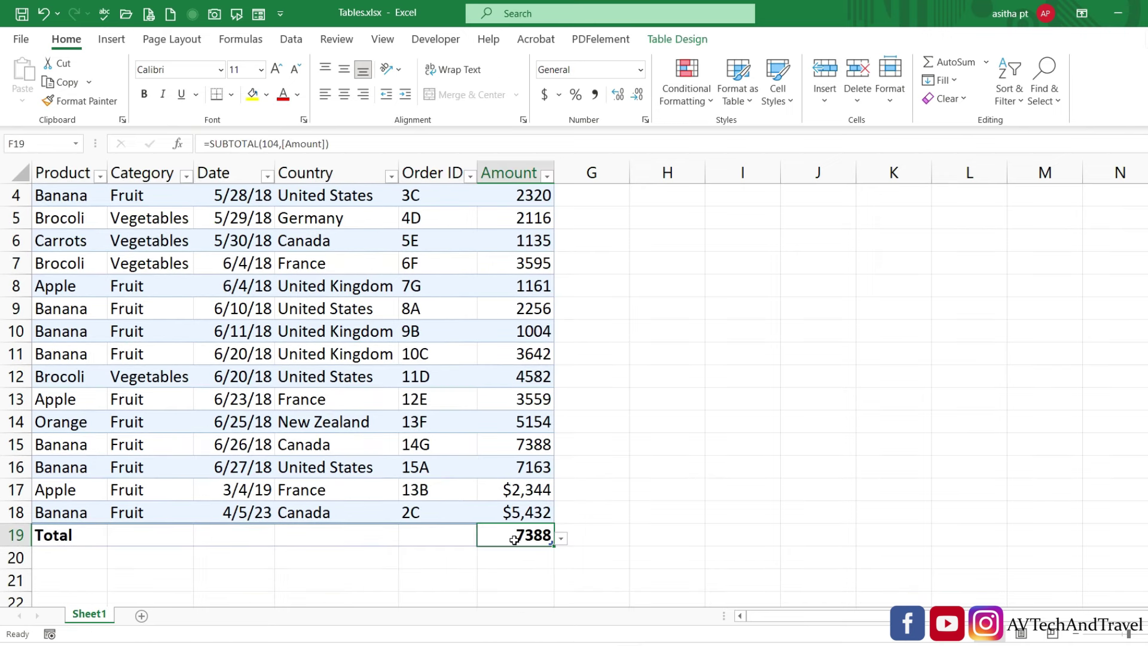
{"action": "left_click", "coordinate": [562, 539]}
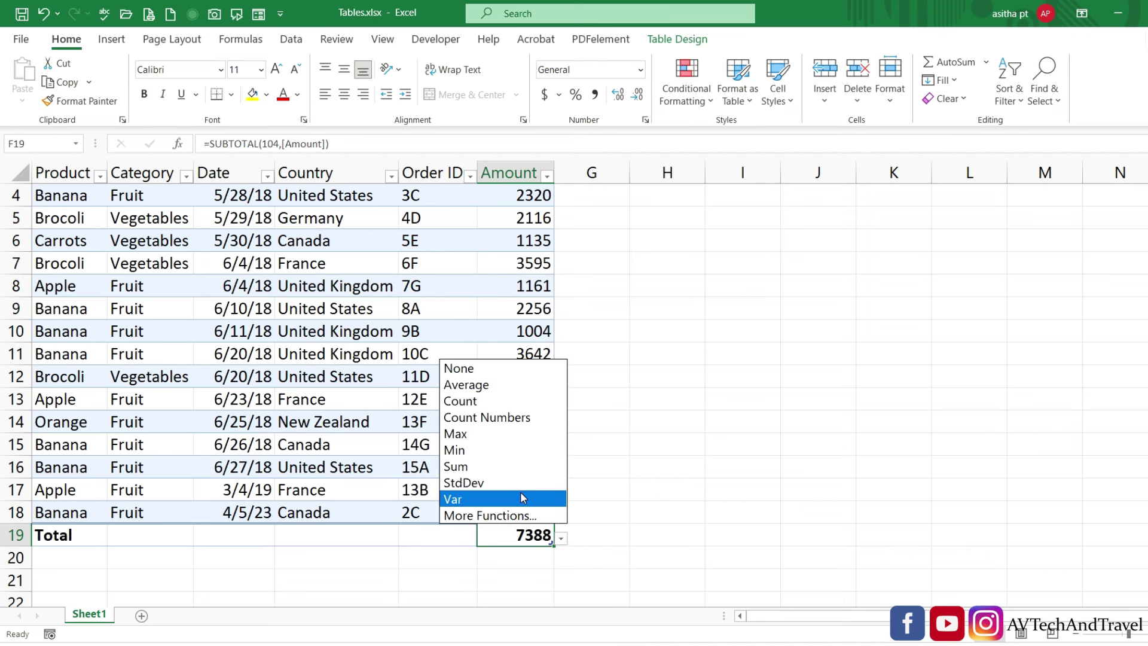
{"action": "left_click", "coordinate": [480, 466]}
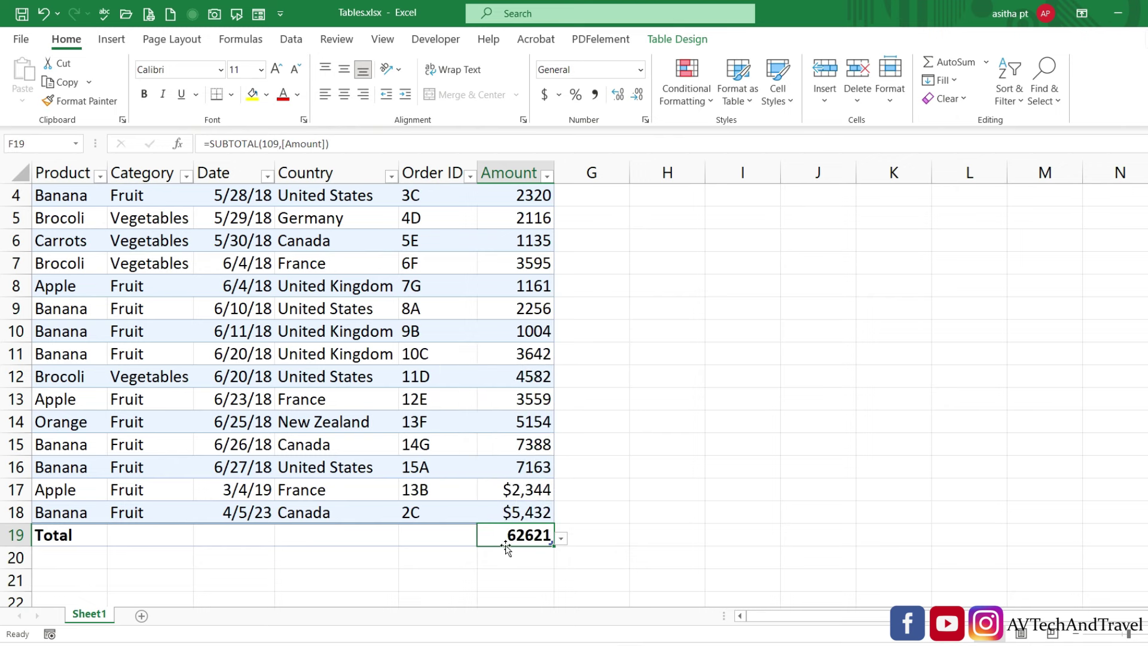
Switch to the Book3 workbook, view the sales table on Sheet2 and add a new worksheet.
{"action": "left_click", "coordinate": [569, 572]}
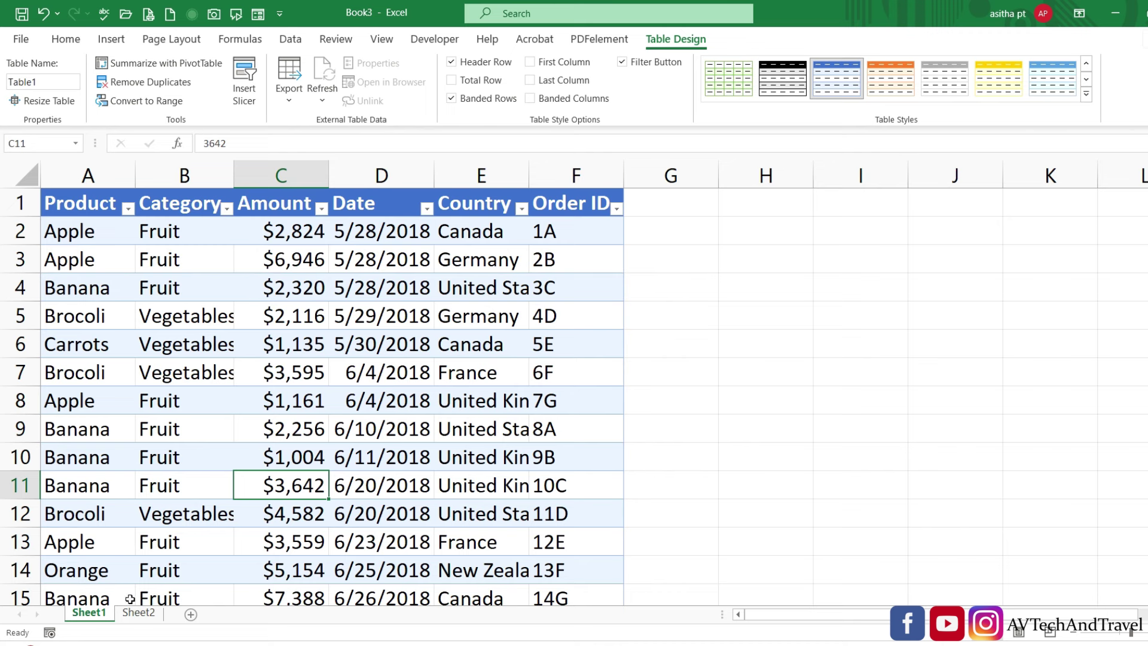
{"action": "left_click", "coordinate": [138, 614]}
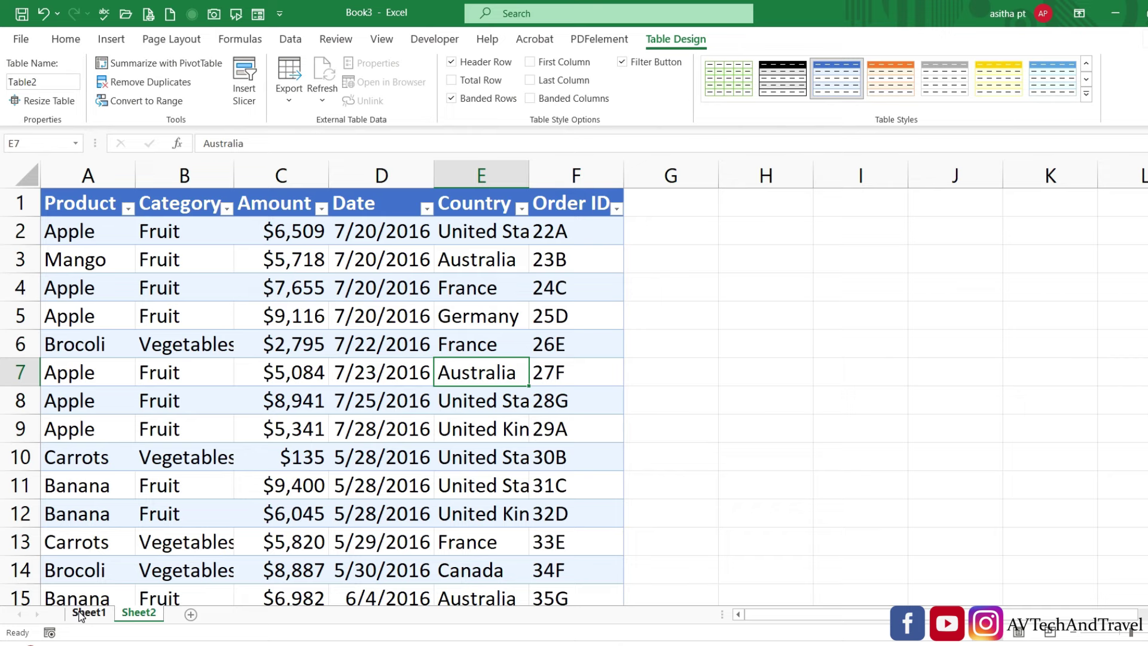
{"action": "left_click", "coordinate": [191, 615]}
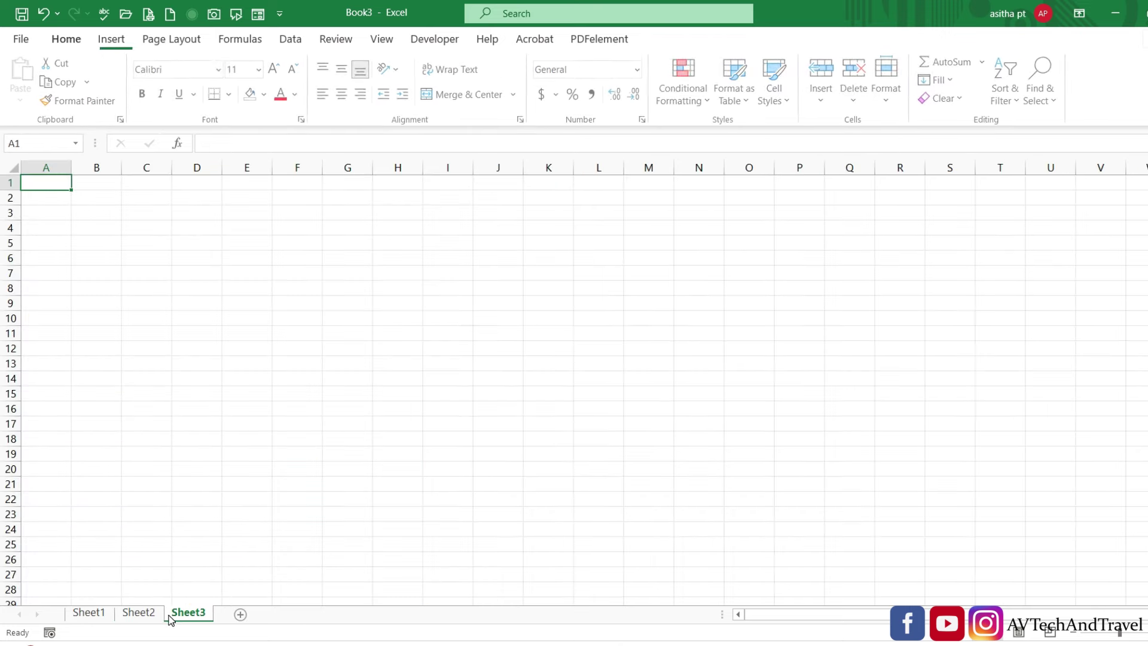
Rename the sales table on Sheet1 as Data.
{"action": "left_click", "coordinate": [88, 621]}
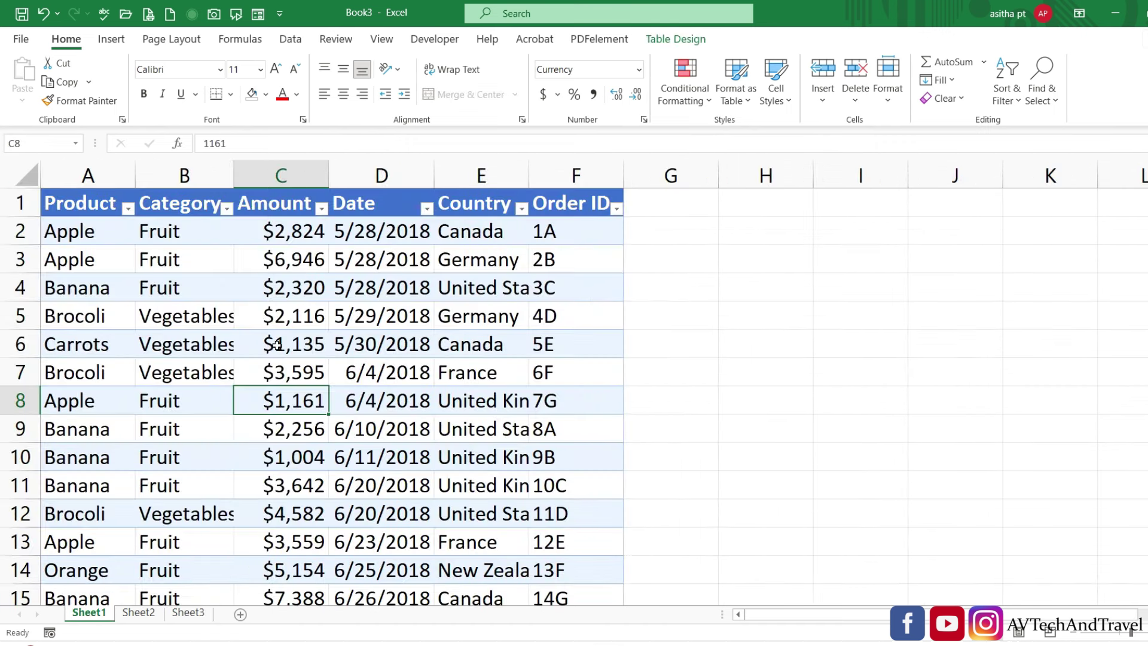
{"action": "left_click", "coordinate": [676, 39]}
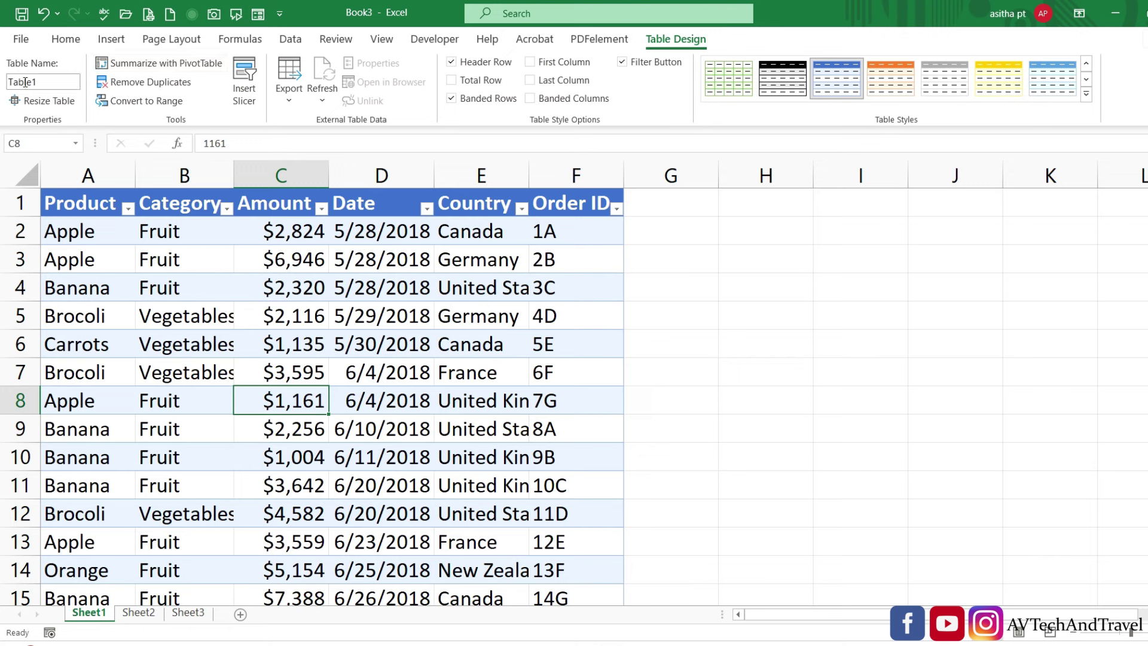
{"action": "left_click", "coordinate": [46, 83]}
{"action": "type", "text": "Data"}
{"action": "key", "text": "Return"}
Rename the sales table on Sheet2 as Data16 and open the empty Sheet3.
{"action": "left_click", "coordinate": [138, 612]}
{"action": "left_click", "coordinate": [55, 81]}
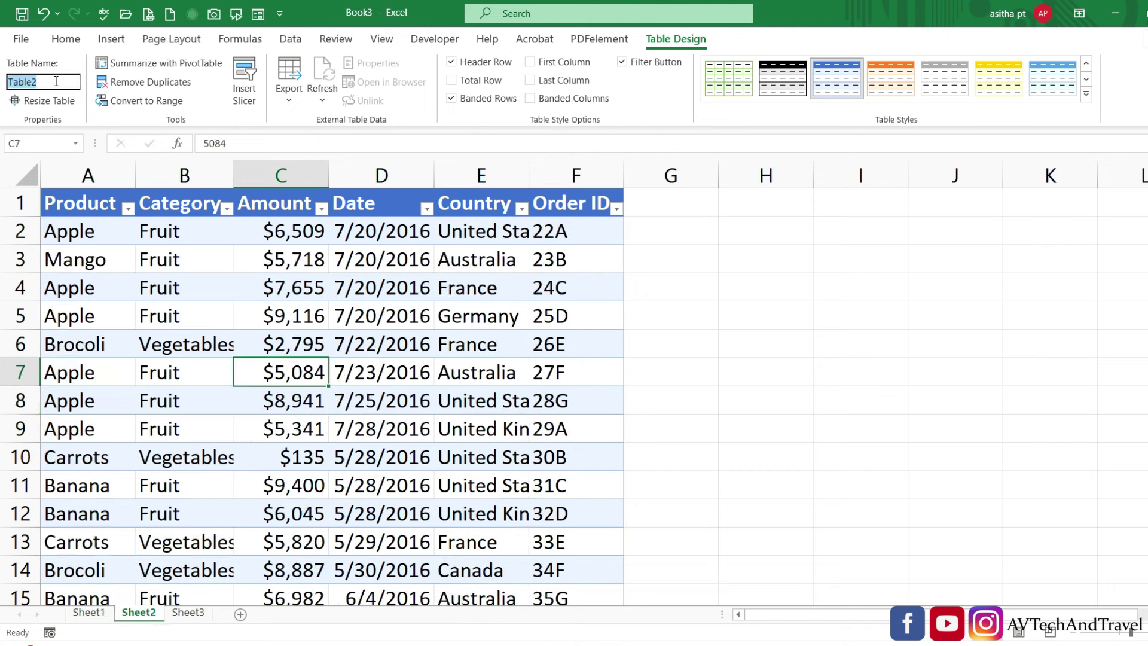
{"action": "type", "text": "Data16"}
{"action": "left_click", "coordinate": [258, 343]}
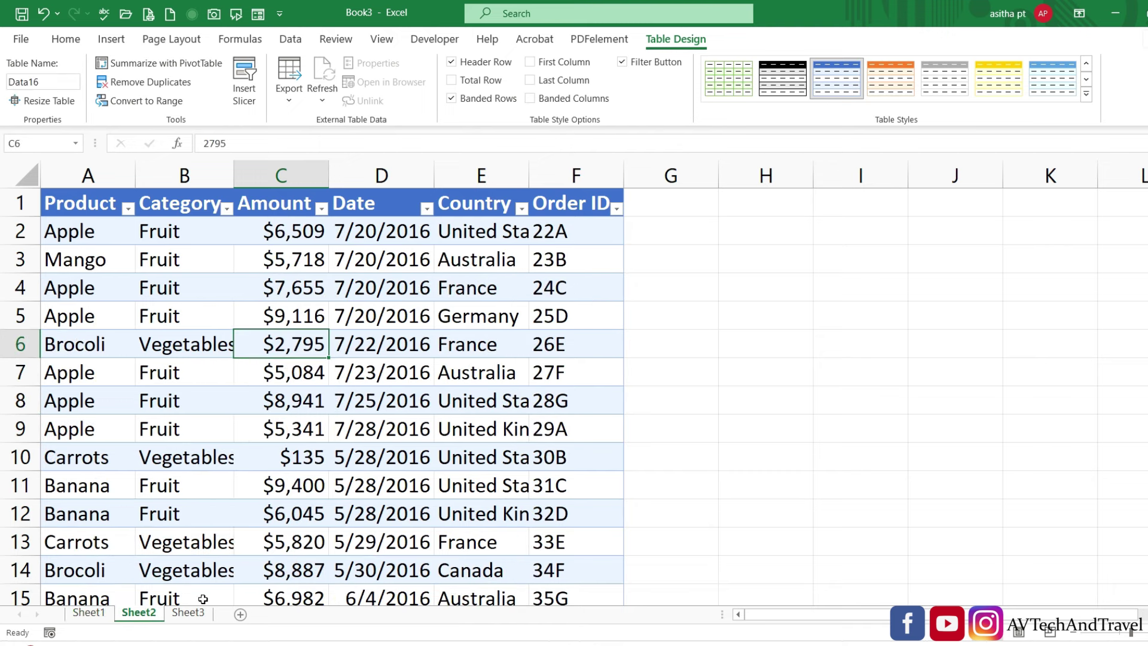
{"action": "left_click", "coordinate": [188, 612]}
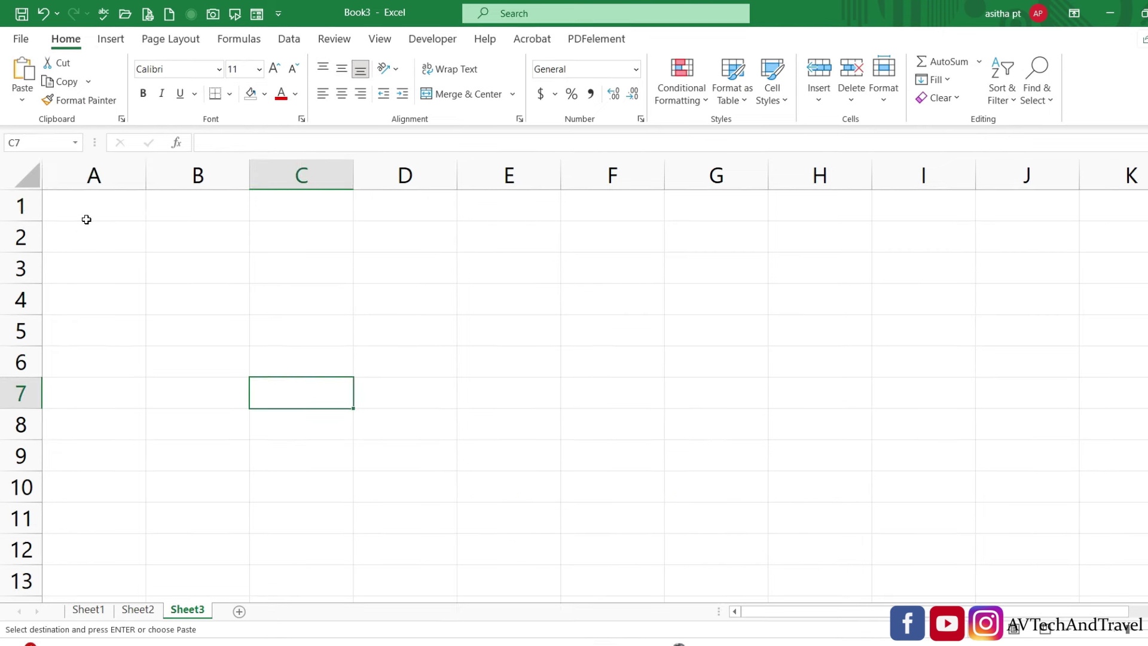
Paste the sales header row into Sheet3 starting at A1 and pull in the 2016 table with =Data16 in A2.
{"action": "left_click", "coordinate": [87, 216]}
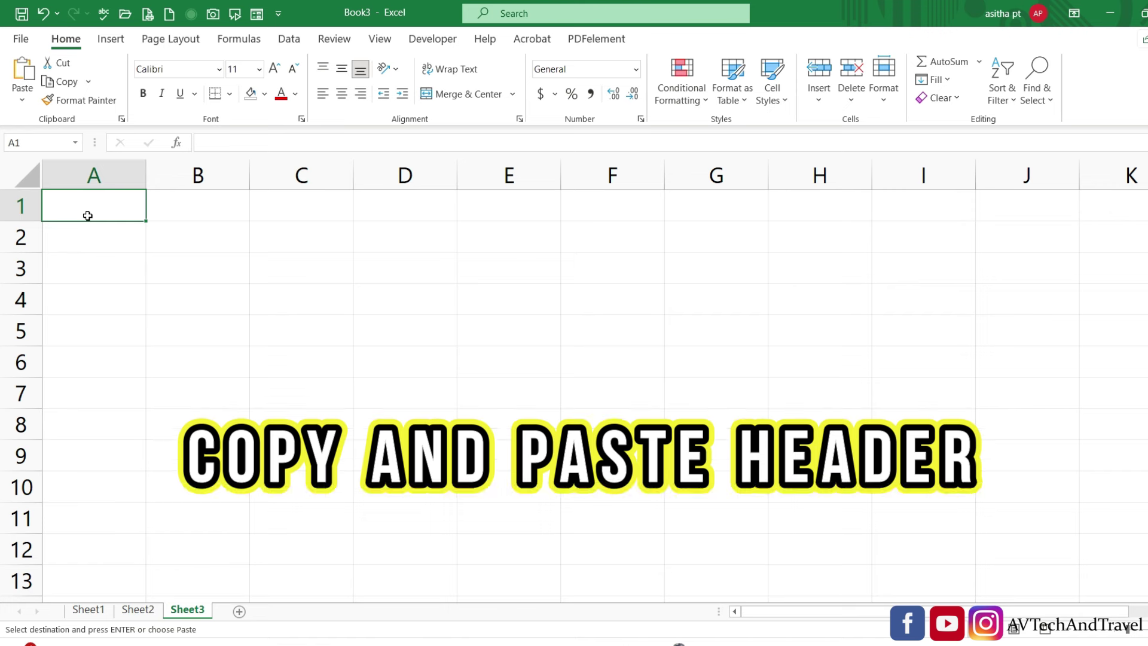
{"action": "type", "text": "Product\tCategory\tAmount\tDate\tCountry\tOrder ID"}
{"action": "key", "text": "Return"}
{"action": "type", "text": "=d"}
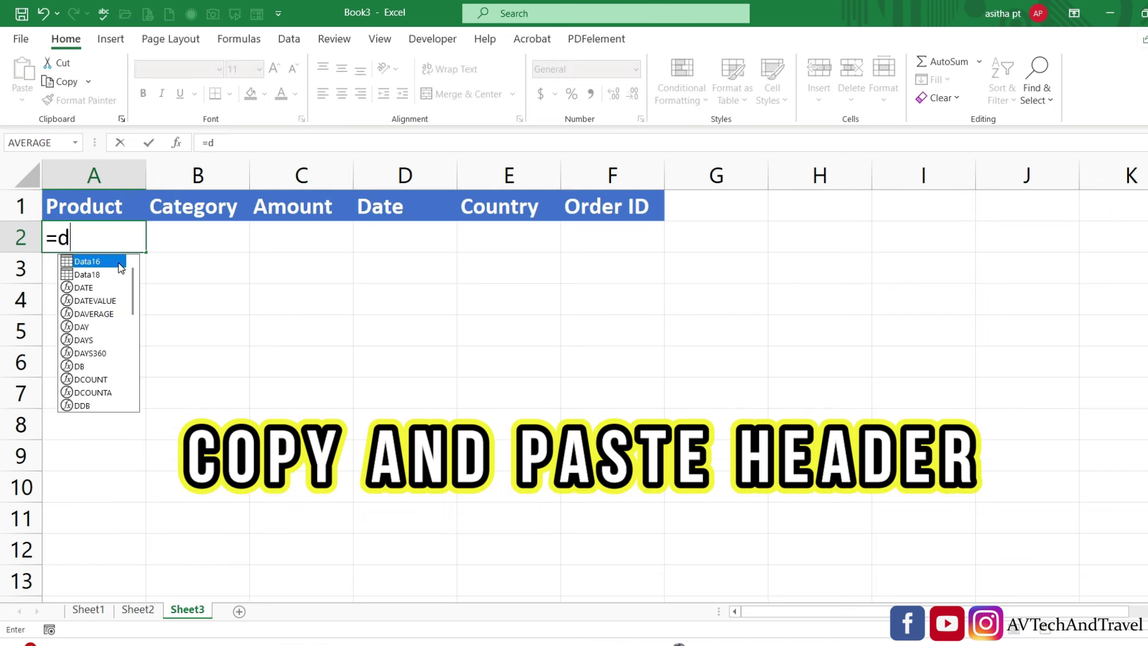
{"action": "double_click", "coordinate": [121, 268]}
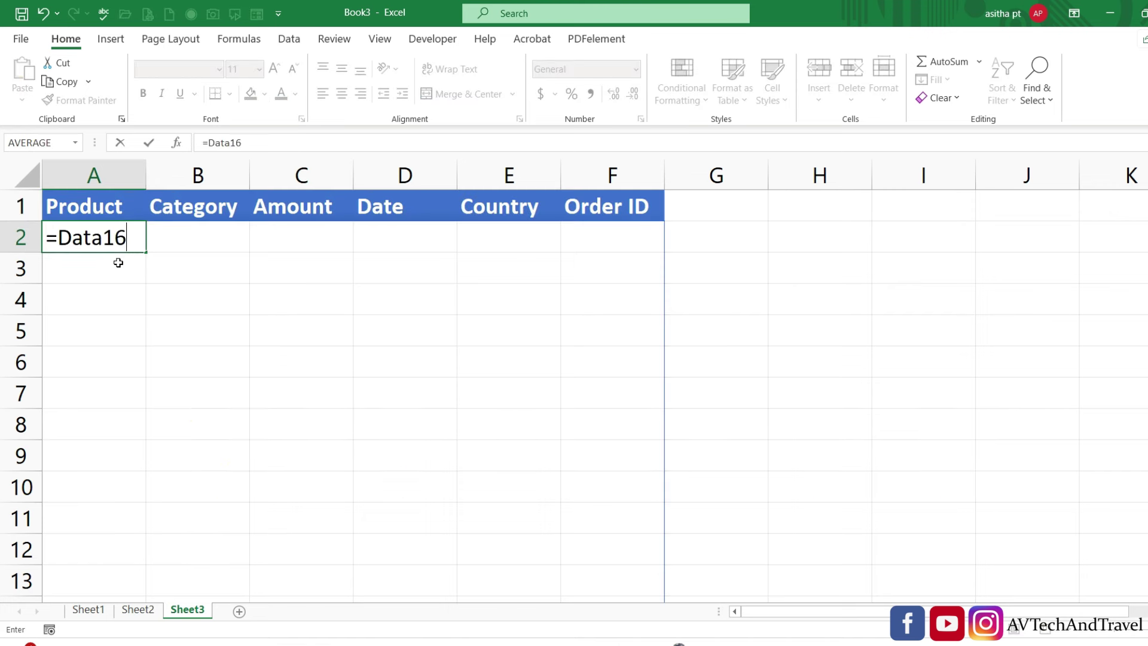
{"action": "key", "text": "Return"}
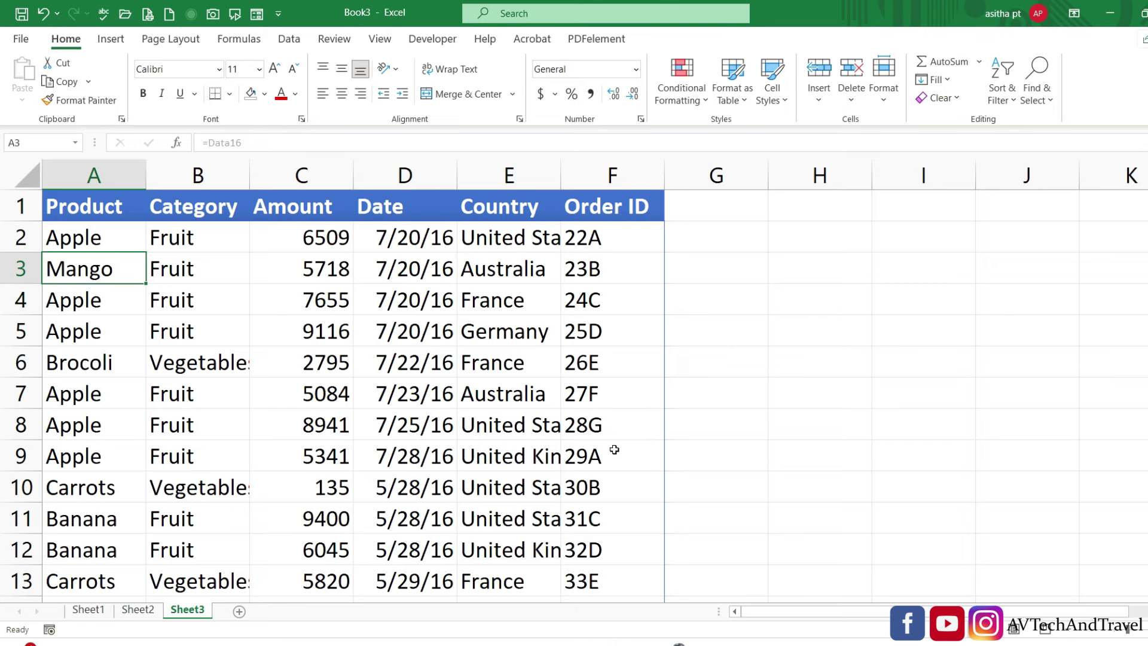
{"action": "left_click", "coordinate": [669, 461]}
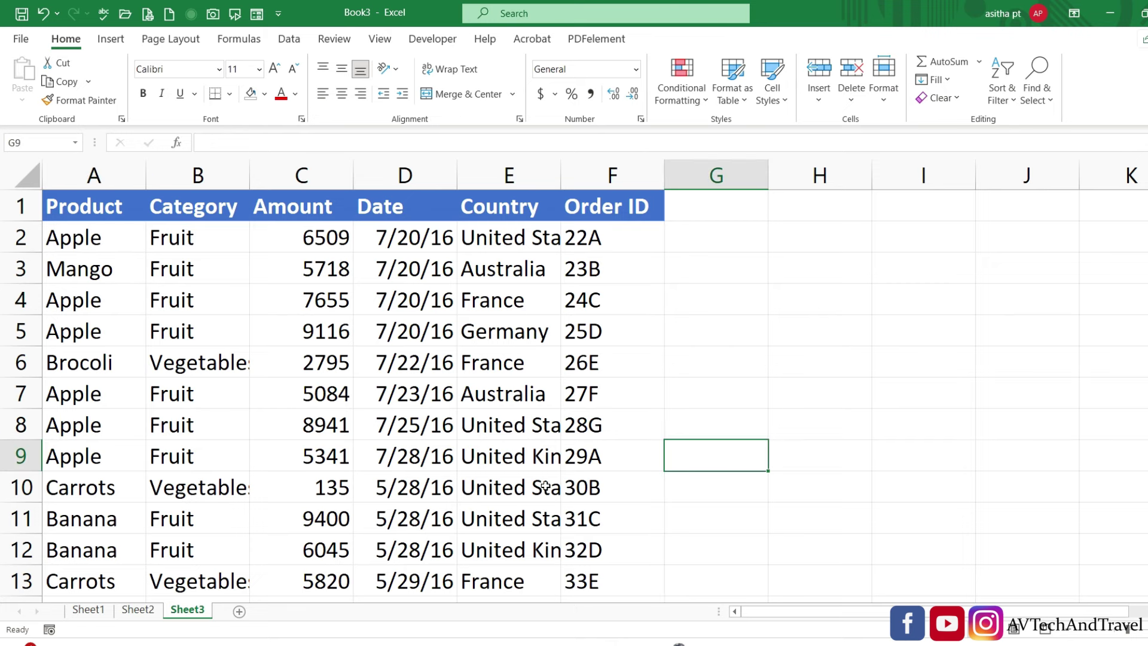
{"action": "scroll", "coordinate": [455, 455], "scroll_direction": "down", "scroll_amount": 4}
{"action": "scroll", "coordinate": [455, 455], "scroll_direction": "up", "scroll_amount": 4}
Copy the header row A1:F1 to H1 on the same sheet.
{"action": "left_click", "coordinate": [819, 206]}
{"action": "left_click_drag", "start_coordinate": [90, 206], "coordinate": [625, 207]}
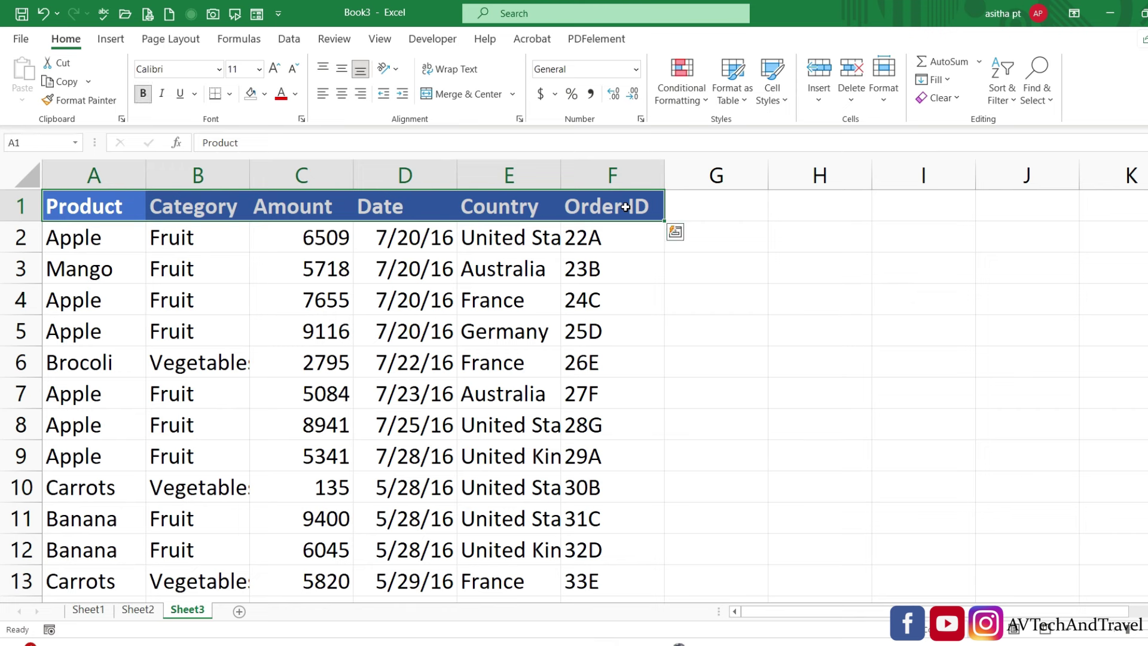
{"action": "key", "text": "ctrl+c"}
{"action": "left_click", "coordinate": [795, 205]}
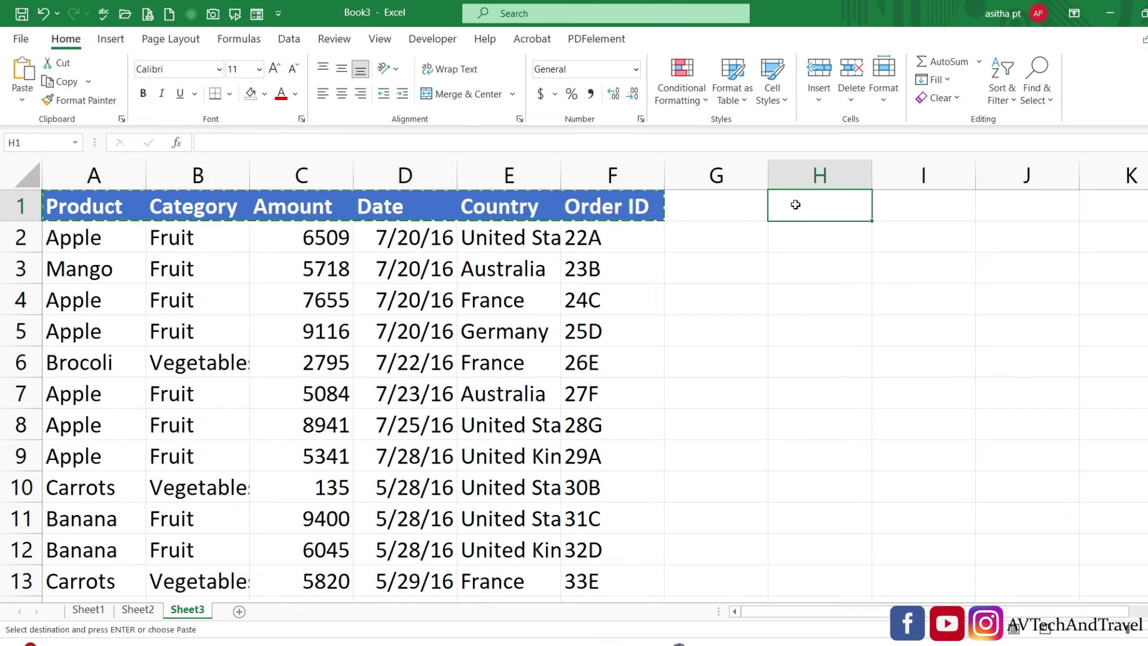
{"action": "key", "text": "ctrl+v"}
Enter =Data18 in H2 to pull in the 2018 table below the copied header.
{"action": "left_click", "coordinate": [813, 275]}
{"action": "double_click", "coordinate": [799, 238]}
{"action": "type", "text": "="}
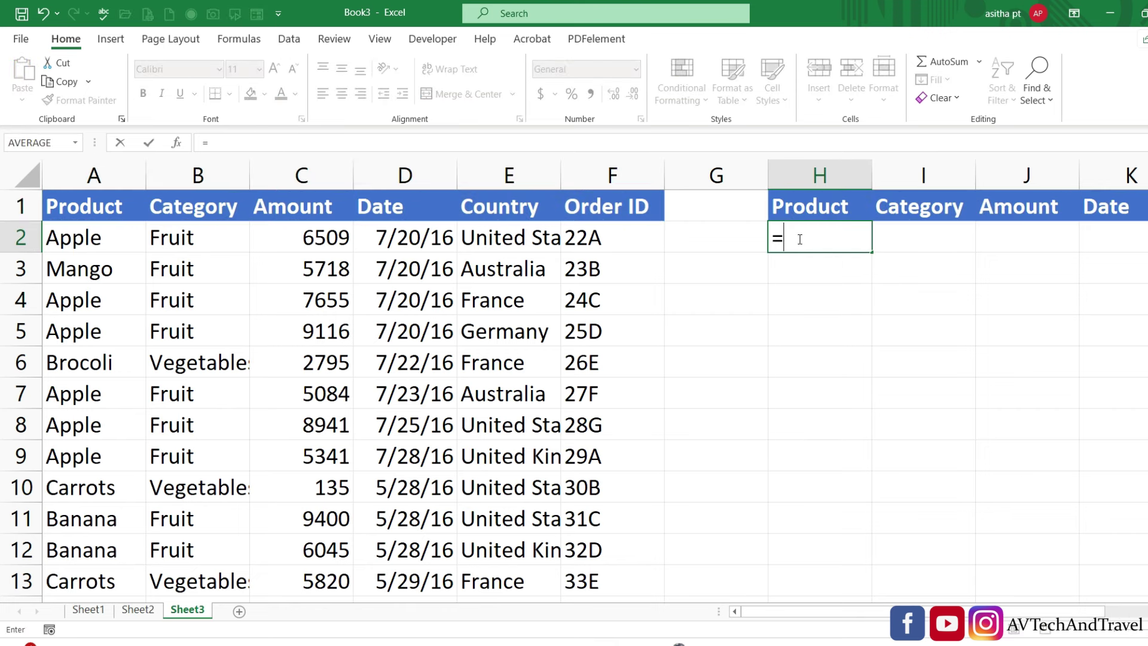
{"action": "type", "text": "da"}
{"action": "key", "text": "Down"}
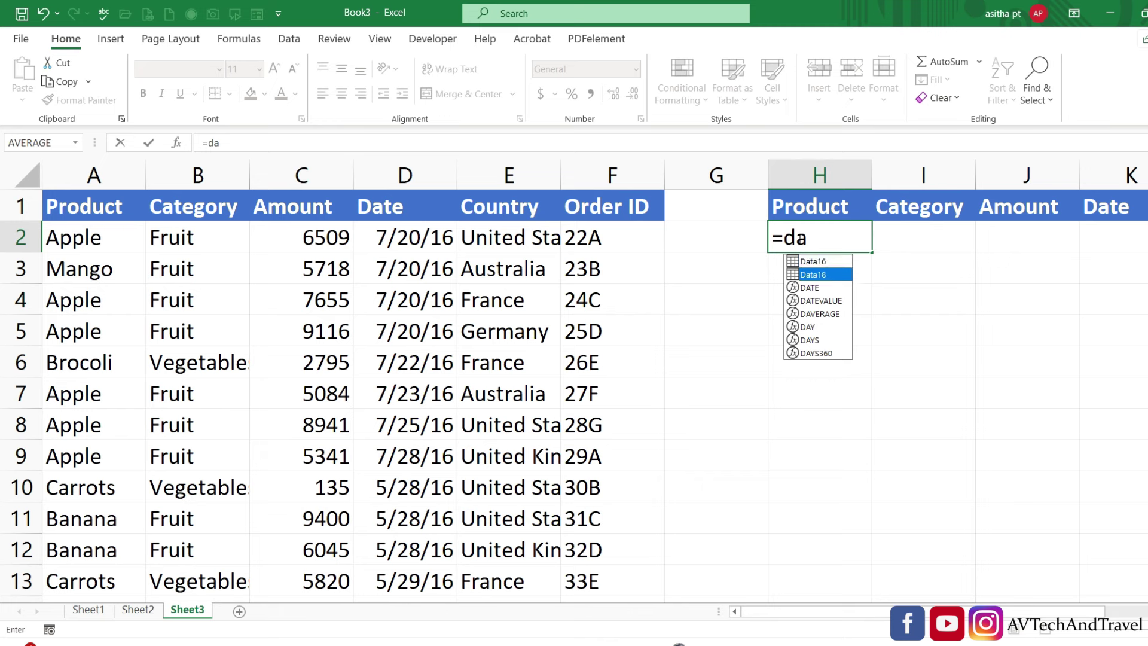
{"action": "key", "text": "Tab"}
{"action": "key", "text": "Return"}
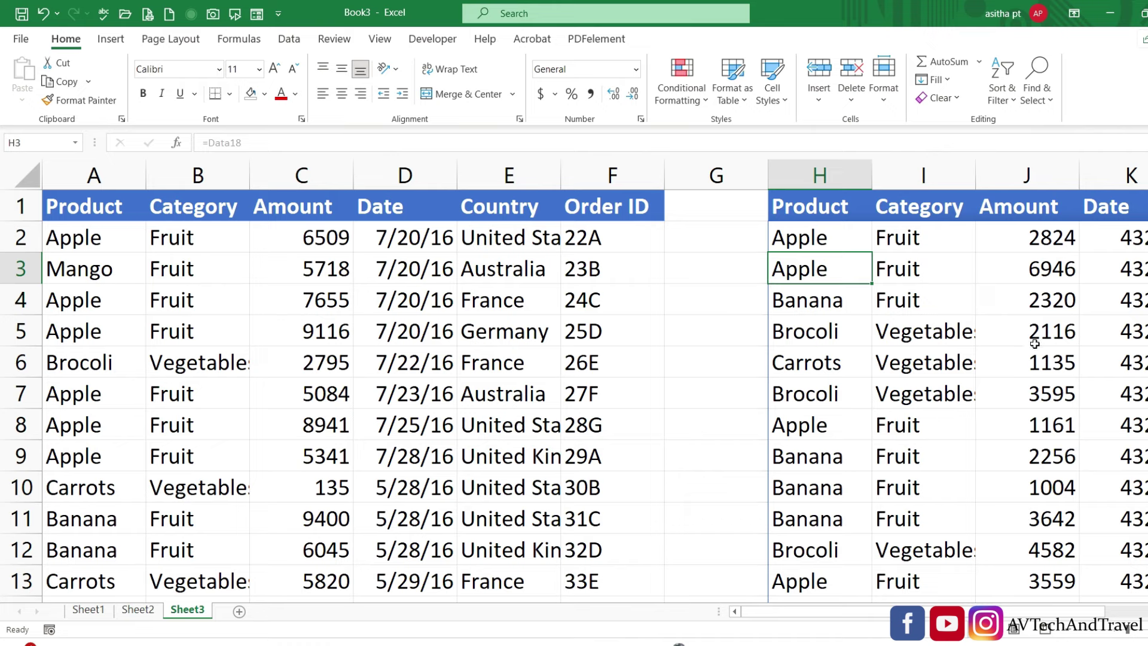
Format column K as Date using the 3/14/12 type.
{"action": "scroll", "coordinate": [963, 609], "scroll_direction": "right", "scroll_amount": 1}
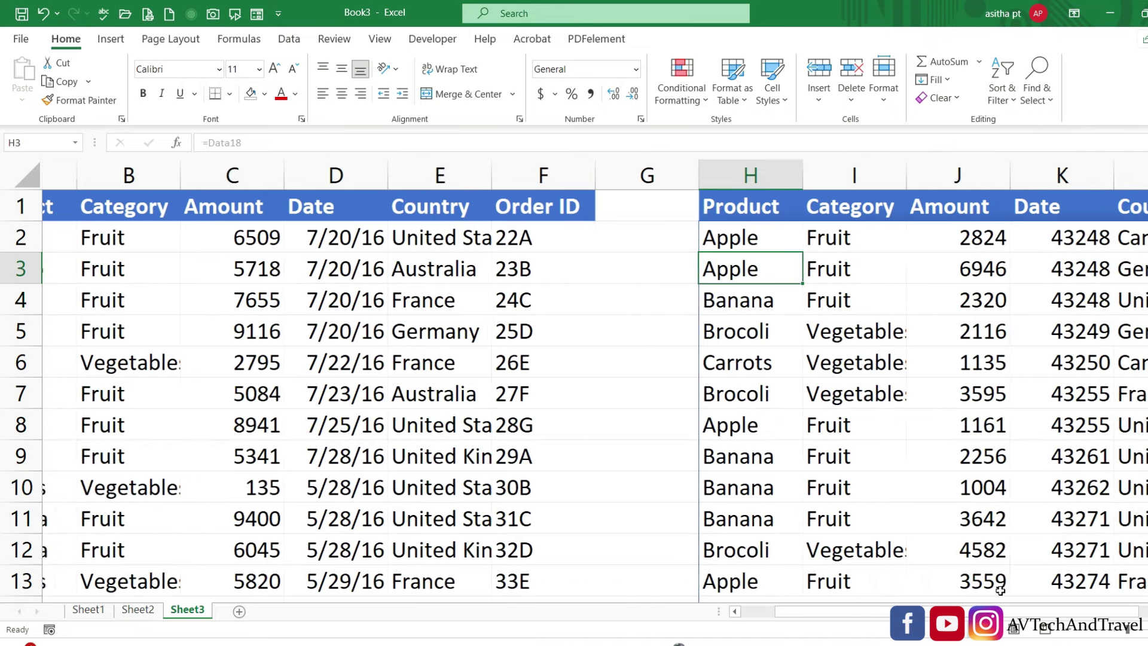
{"action": "left_click", "coordinate": [1029, 176]}
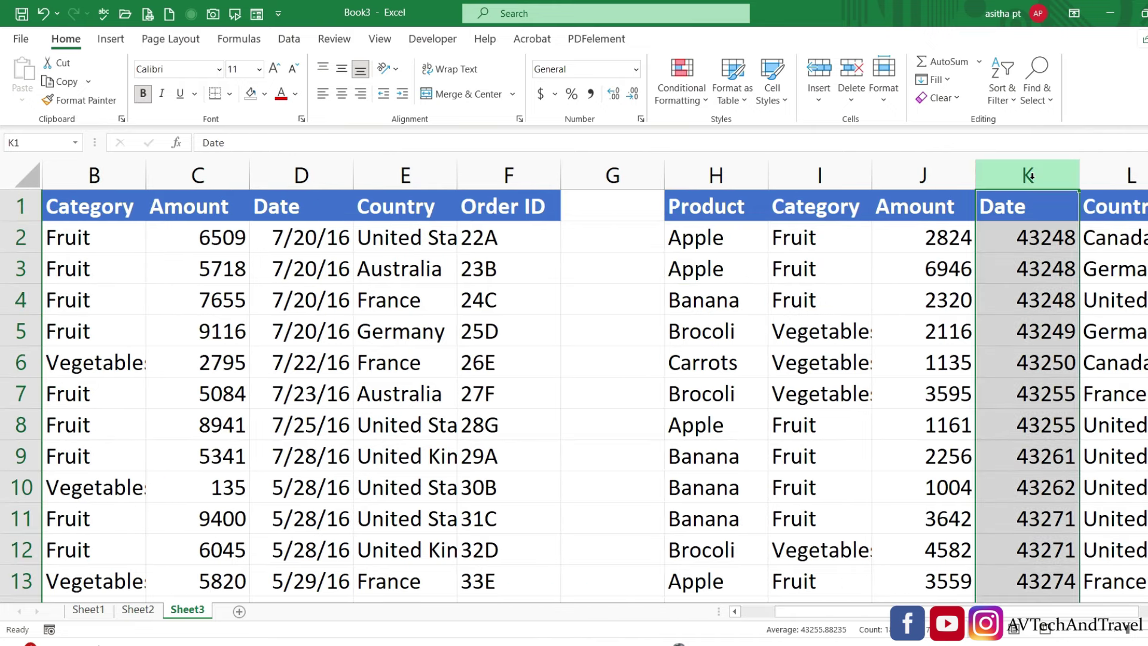
{"action": "key", "text": "ctrl+1"}
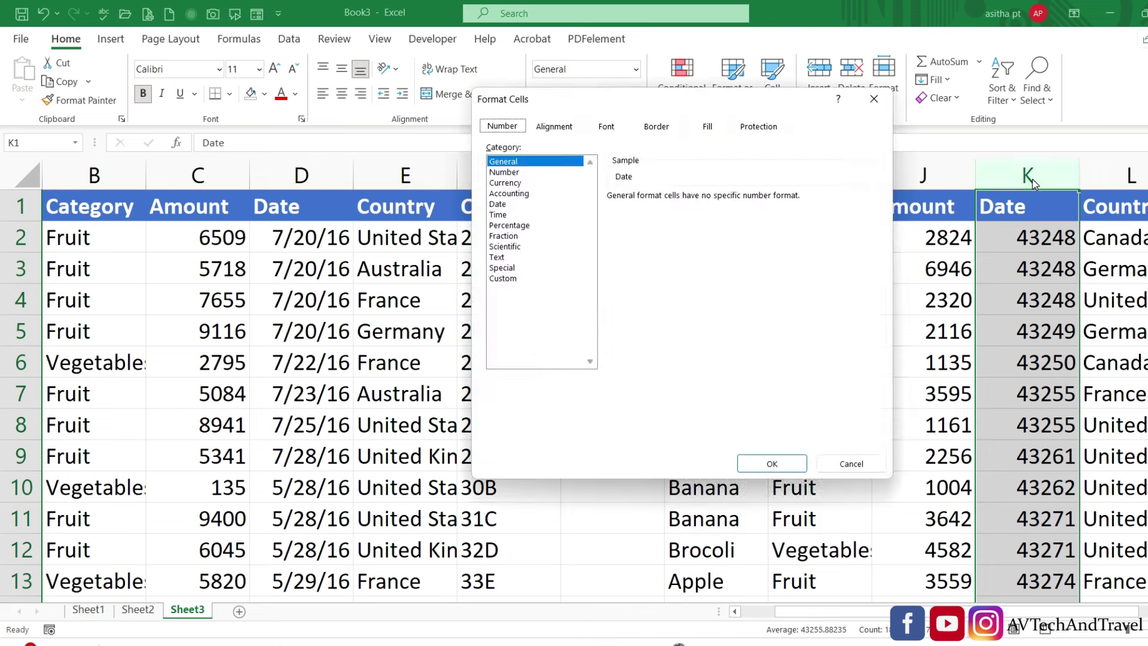
{"action": "left_click", "coordinate": [505, 204]}
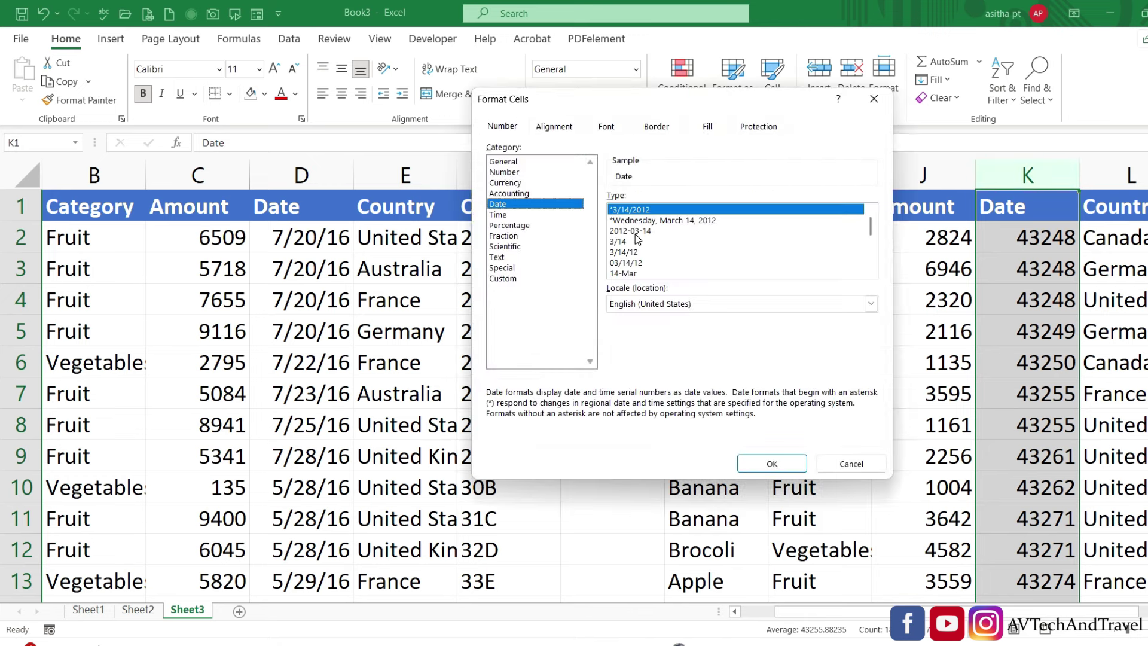
{"action": "left_click", "coordinate": [636, 255]}
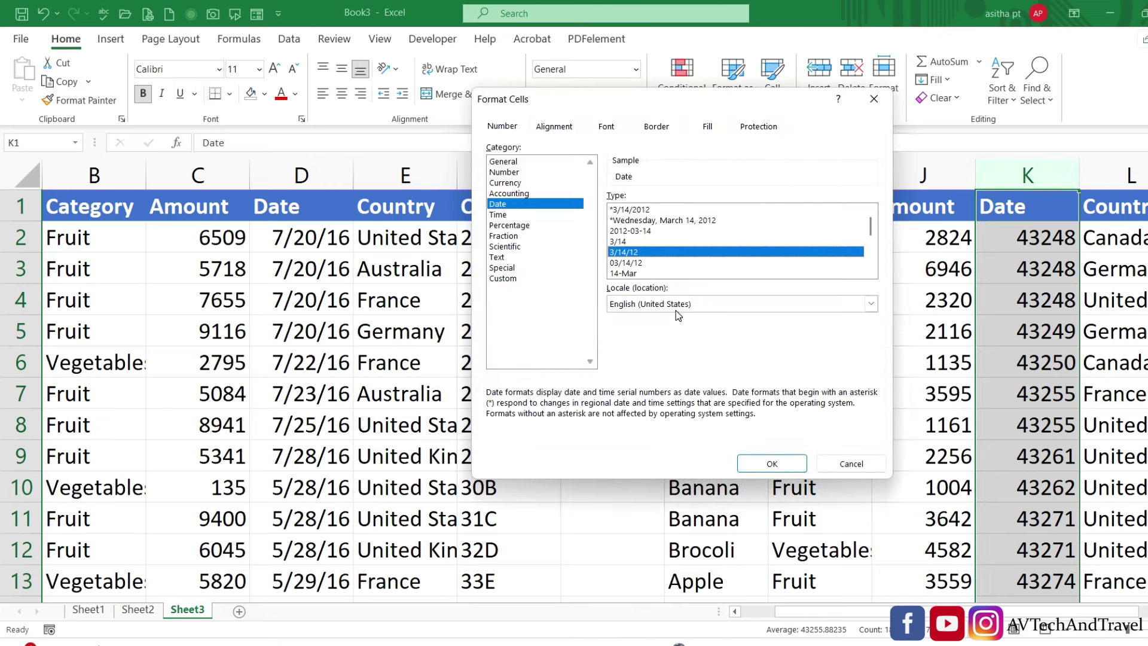
{"action": "left_click", "coordinate": [771, 462]}
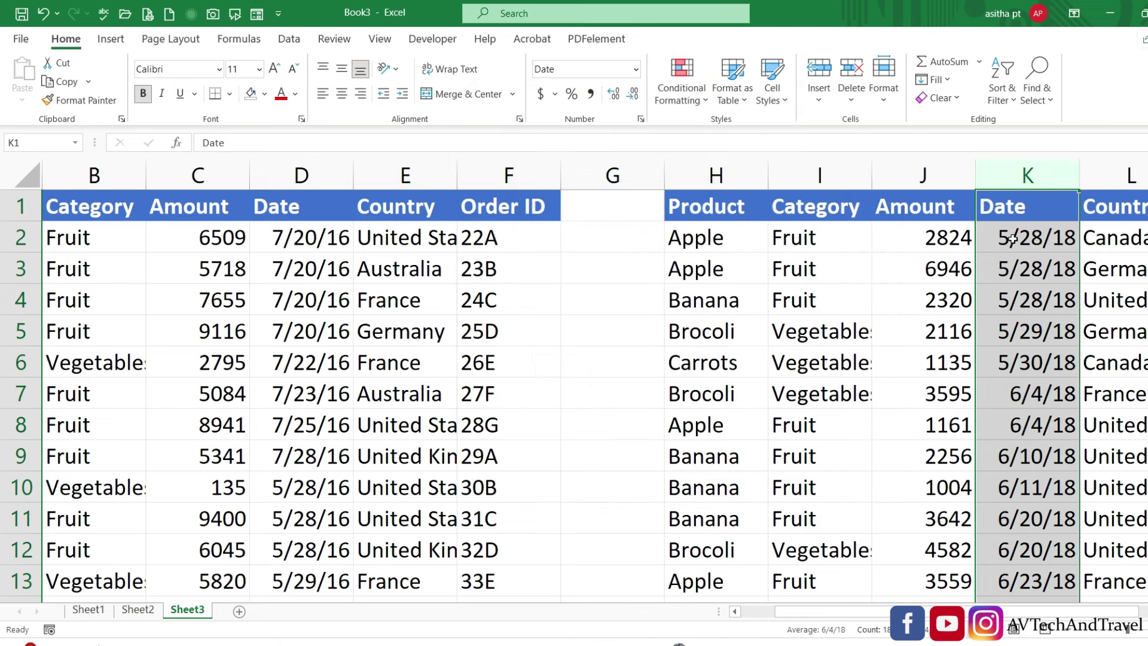
{"action": "left_click", "coordinate": [915, 457]}
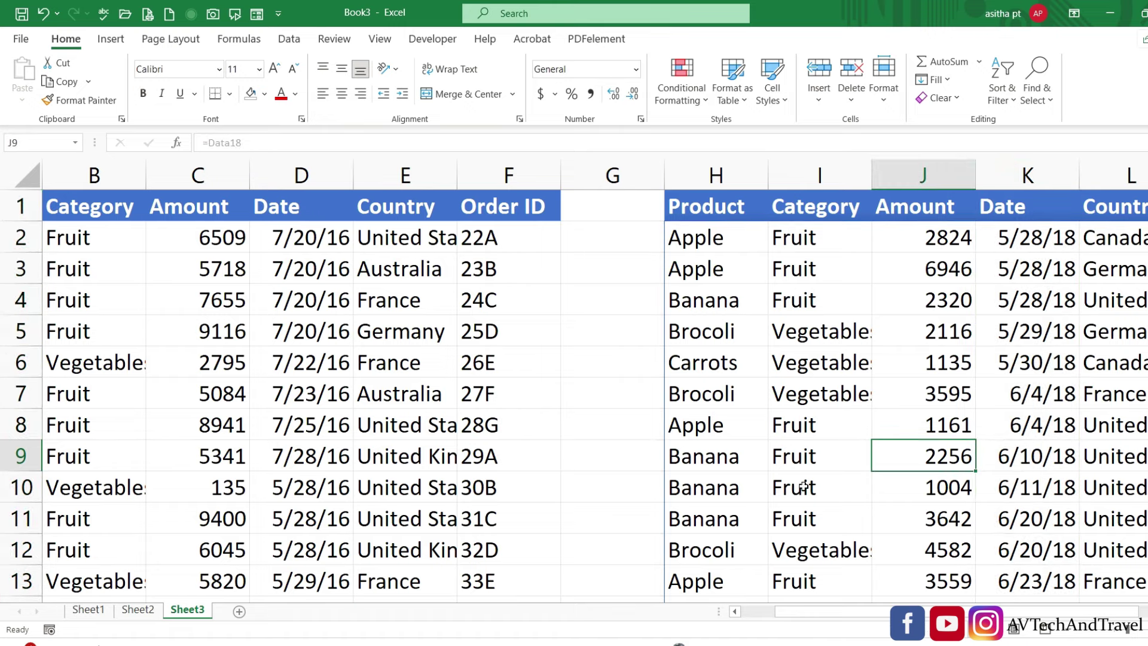
Add an empty row at the end of the sales table on Sheet1.
{"action": "scroll", "coordinate": [804, 486], "scroll_direction": "down", "scroll_amount": 3}
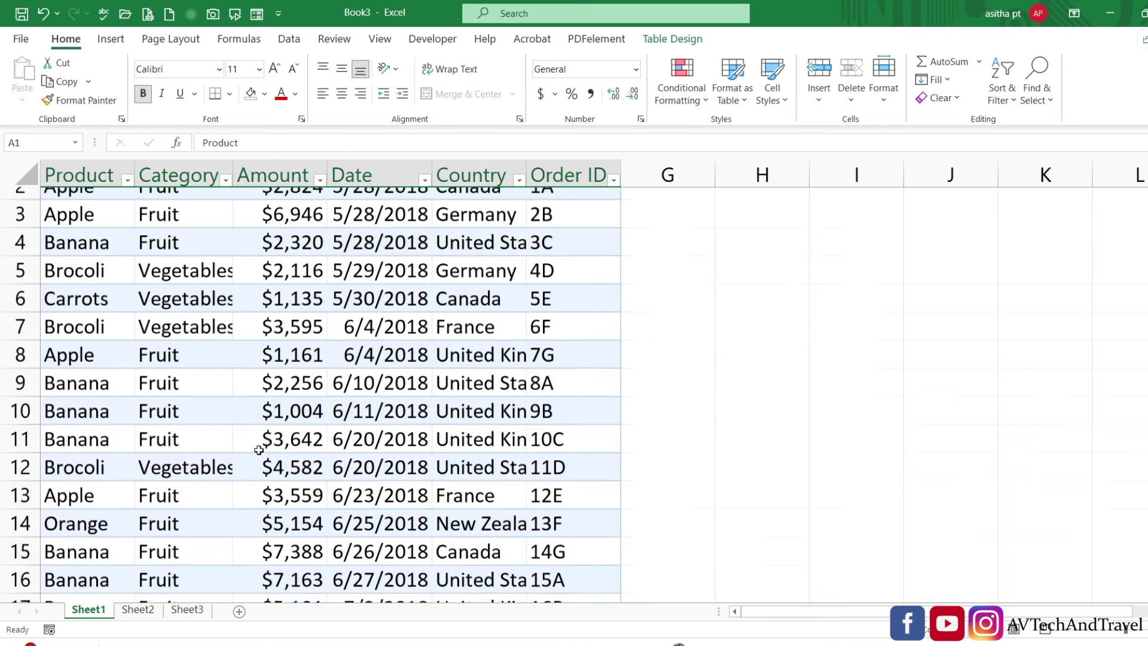
{"action": "scroll", "coordinate": [260, 445], "scroll_direction": "down", "scroll_amount": 3}
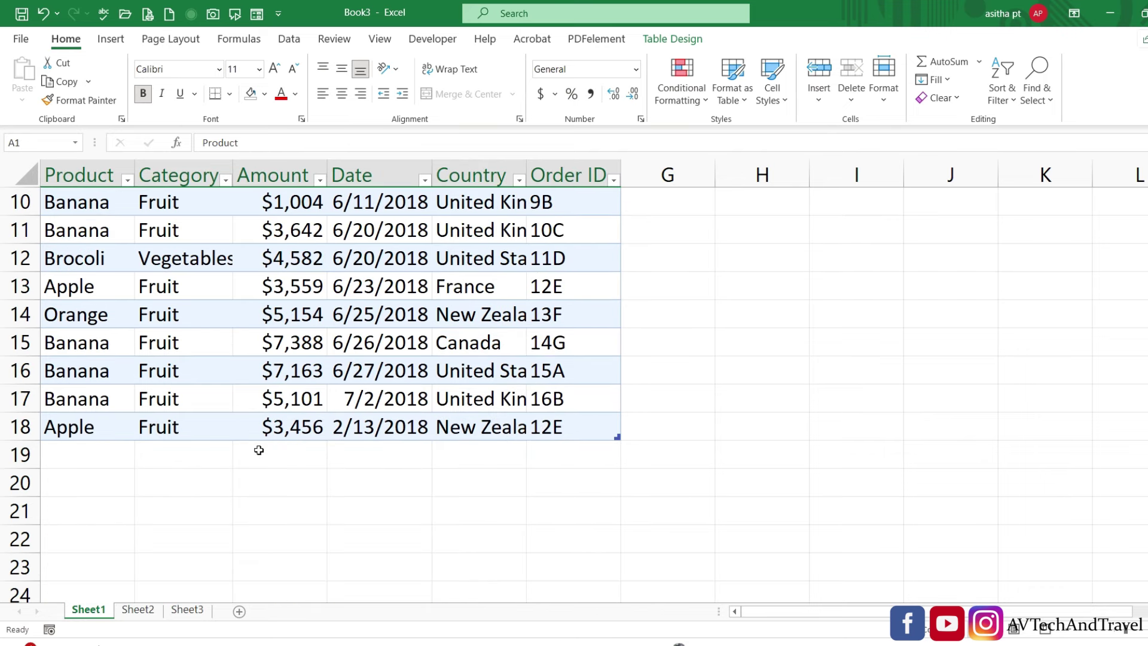
{"action": "left_click", "coordinate": [557, 423]}
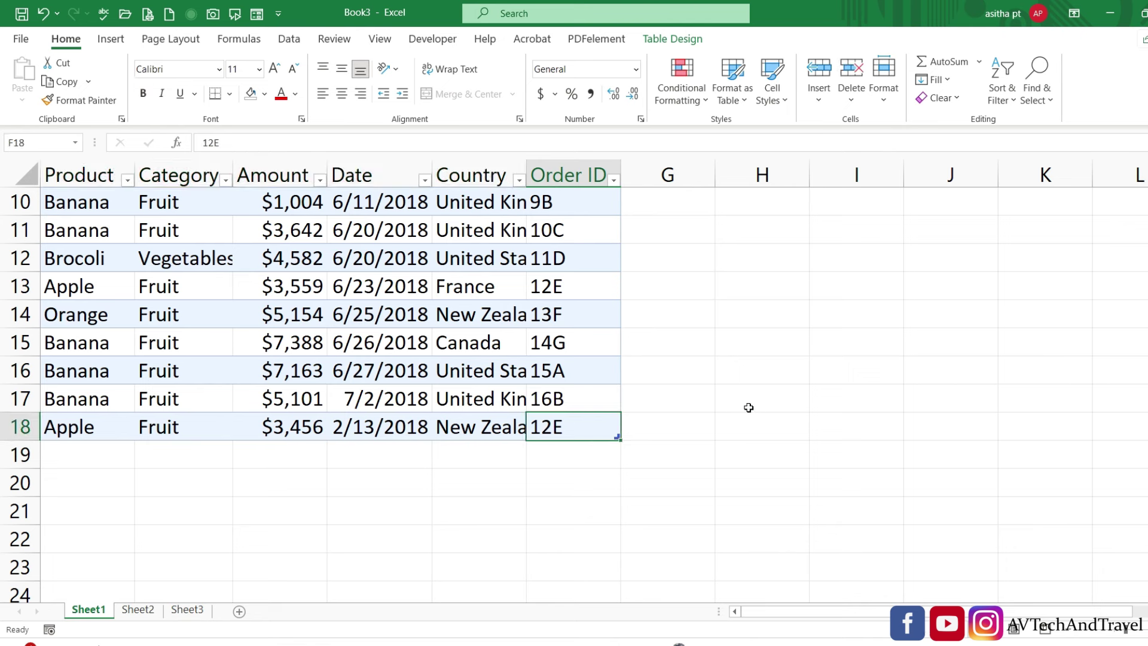
{"action": "key", "text": "Tab"}
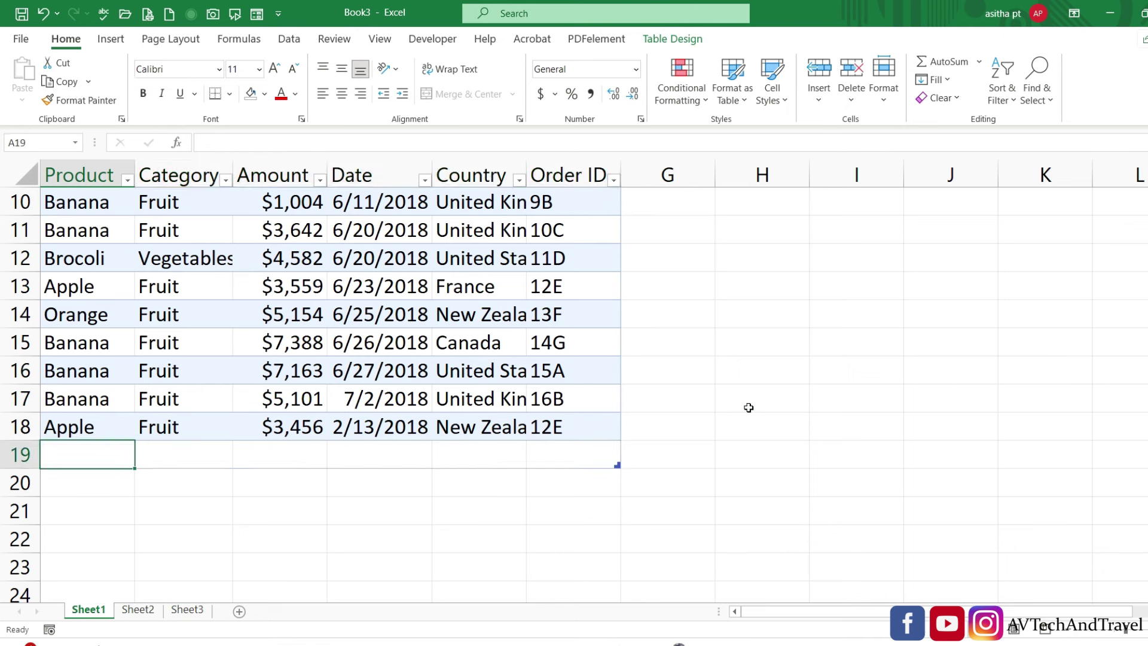
Fill in row 19 of the Sheet1 table with product Banana, category Fruit and amount 1234.
{"action": "type", "text": "B"}
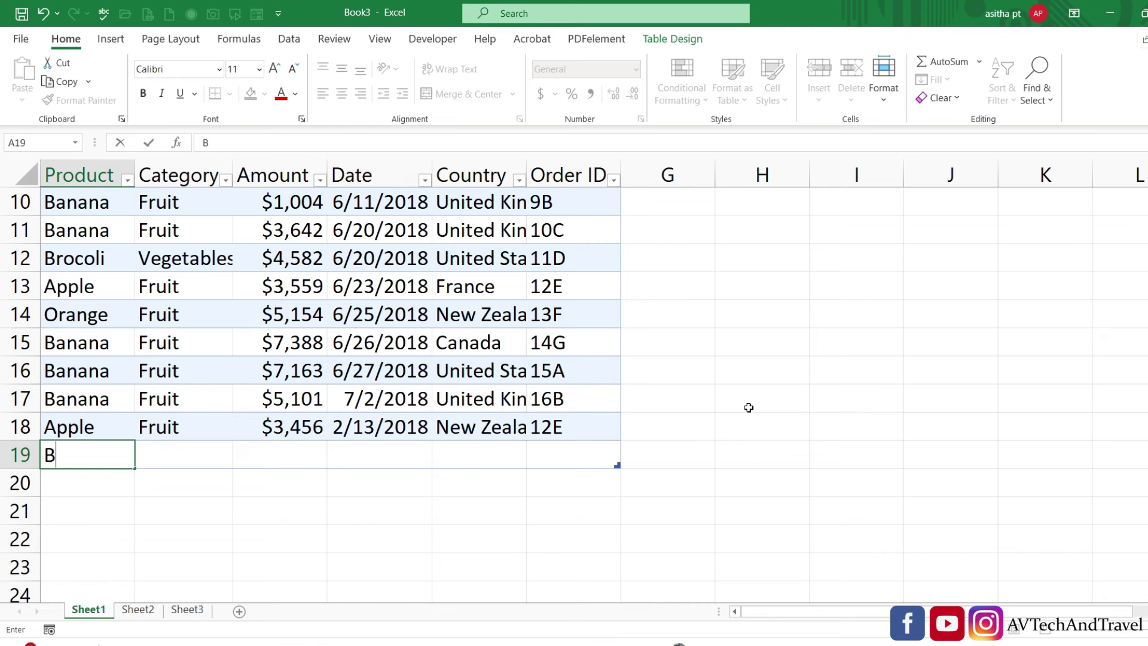
{"action": "type", "text": "anana"}
{"action": "key", "text": "Tab"}
{"action": "type", "text": "fruit"}
{"action": "key", "text": "Tab"}
{"action": "type", "text": "1234"}
{"action": "key", "text": "Tab"}
Complete row 19 with the date 8/23/2018, country Canada and the order ID.
{"action": "type", "text": "2/3"}
{"action": "key", "text": "BackSpace"}
{"action": "key", "text": "BackSpace"}
{"action": "key", "text": "BackSpace"}
{"action": "type", "text": "8/23"}
{"action": "key", "text": "Tab"}
{"action": "type", "text": "Canada"}
{"action": "key", "text": "Tab"}
{"action": "type", "text": "1"}
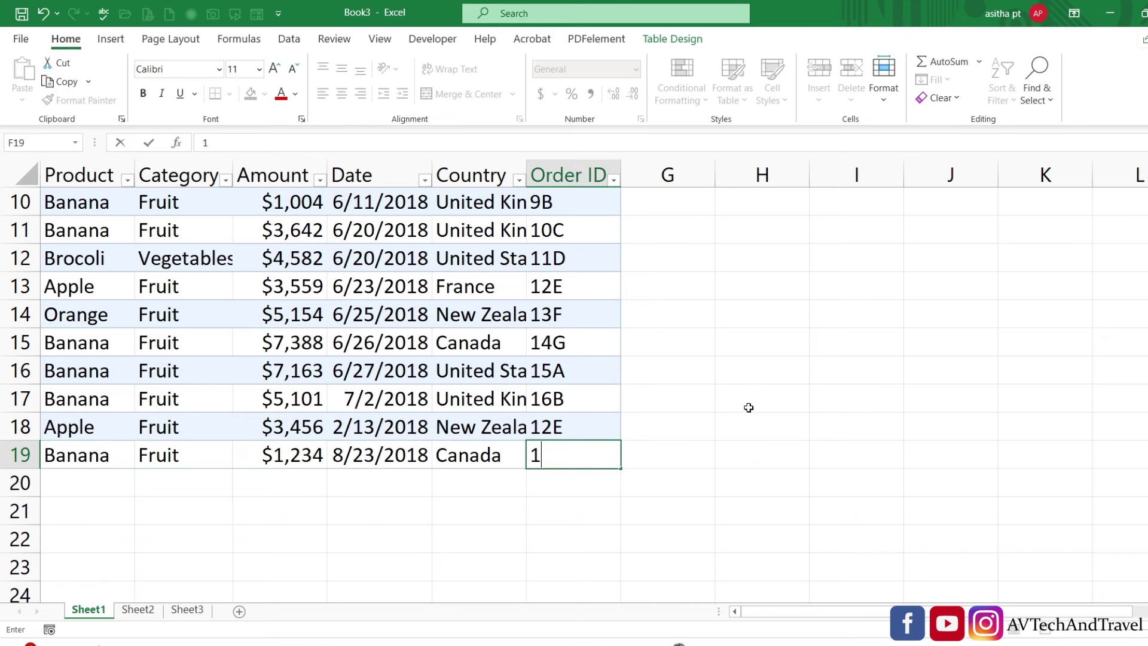
{"action": "type", "text": "3R"}
{"action": "key", "text": "Return"}
Open Sheet3 and examine the last row of the linked 2018 data in columns H to M.
{"action": "left_click", "coordinate": [187, 609]}
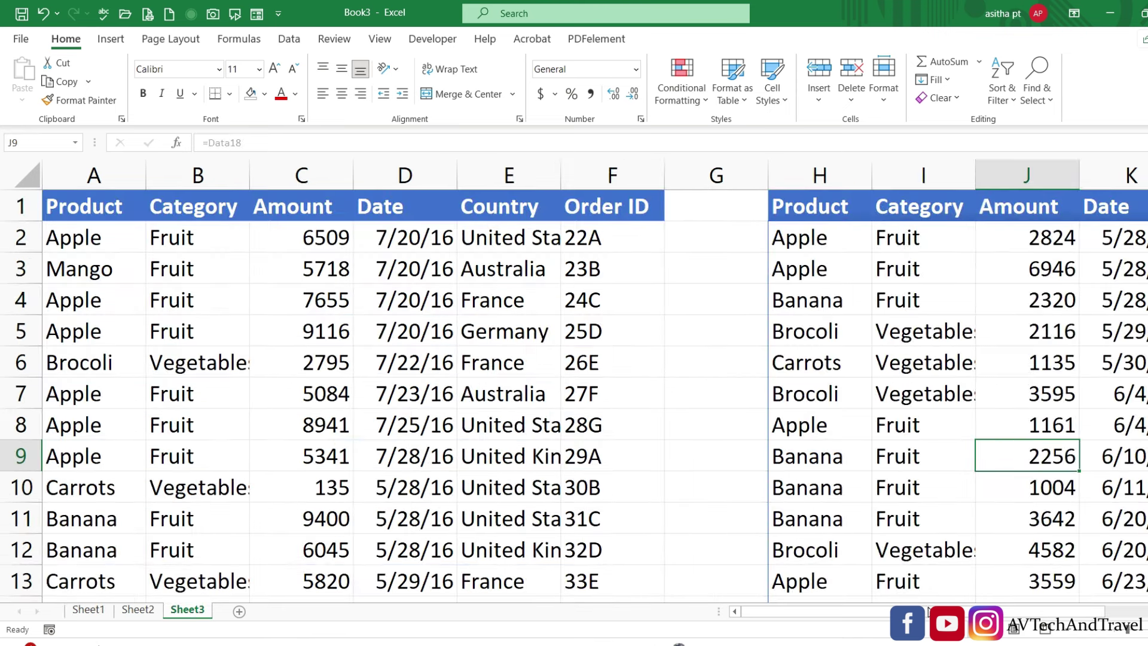
{"action": "scroll", "coordinate": [837, 610], "scroll_direction": "right", "scroll_amount": 2}
{"action": "scroll", "coordinate": [831, 508], "scroll_direction": "down", "scroll_amount": 3}
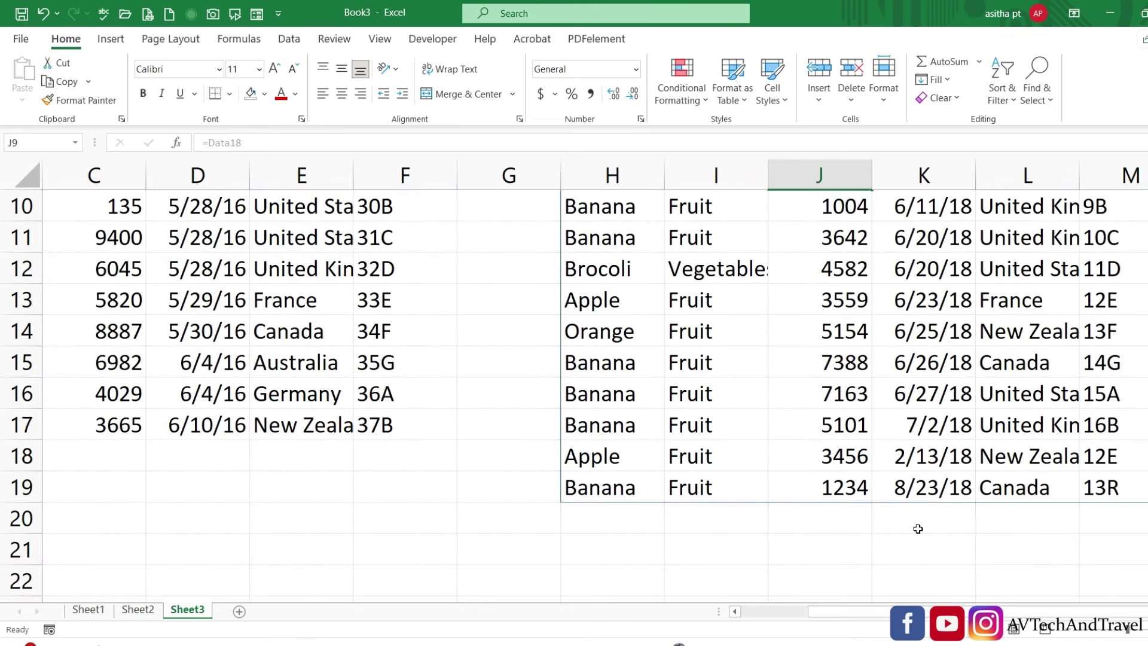
{"action": "left_click", "coordinate": [826, 497]}
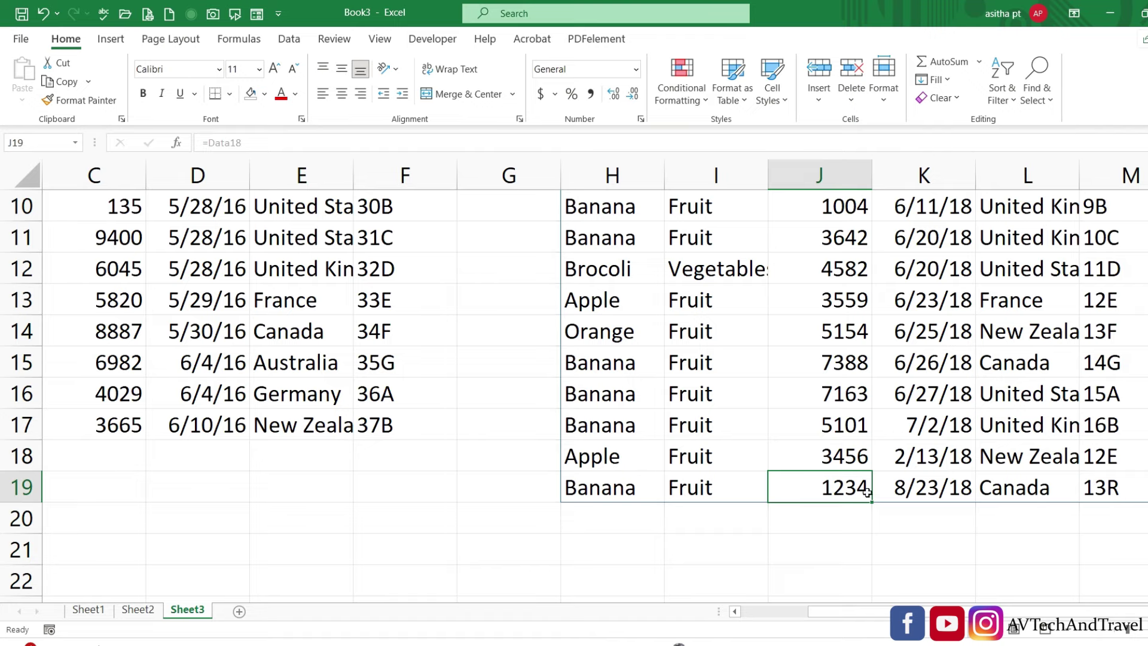
Add row 18 to the Sheet2 table with Carrots, Vegetables, 4567, 3/12/2016, Germany and the order ID, and return to Sheet3.
{"action": "left_click", "coordinate": [138, 609]}
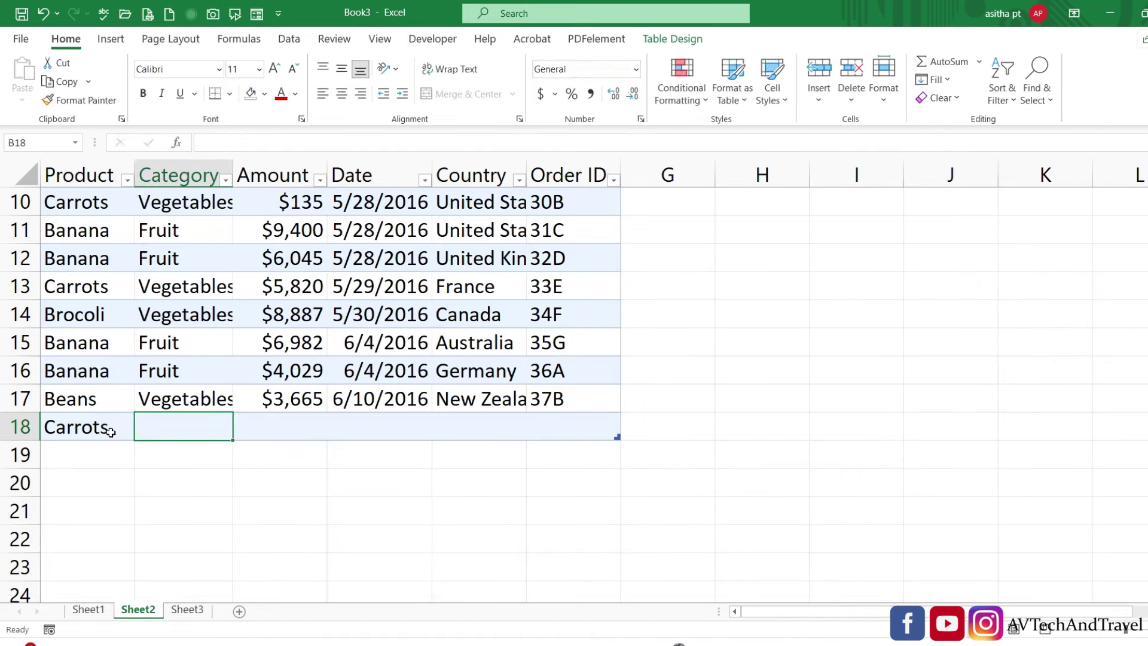
{"action": "type", "text": "Vegetables"}
{"action": "key", "text": "Tab"}
{"action": "type", "text": "4567"}
{"action": "key", "text": "Tab"}
{"action": "type", "text": "3/12/2016"}
{"action": "key", "text": "Tab"}
{"action": "type", "text": "Germany\t12K"}
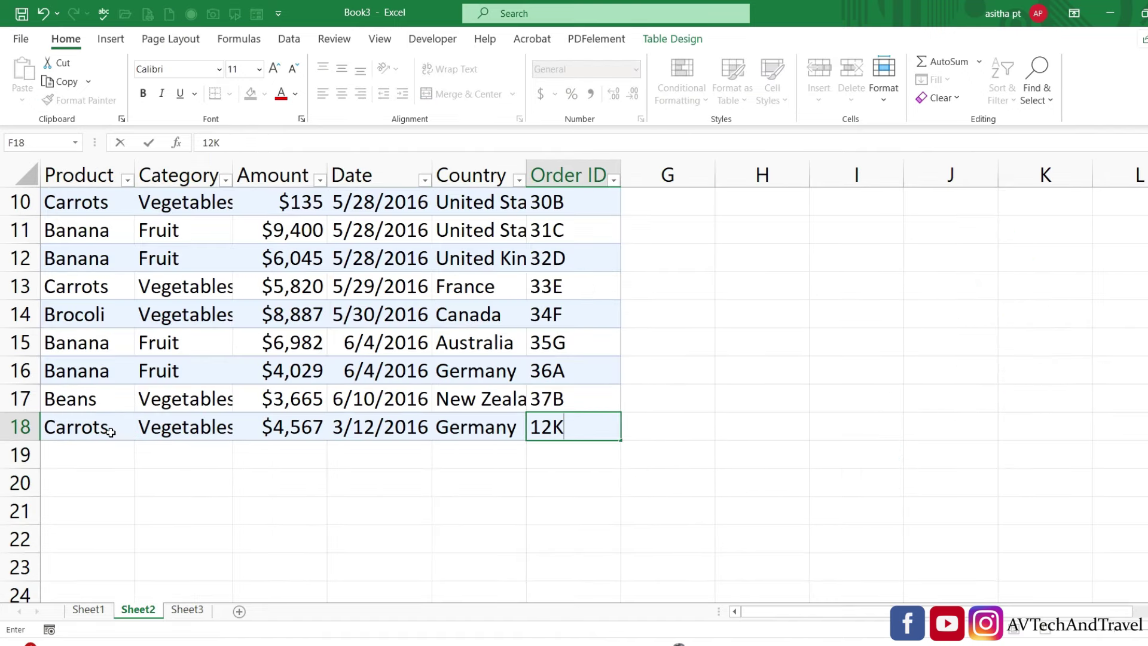
{"action": "key", "text": "Return"}
{"action": "left_click", "coordinate": [190, 609]}
{"action": "left_click", "coordinate": [320, 454]}
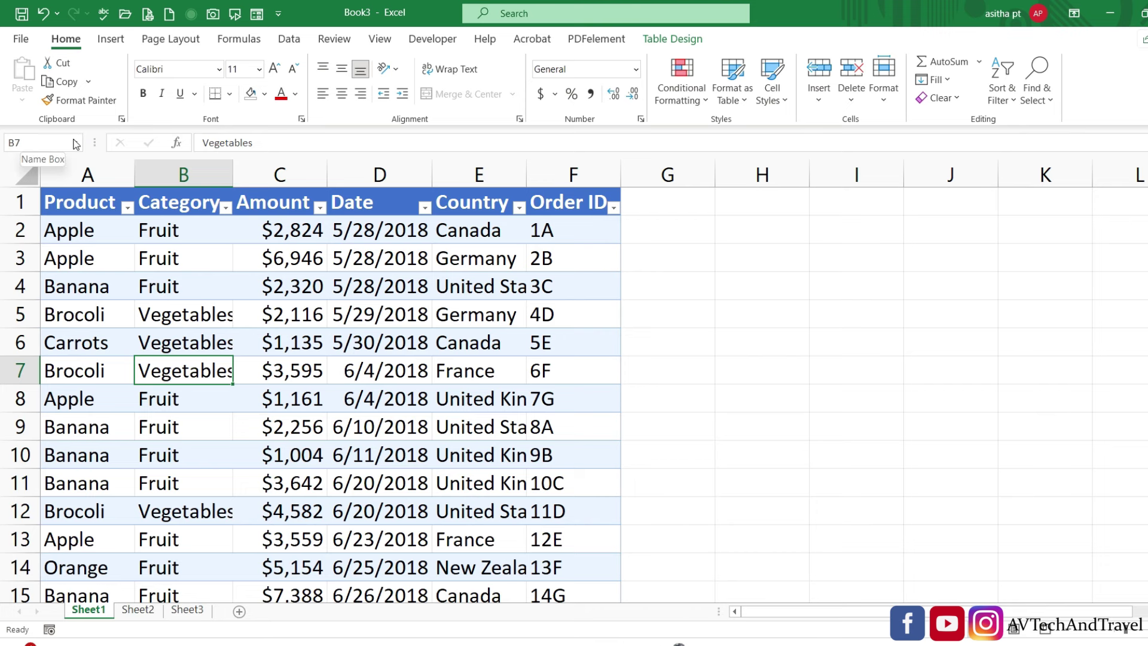
Go from Sheet1 to the Data16 table by its name and view it.
{"action": "left_click", "coordinate": [76, 143]}
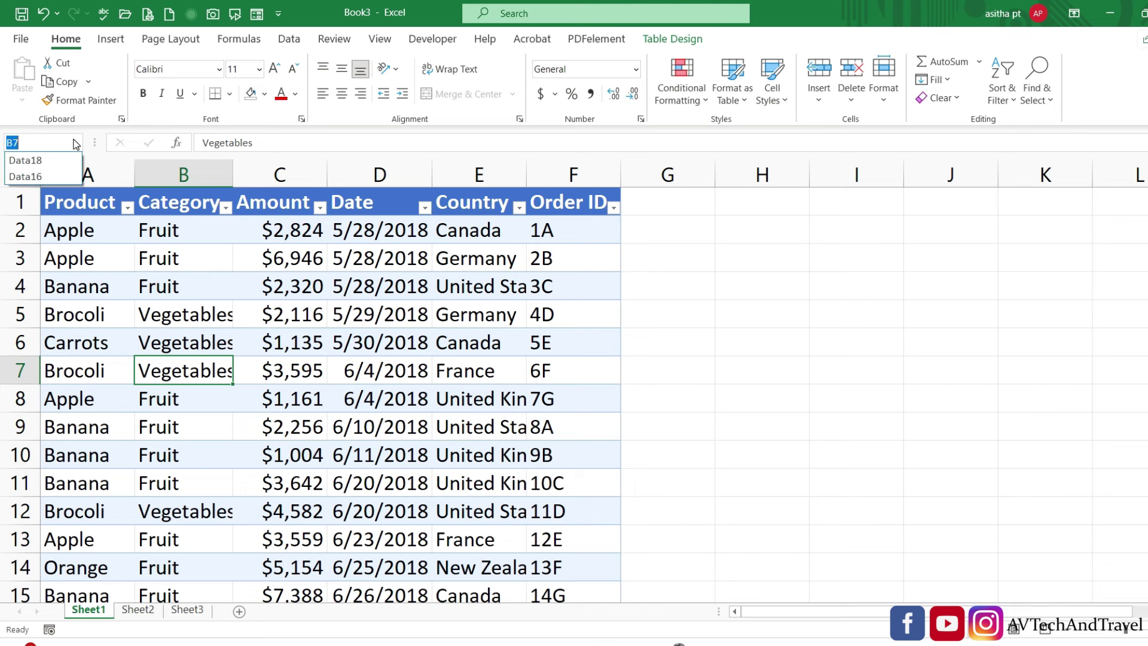
{"action": "left_click", "coordinate": [40, 177]}
{"action": "scroll", "coordinate": [80, 218], "scroll_direction": "up", "scroll_amount": 1}
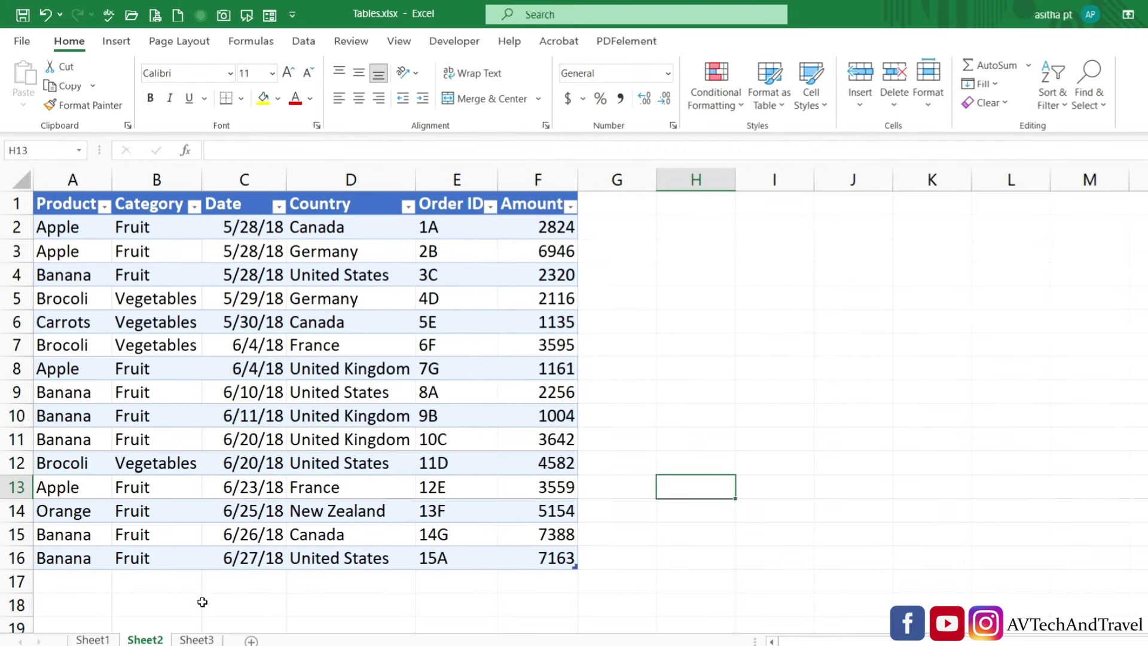
Open Sheet3 and enter =Data16[Country] in B3 to list the countries of the 2016 table.
{"action": "left_click", "coordinate": [195, 640]}
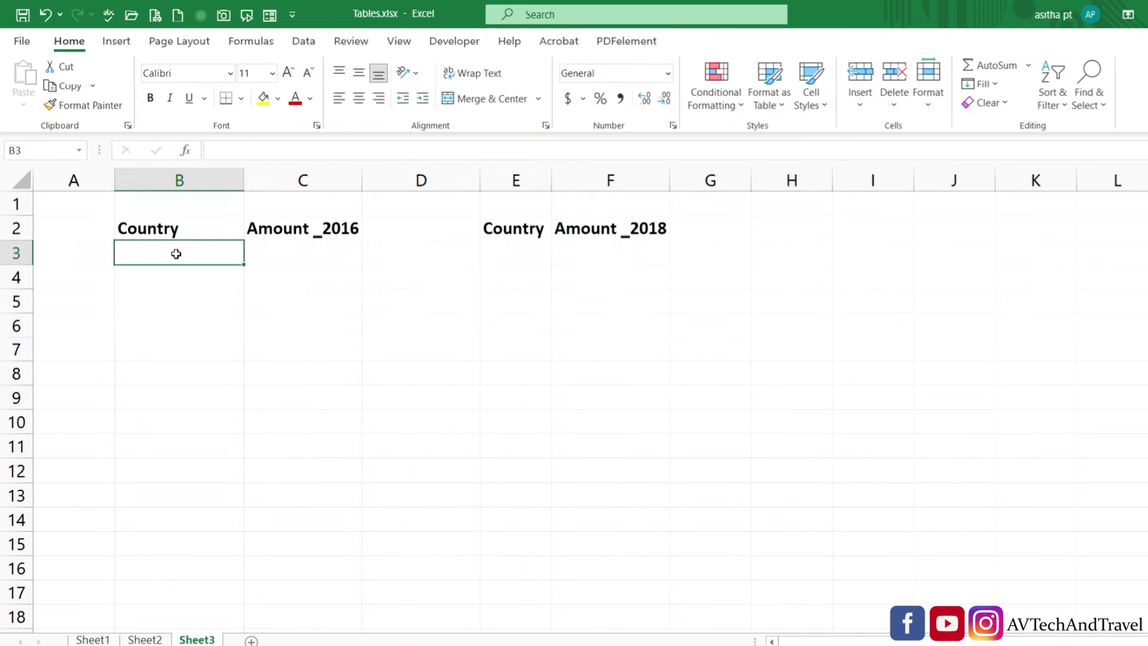
{"action": "double_click", "coordinate": [176, 254]}
{"action": "type", "text": "="}
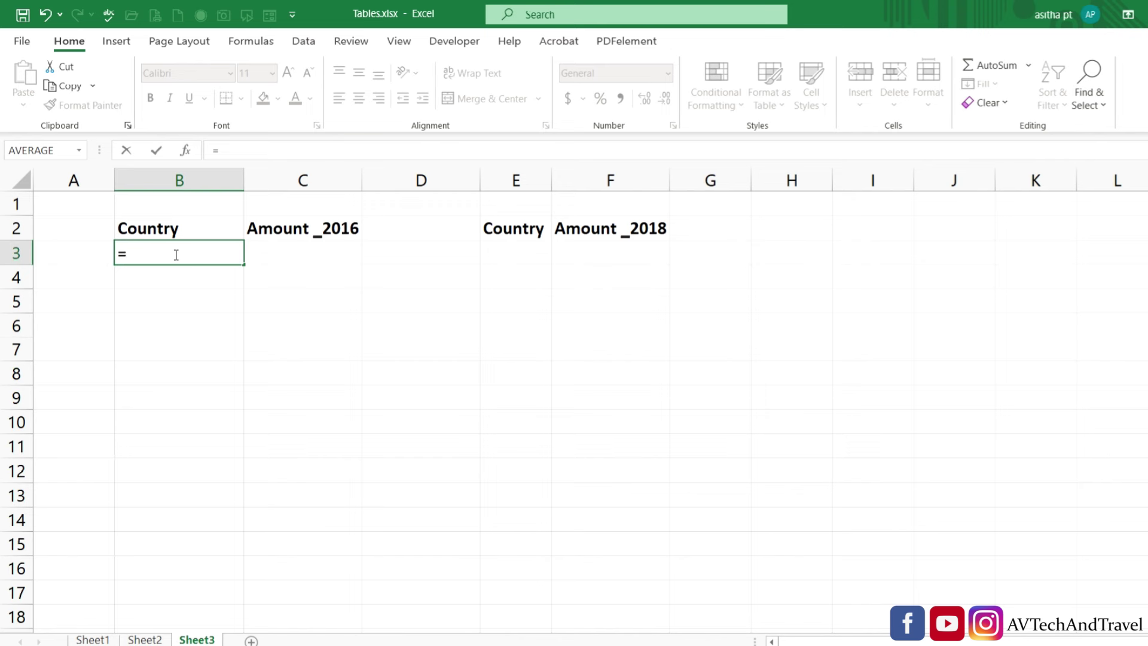
{"action": "type", "text": "data"}
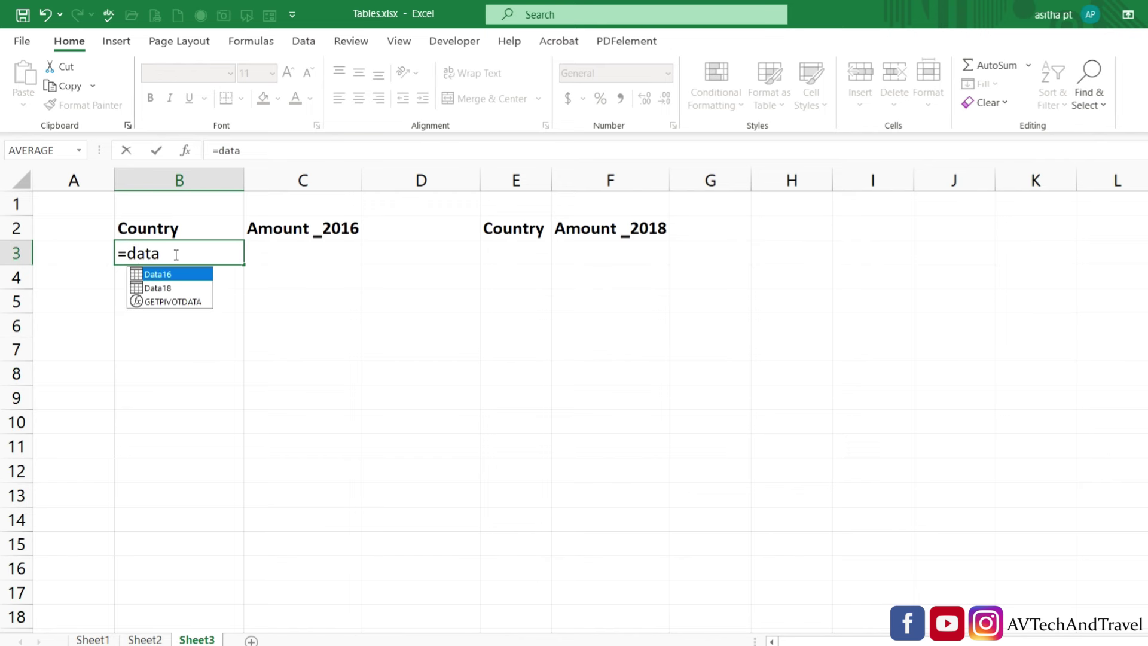
{"action": "key", "text": "Tab"}
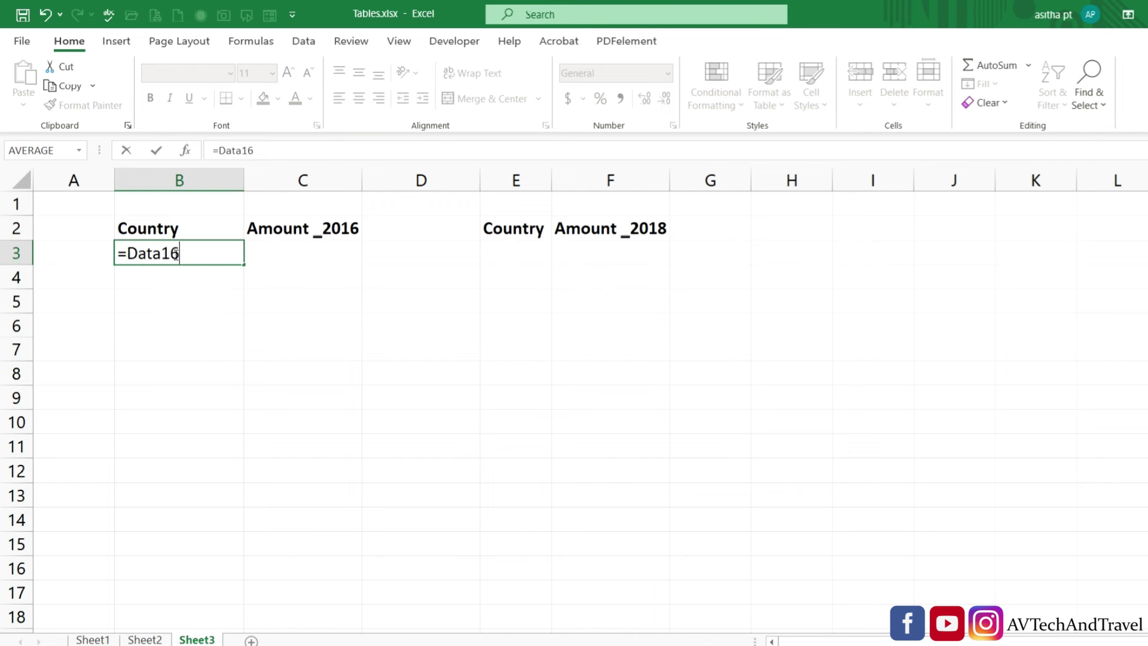
{"action": "type", "text": "["}
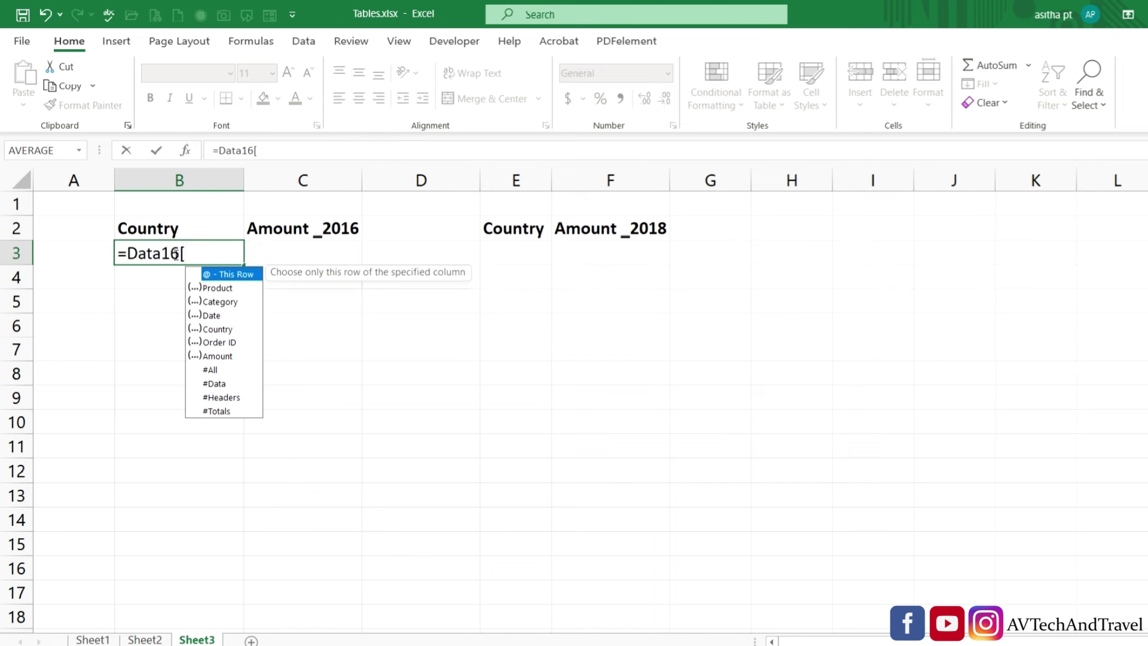
{"action": "key", "text": "Down"}
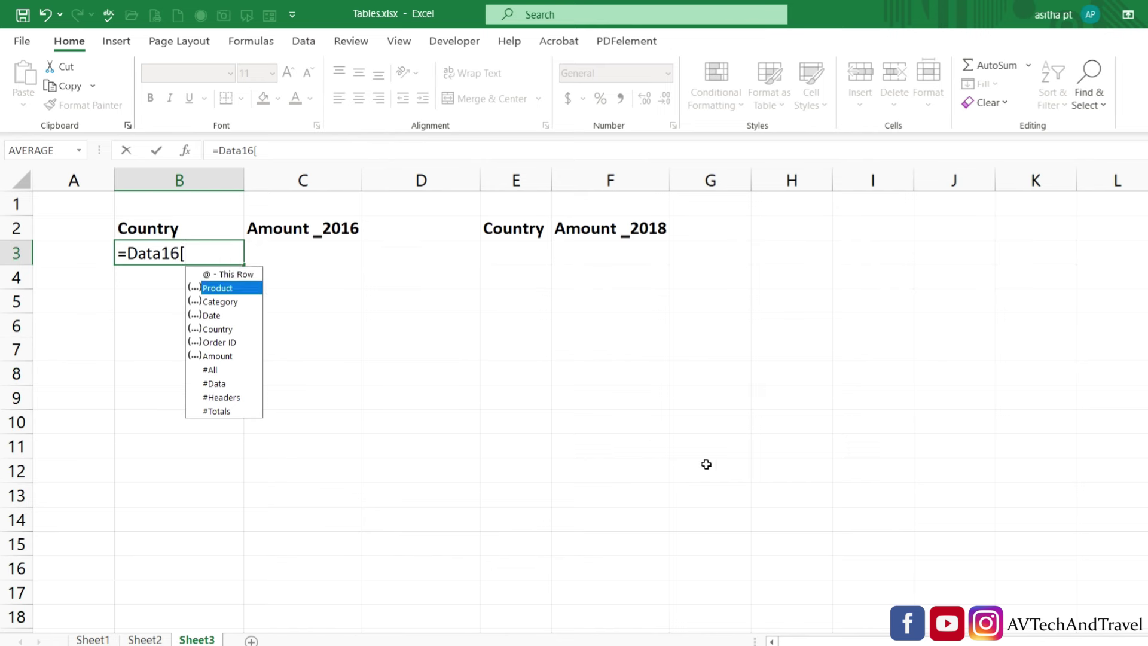
{"action": "key", "text": "Down"}
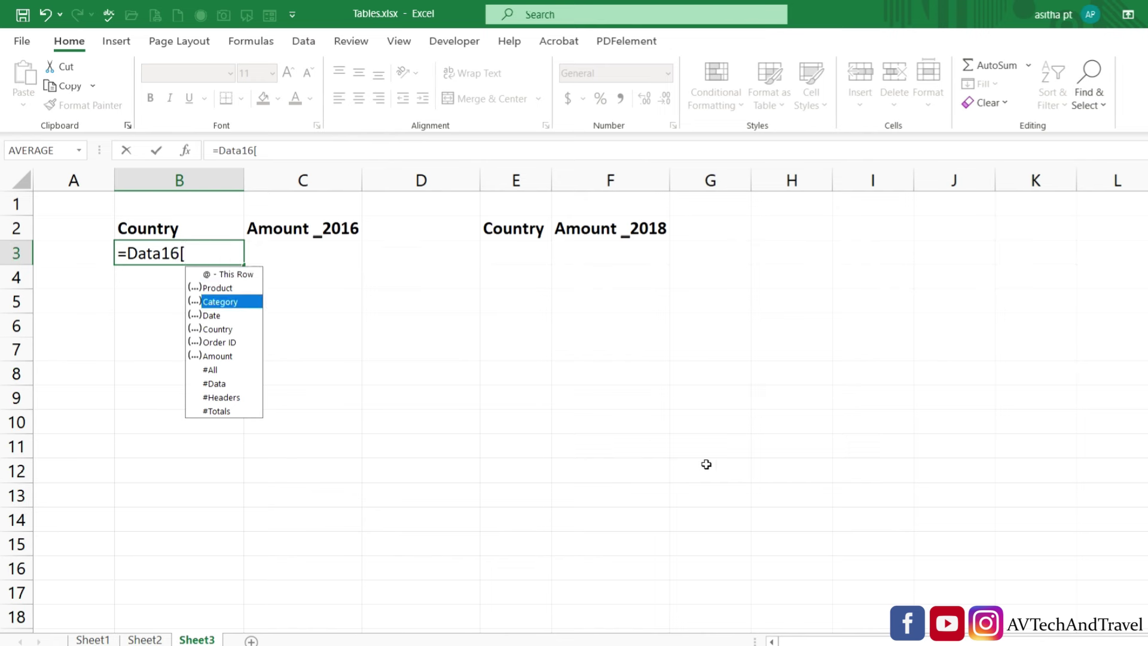
{"action": "key", "text": "Down"}
{"action": "key", "text": "Down"}
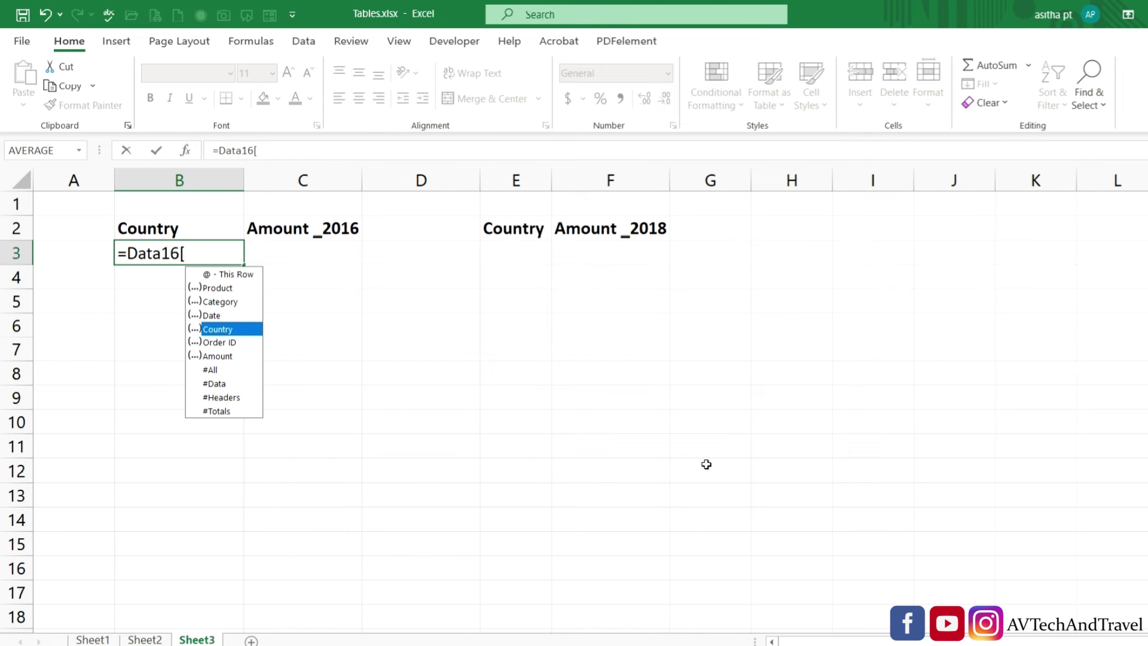
{"action": "key", "text": "Tab"}
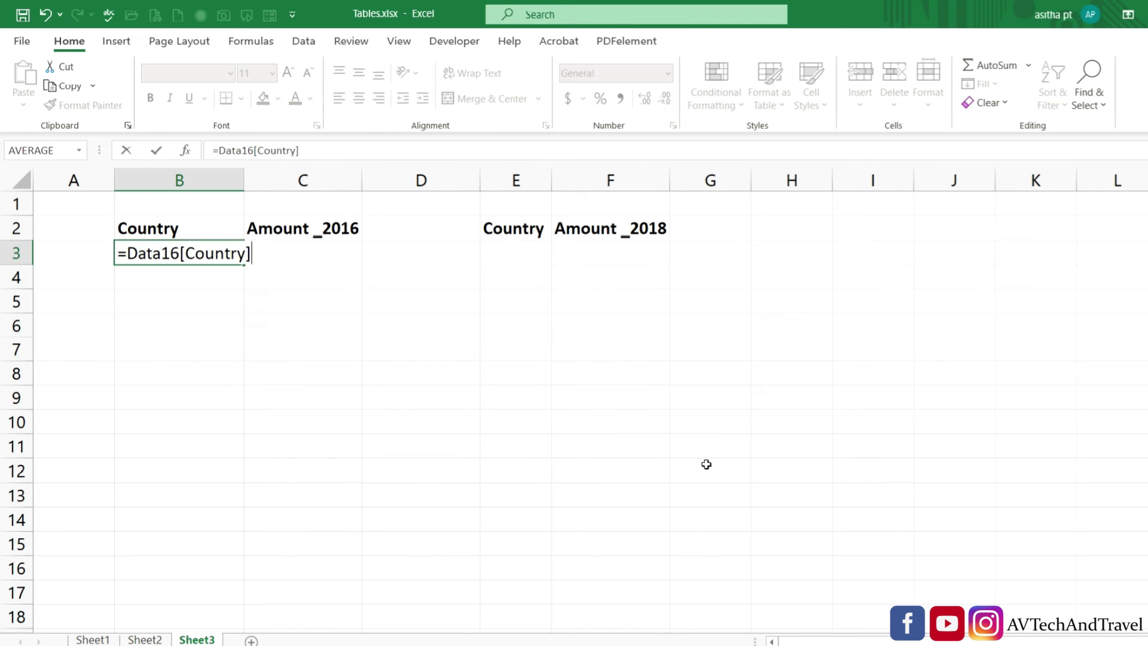
{"action": "key", "text": "Return"}
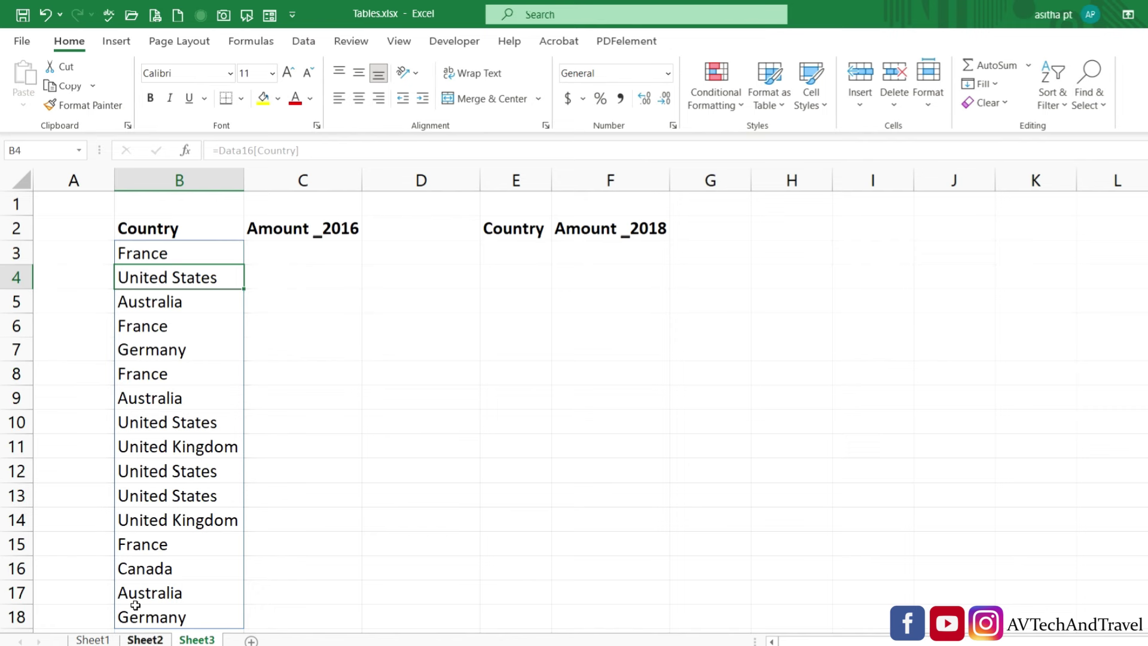
Enter =Data16[Amount] in C3 under the Amount _2016 heading.
{"action": "double_click", "coordinate": [309, 255]}
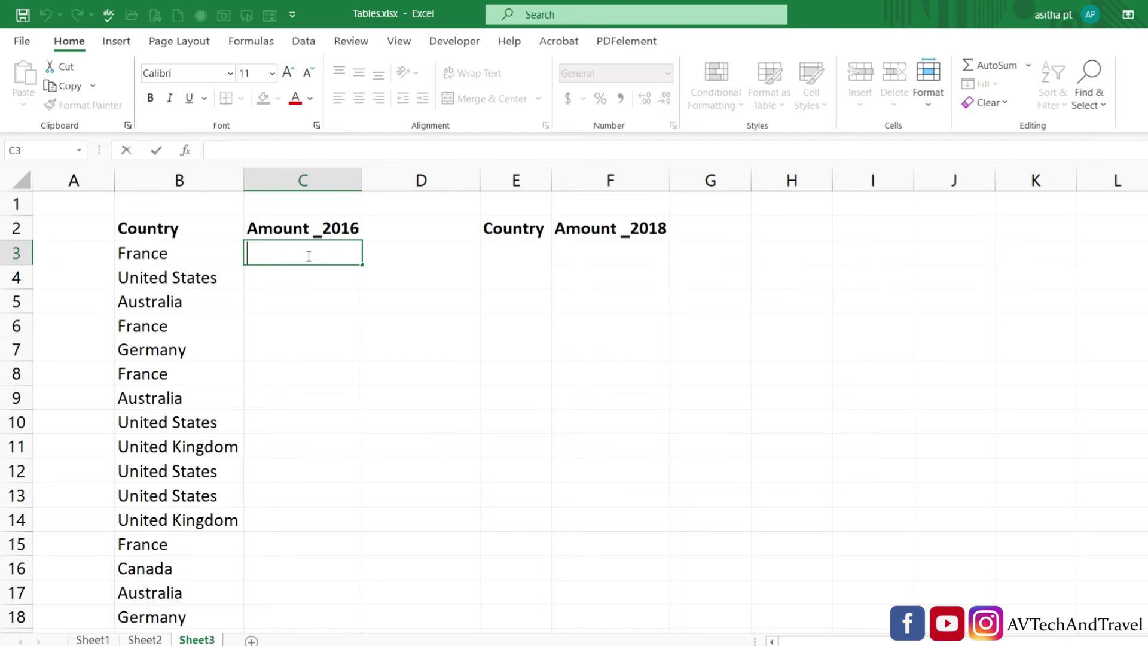
{"action": "type", "text": "=dat"}
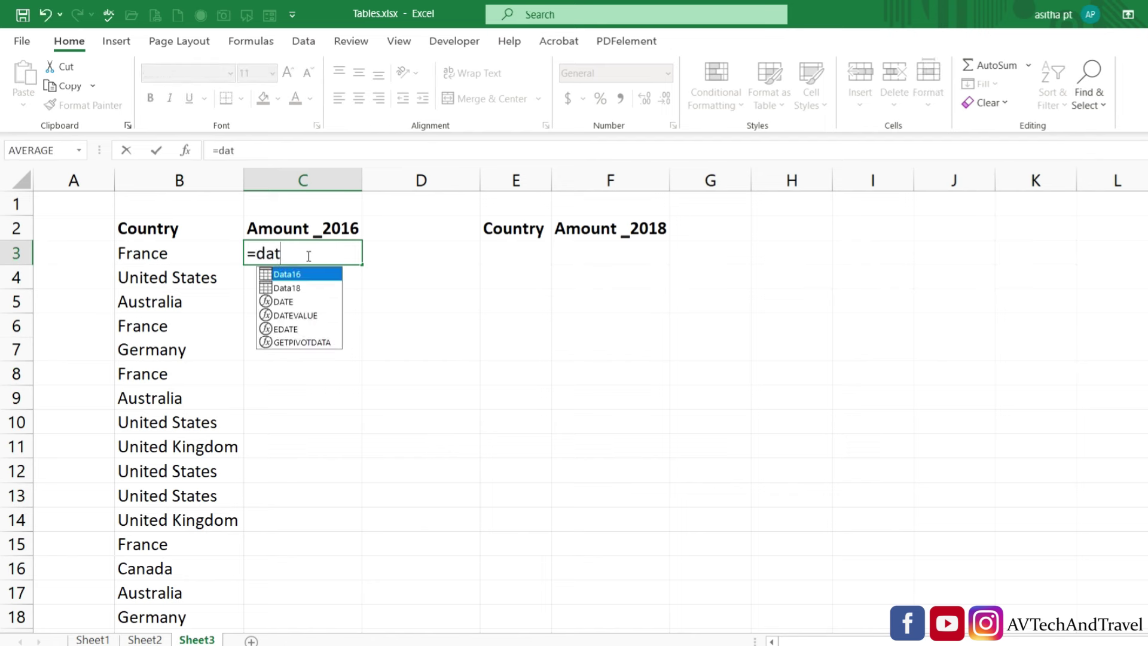
{"action": "key", "text": "Tab"}
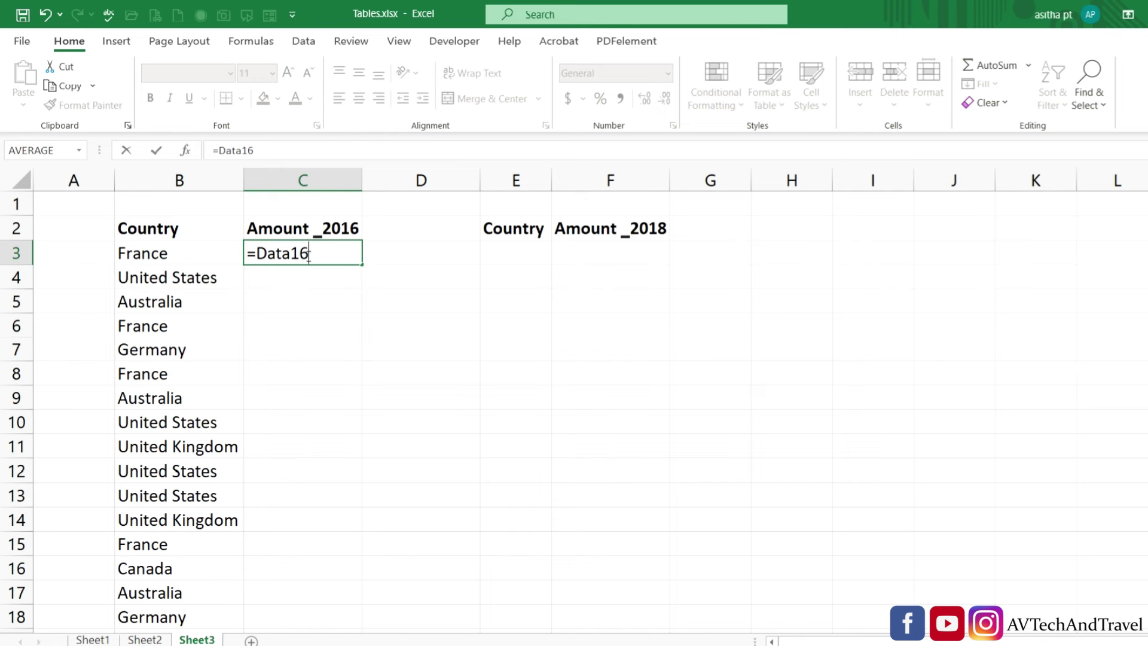
{"action": "type", "text": "["}
{"action": "key", "text": "Down"}
{"action": "key", "text": "Down"}
{"action": "key", "text": "Down"}
{"action": "key", "text": "Down"}
{"action": "key", "text": "Down"}
{"action": "key", "text": "Down"}
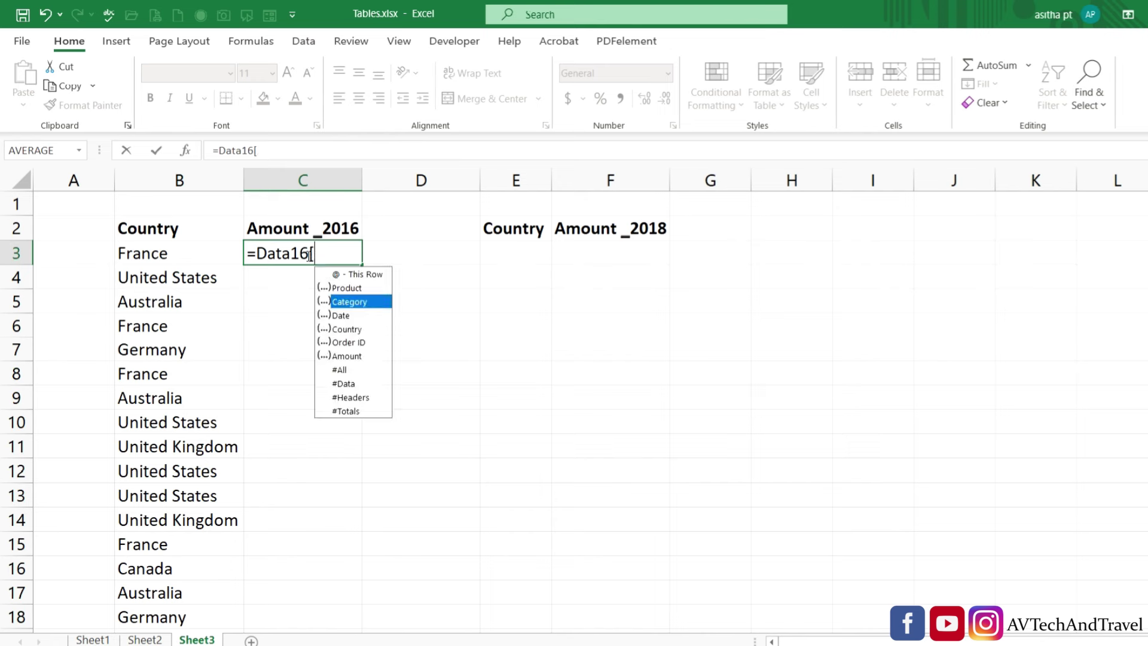
{"action": "key", "text": "Tab"}
{"action": "type", "text": "]"}
{"action": "key", "text": "Return"}
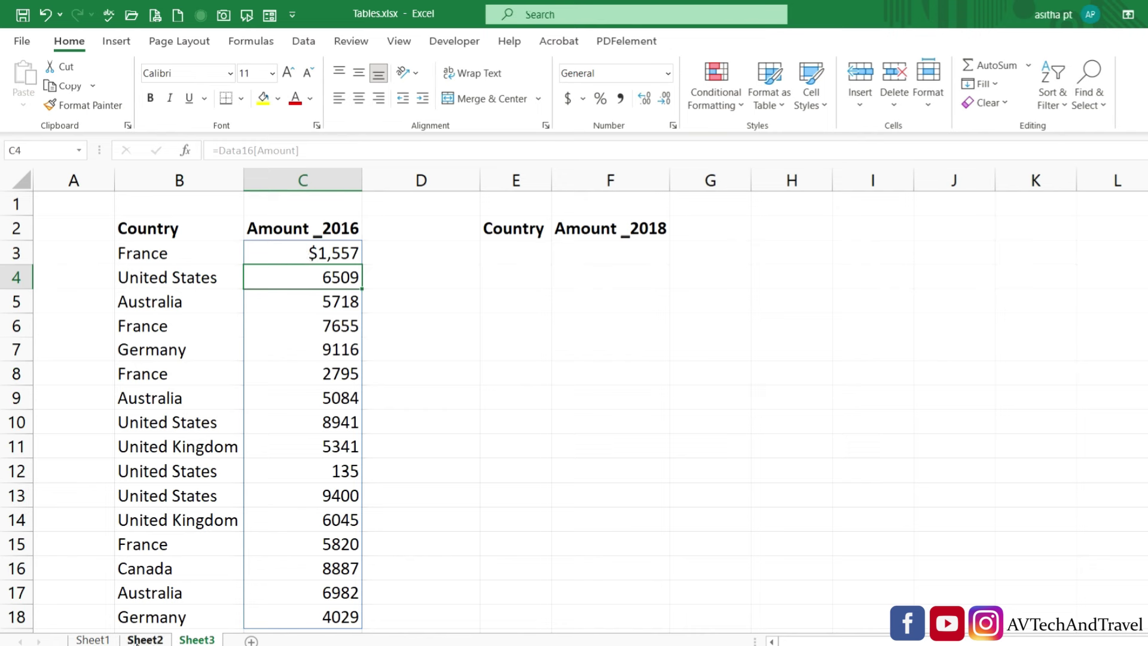
Format the 2016 amounts in C3:C18 as Accounting dollar values with no decimal places.
{"action": "left_click_drag", "start_coordinate": [302, 253], "coordinate": [305, 617]}
{"action": "left_click", "coordinate": [568, 99]}
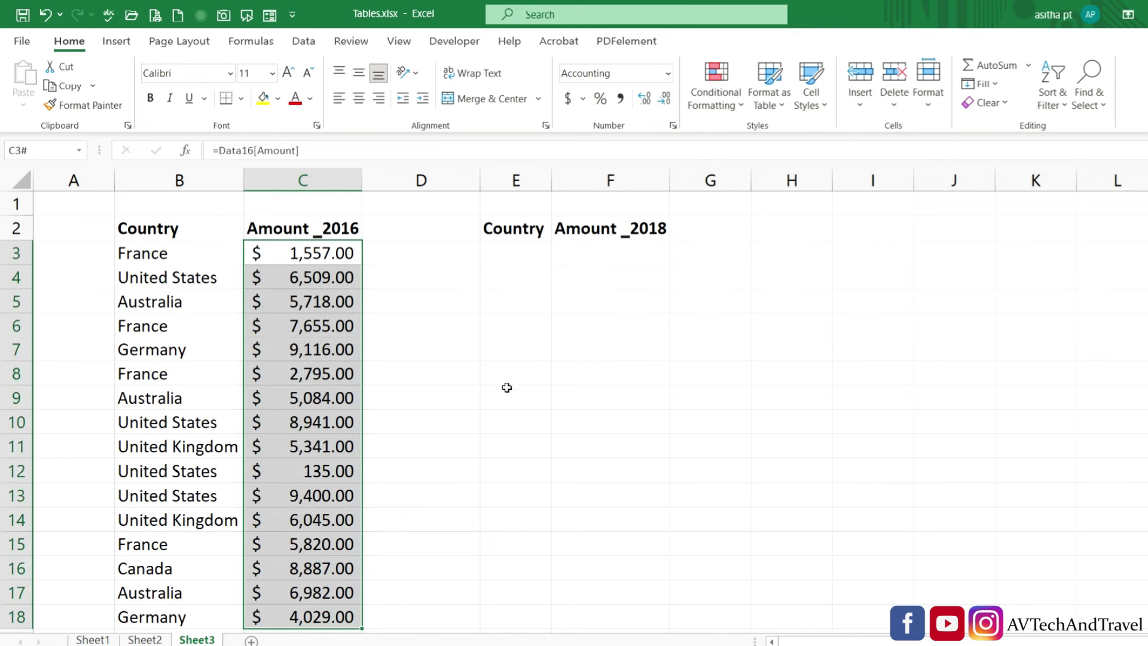
{"action": "left_click", "coordinate": [646, 100]}
{"action": "left_click", "coordinate": [646, 100]}
Enter =Data18[Country] in E3 to list the countries of the 2018 table.
{"action": "left_click", "coordinate": [537, 258]}
{"action": "type", "text": "=dat"}
{"action": "key", "text": "Tab"}
{"action": "type", "text": "[cou"}
{"action": "key", "text": "Tab"}
{"action": "type", "text": "]"}
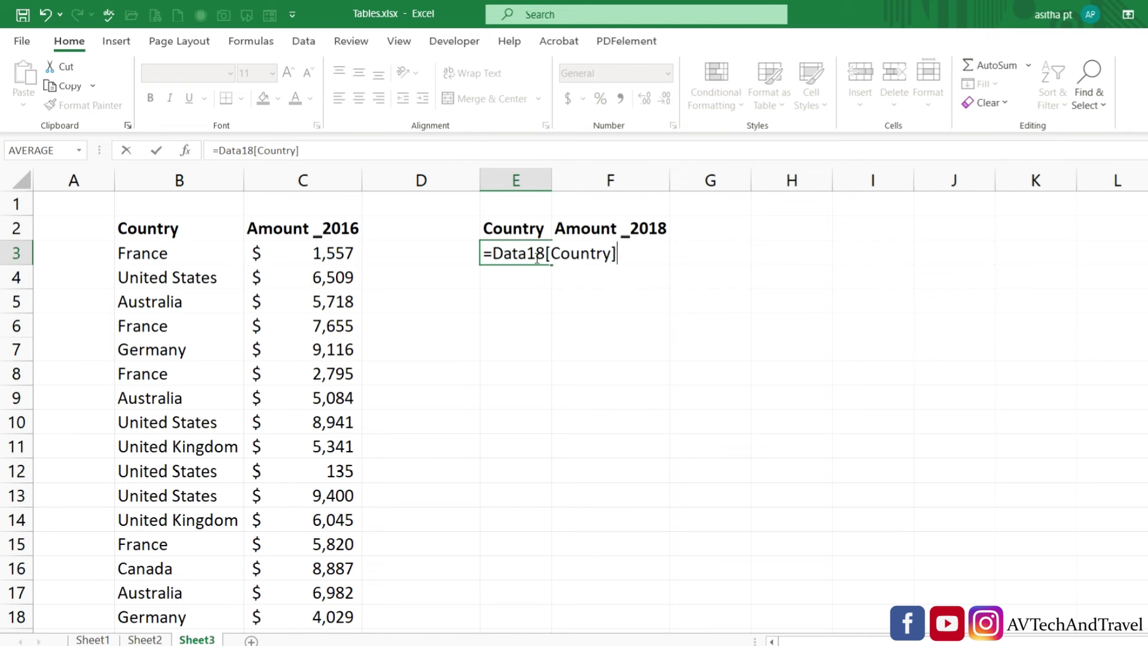
{"action": "key", "text": "Return"}
Enter =Data18[Amount] in F3 and format the resulting 2018 amounts as dollar values without decimals.
{"action": "left_click", "coordinate": [649, 251]}
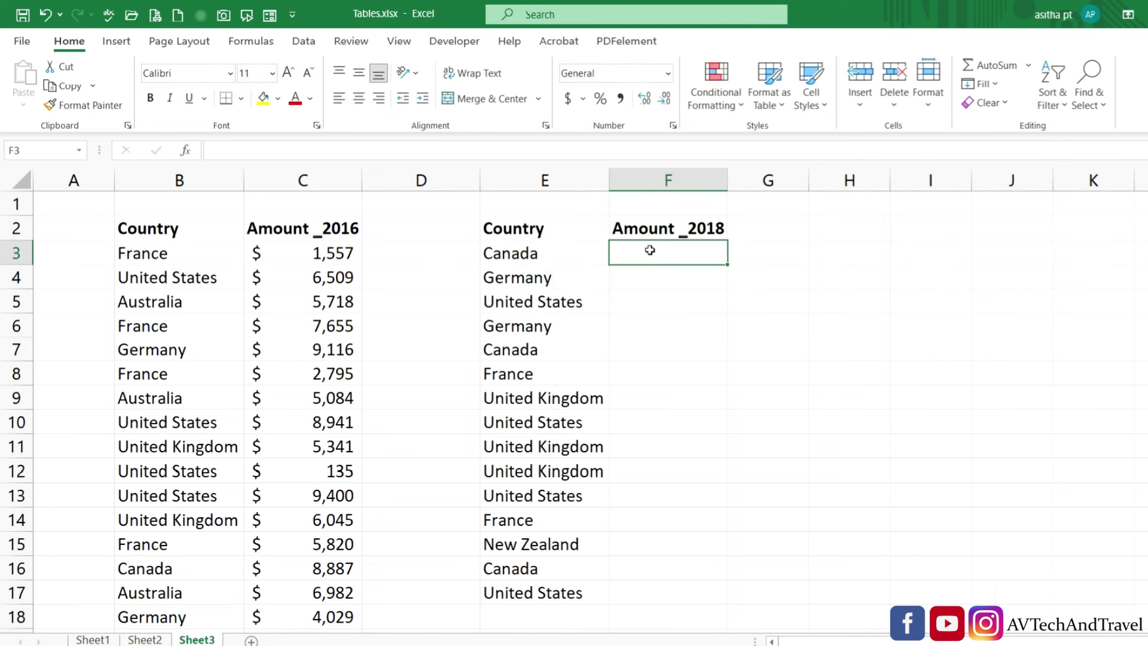
{"action": "double_click", "coordinate": [654, 253]}
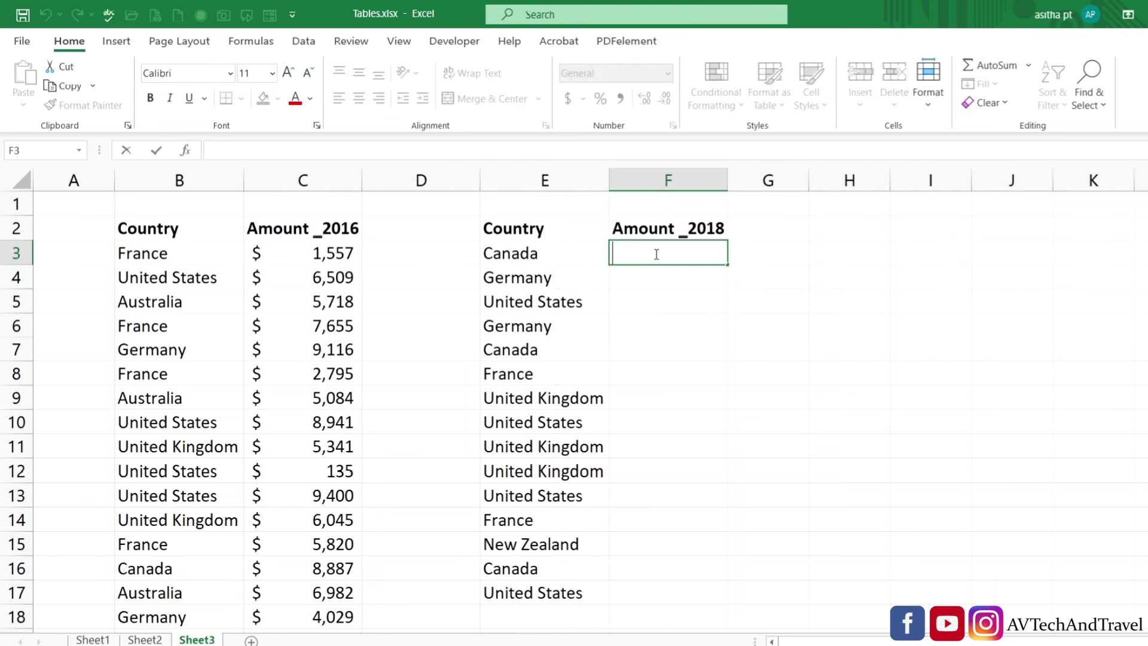
{"action": "type", "text": "=dat"}
{"action": "key", "text": "Down"}
{"action": "key", "text": "Tab"}
{"action": "type", "text": "["}
{"action": "key", "text": "Down"}
{"action": "key", "text": "Down"}
{"action": "key", "text": "Down"}
{"action": "key", "text": "Down"}
{"action": "key", "text": "Down"}
{"action": "key", "text": "Down"}
{"action": "key", "text": "Tab"}
{"action": "type", "text": "]"}
{"action": "key", "text": "Return"}
{"action": "left_click_drag", "start_coordinate": [663, 257], "coordinate": [686, 584]}
{"action": "key", "text": "ctrl+shift+4"}
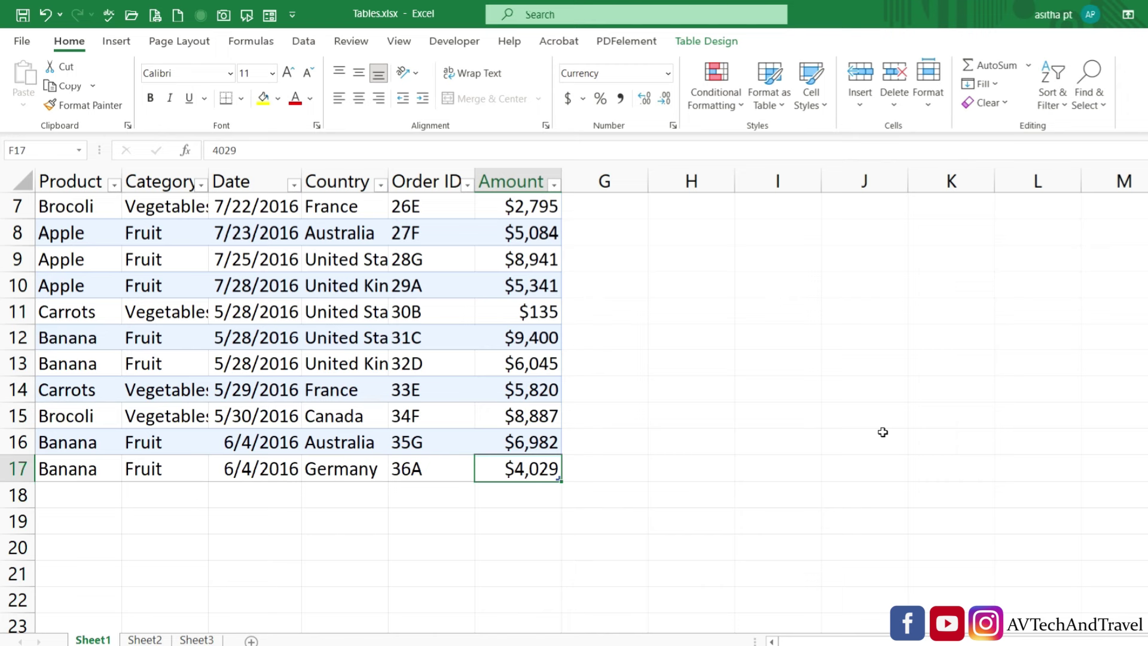
Add row 18 to the Sheet1 table with Apple, Fruit, 5/4/16, Germany, the order ID and amount 2356, and check the linked columns on Sheet3.
{"action": "key", "text": "Tab"}
{"action": "type", "text": "Apple"}
{"action": "key", "text": "Tab"}
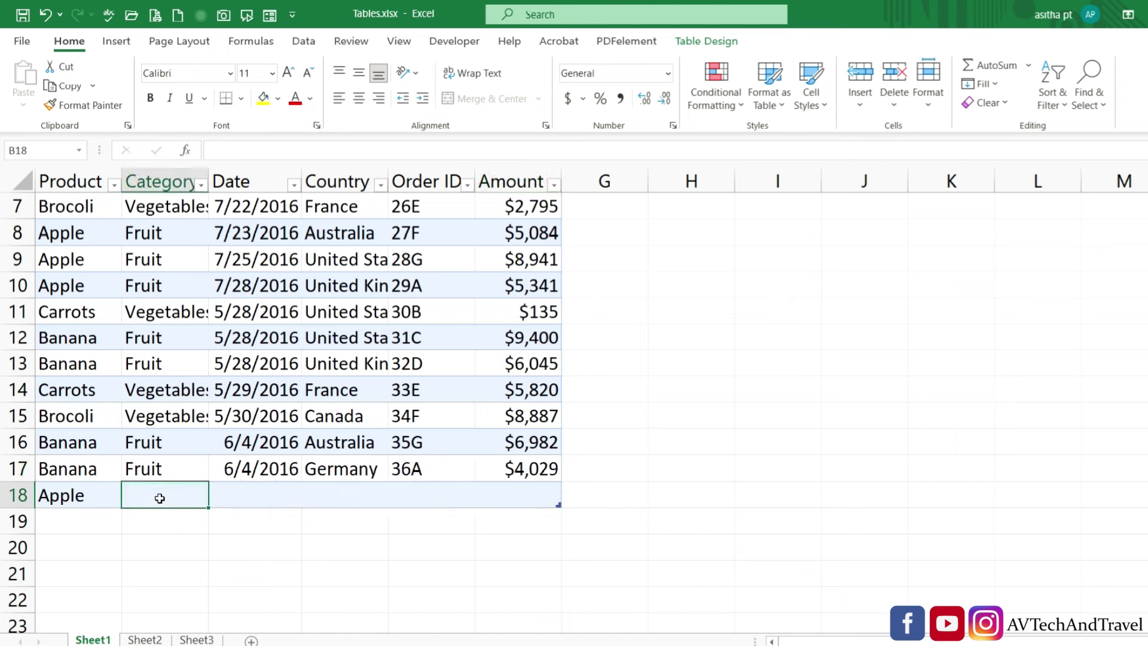
{"action": "type", "text": "Fruit"}
{"action": "key", "text": "Tab"}
{"action": "type", "text": "5/4/16"}
{"action": "key", "text": "Tab"}
{"action": "type", "text": "Germany23E"}
{"action": "key", "text": "Tab"}
{"action": "type", "text": "2356"}
{"action": "key", "text": "Return"}
{"action": "left_click", "coordinate": [197, 639]}
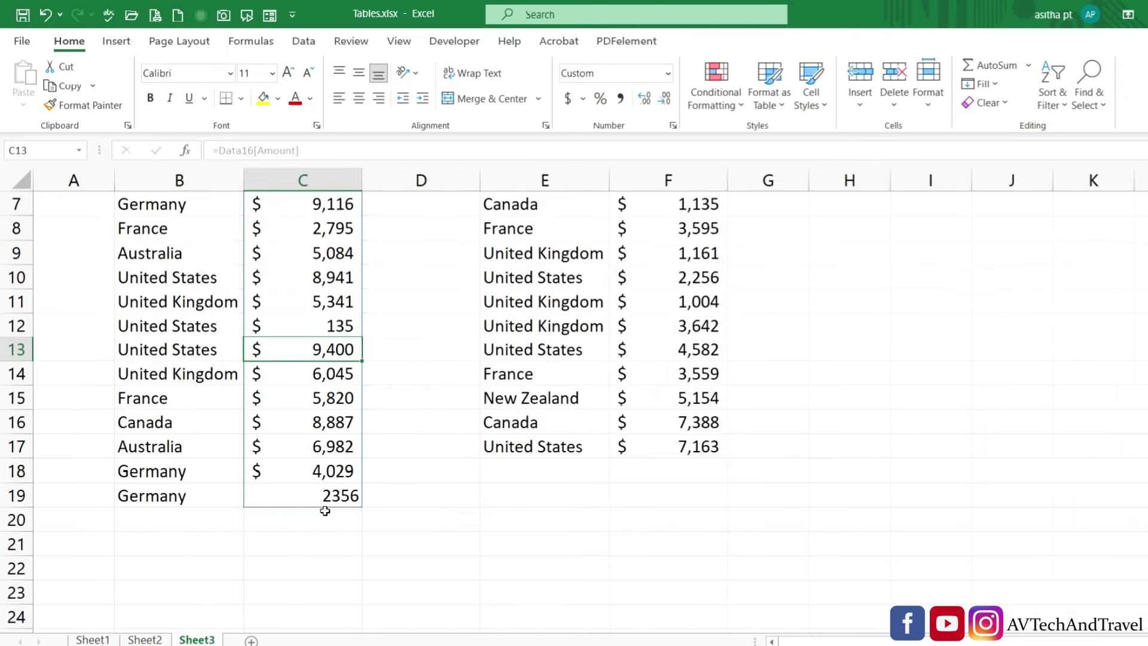
{"action": "left_click", "coordinate": [348, 511]}
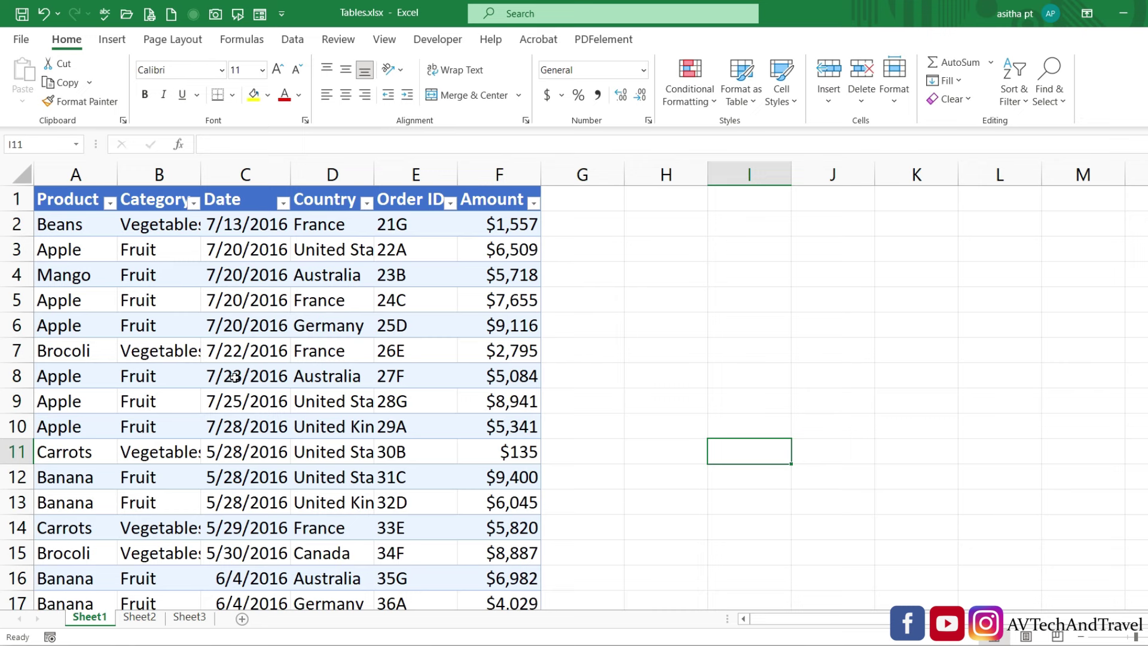
Insert slicers for Product and Amount on the Data16 table in Sheet1.
{"action": "left_click", "coordinate": [233, 376]}
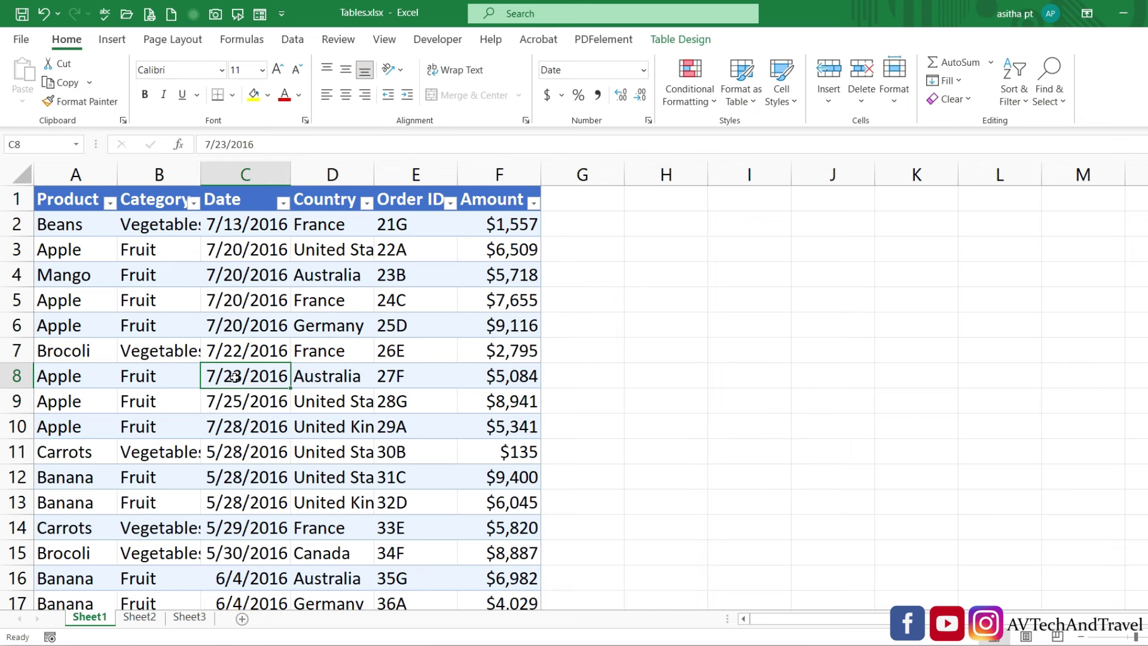
{"action": "left_click", "coordinate": [676, 41]}
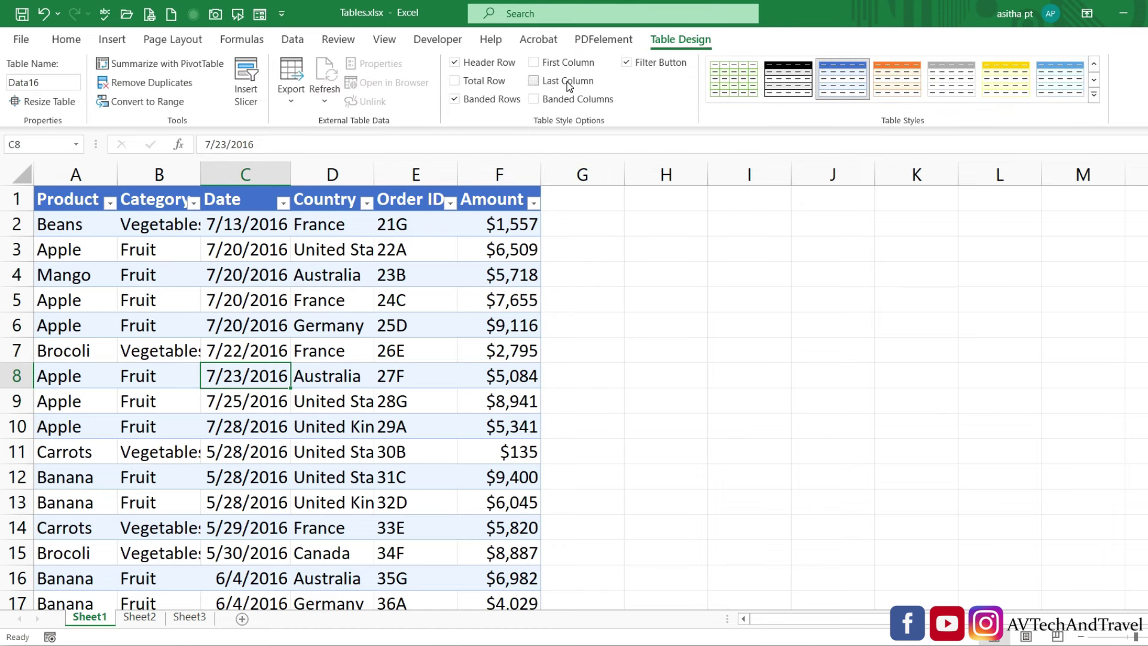
{"action": "left_click", "coordinate": [242, 95]}
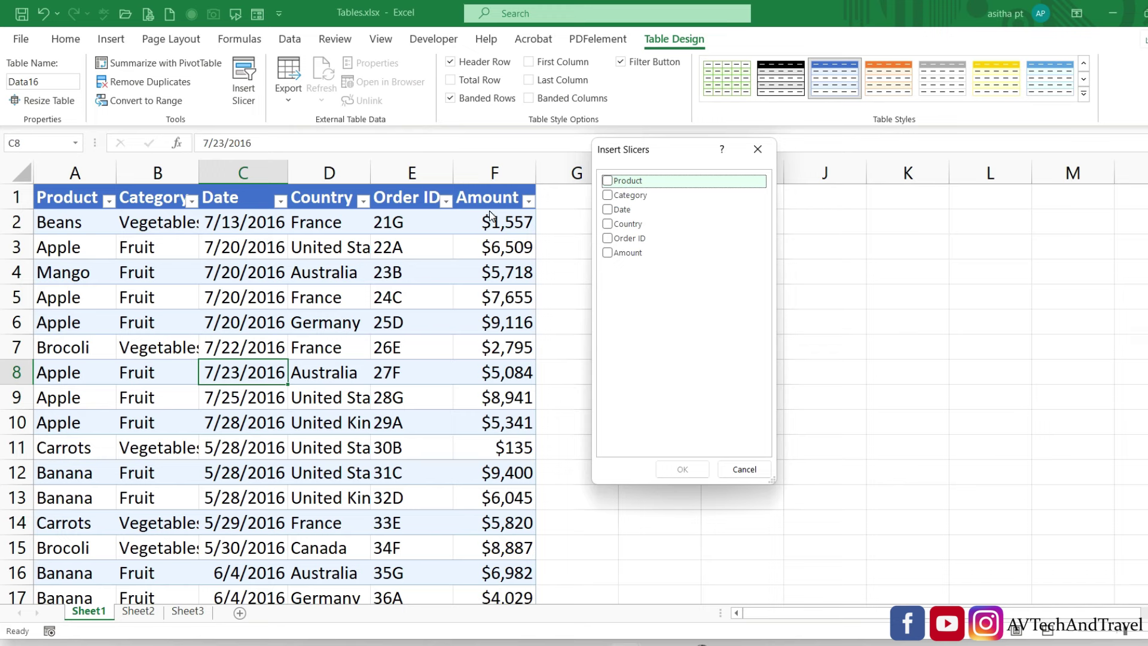
{"action": "left_click", "coordinate": [608, 182]}
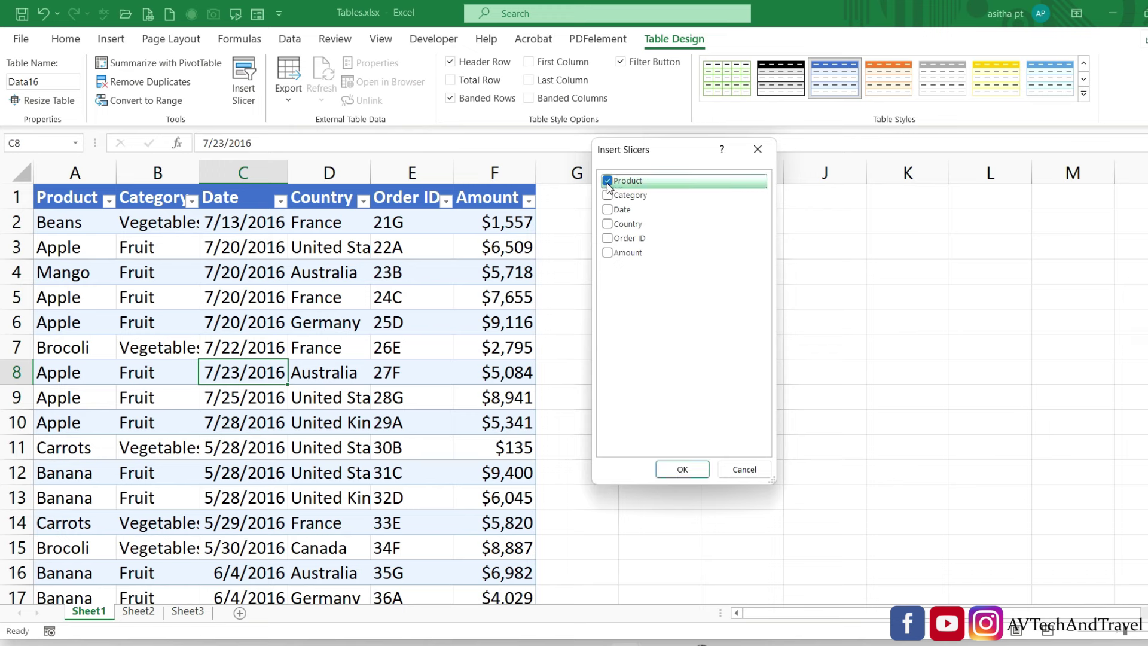
{"action": "left_click", "coordinate": [604, 254]}
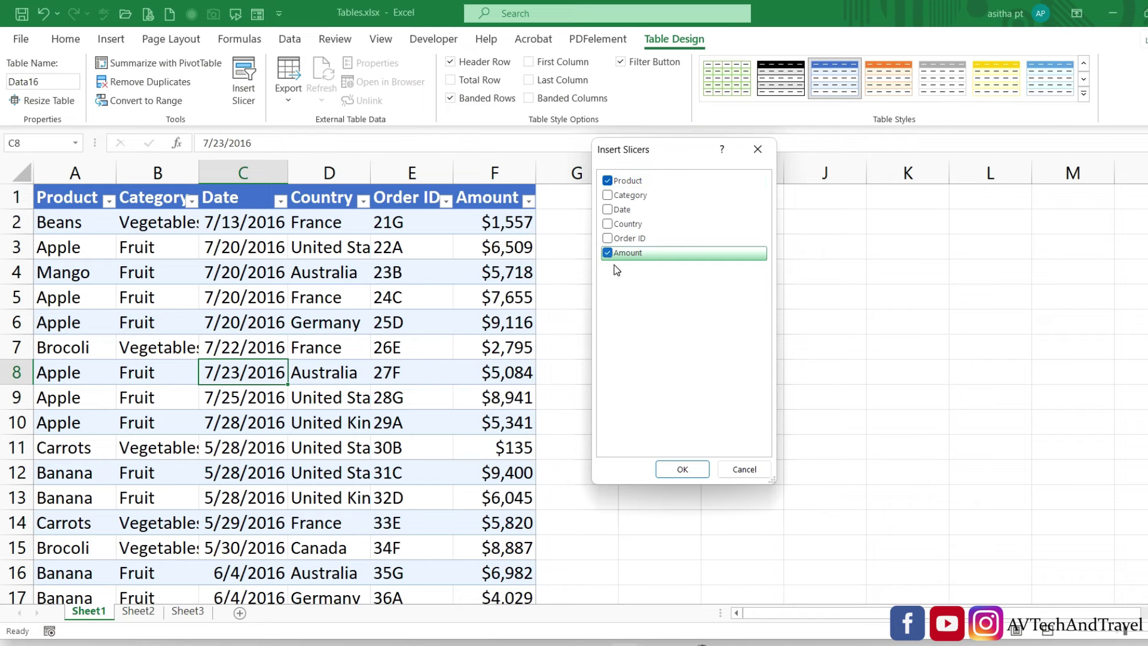
{"action": "left_click", "coordinate": [682, 469]}
Shrink the Product and Amount slicers, with Amount about 2.18" high and 1.37" wide, and place them side by side next to the table.
{"action": "left_click_drag", "start_coordinate": [640, 287], "coordinate": [877, 226]}
{"action": "left_click", "coordinate": [648, 507]}
{"action": "left_click_drag", "start_coordinate": [716, 532], "coordinate": [683, 462]}
{"action": "left_click_drag", "start_coordinate": [1029, 531], "coordinate": [949, 458]}
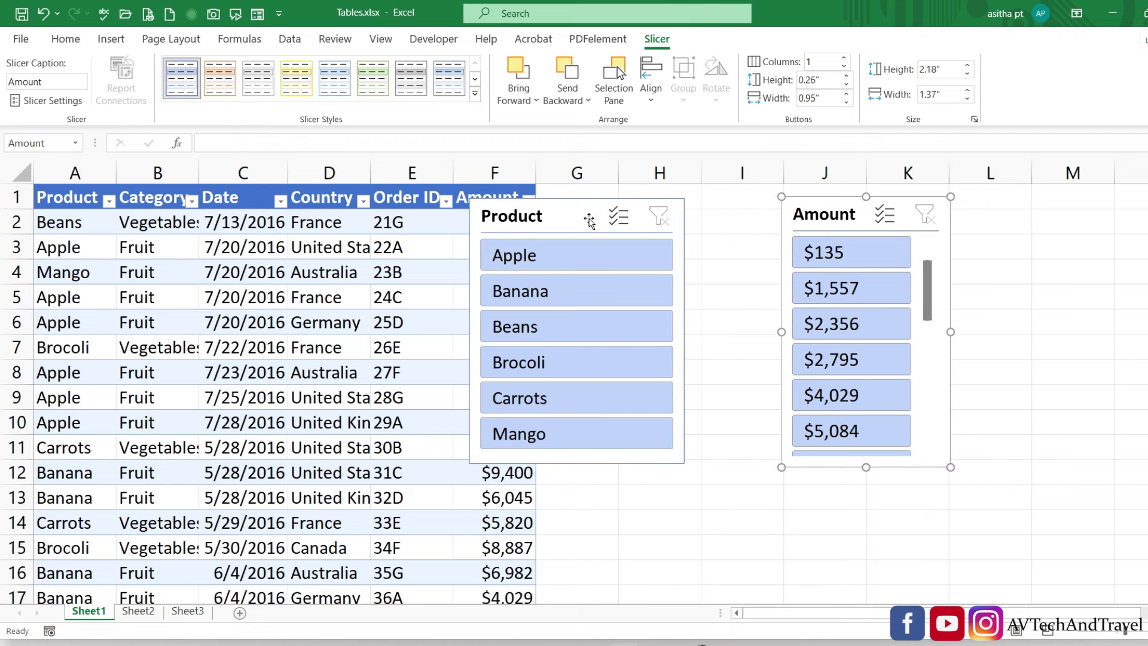
{"action": "left_click_drag", "start_coordinate": [586, 216], "coordinate": [703, 223]}
{"action": "left_click_drag", "start_coordinate": [849, 209], "coordinate": [872, 210]}
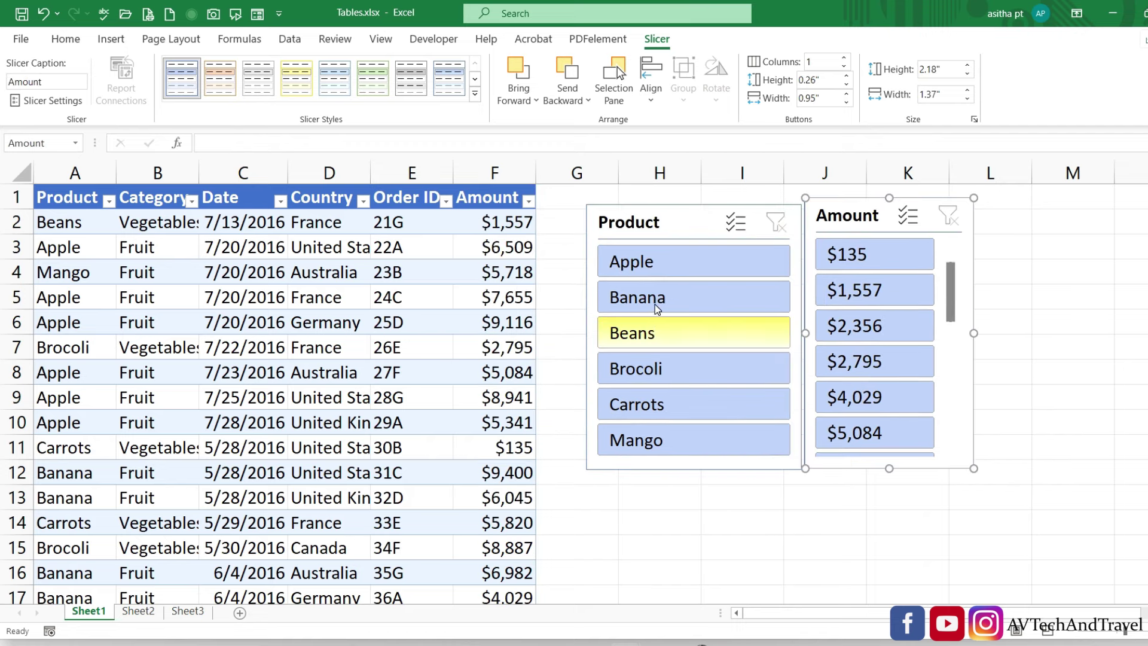
Filter the table by single products in the Product slicer, and by Apple and Banana together using multi-select.
{"action": "left_click", "coordinate": [666, 268]}
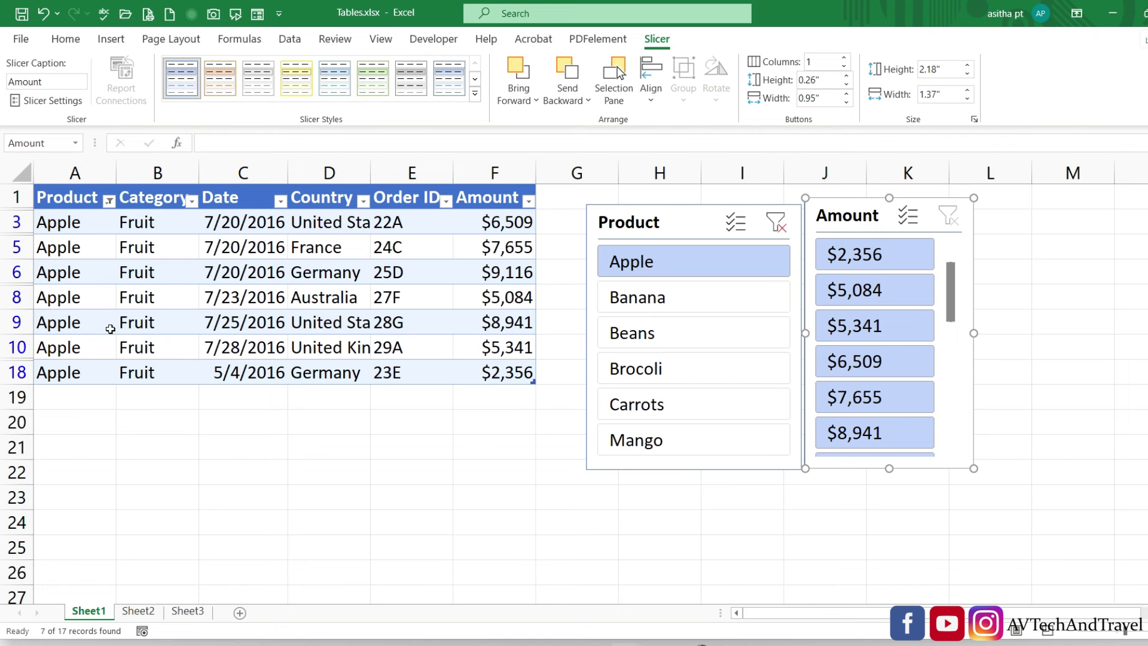
{"action": "left_click", "coordinate": [658, 298]}
{"action": "left_click", "coordinate": [736, 228]}
{"action": "left_click", "coordinate": [658, 261]}
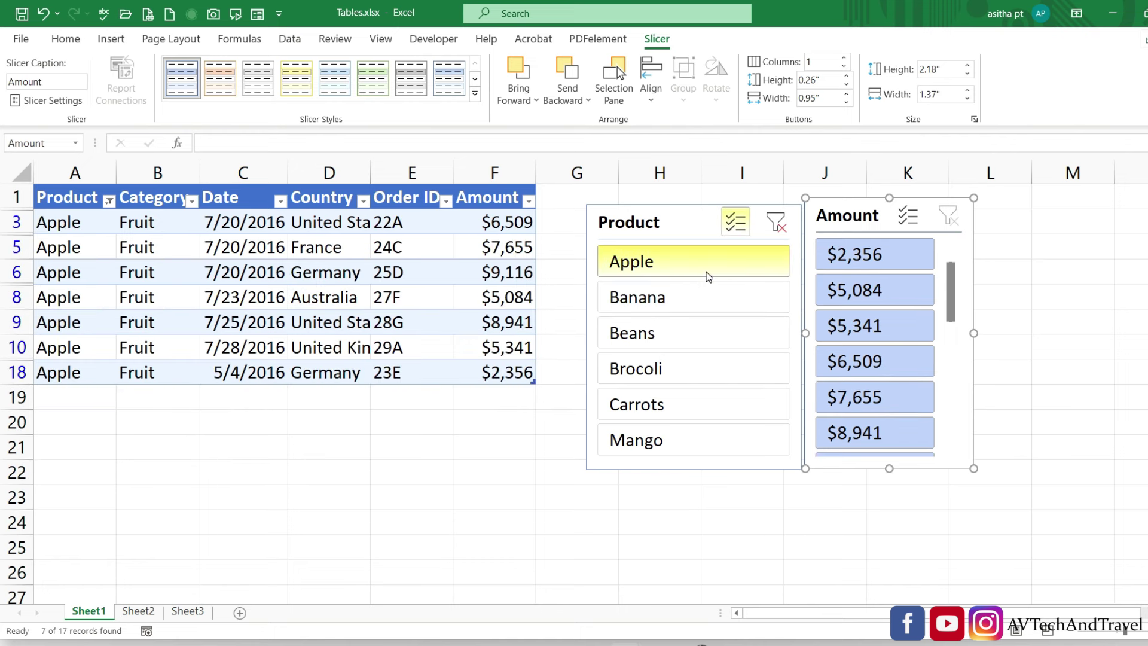
{"action": "left_click", "coordinate": [701, 300]}
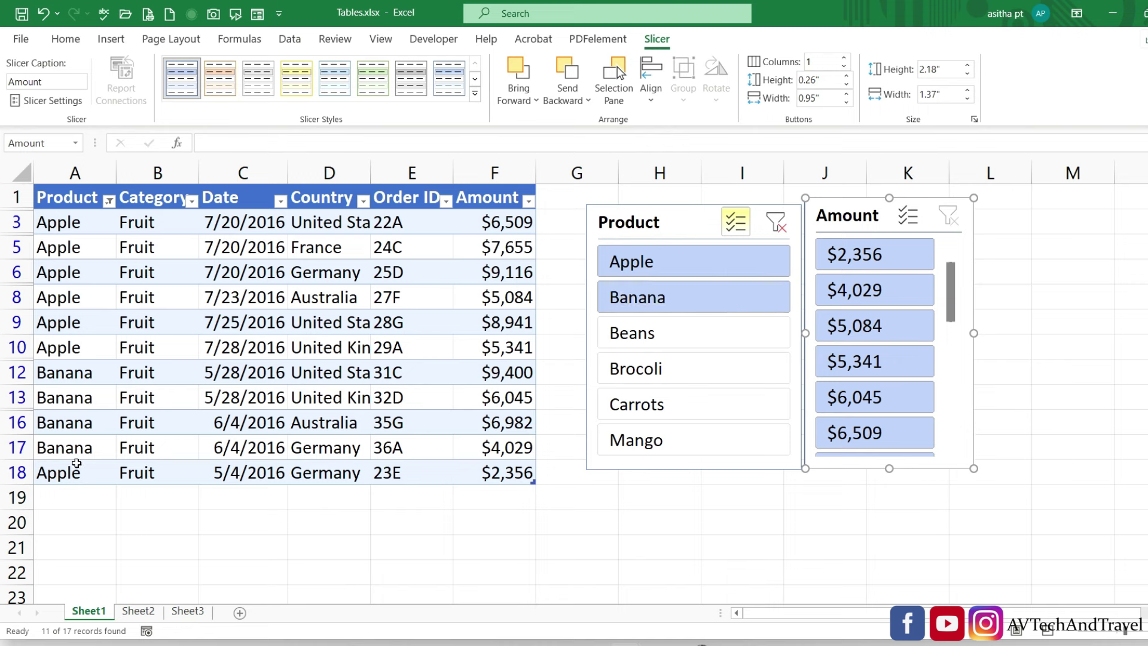
Filter the table to Brocoli, add Beans with the Product slicer's multi-select, and delete the Amount slicer.
{"action": "left_click", "coordinate": [735, 221]}
{"action": "left_click", "coordinate": [613, 369]}
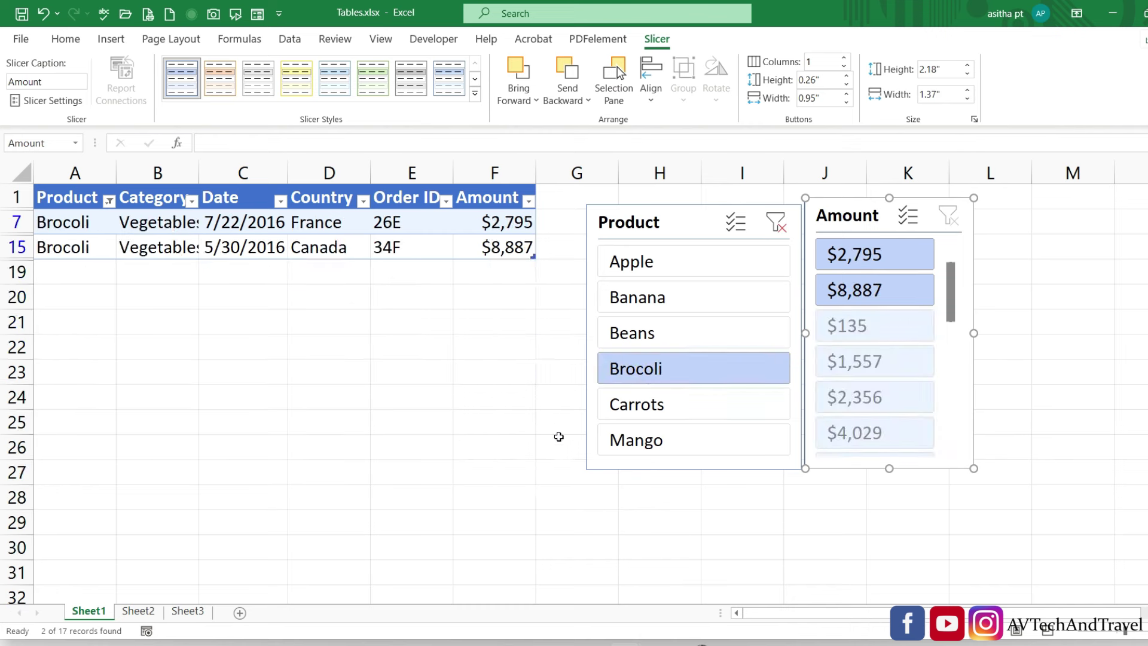
{"action": "left_click", "coordinate": [735, 221]}
{"action": "left_click", "coordinate": [621, 340]}
{"action": "key", "text": "Delete"}
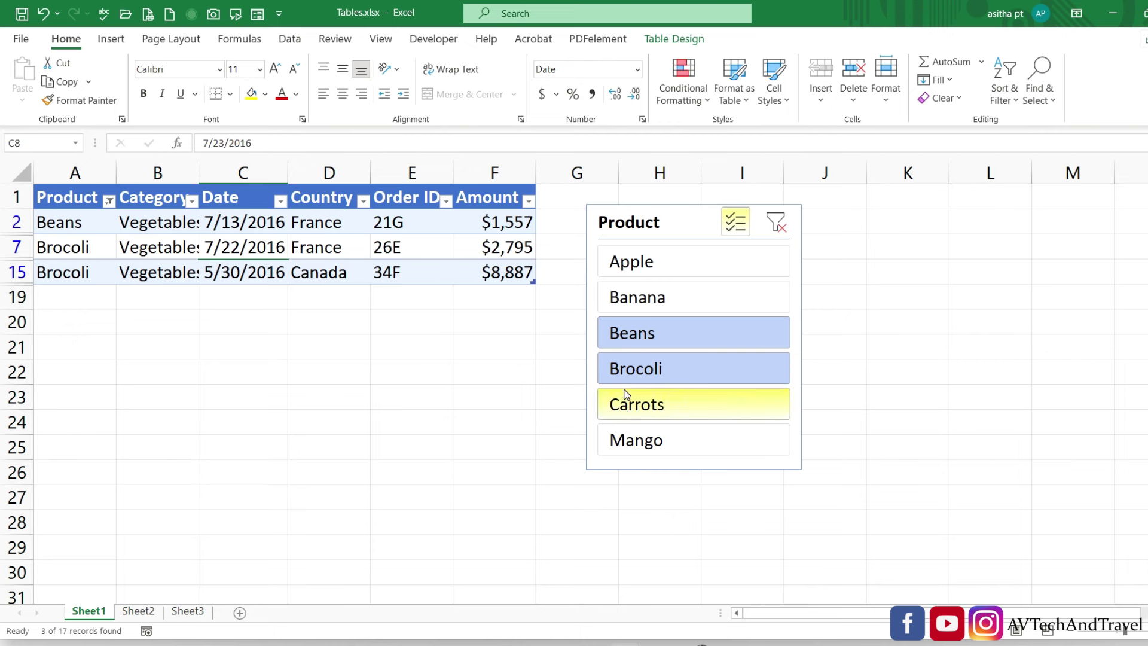
Delete the Product slicer and clear the filter from the table's Product column.
{"action": "left_click", "coordinate": [681, 223]}
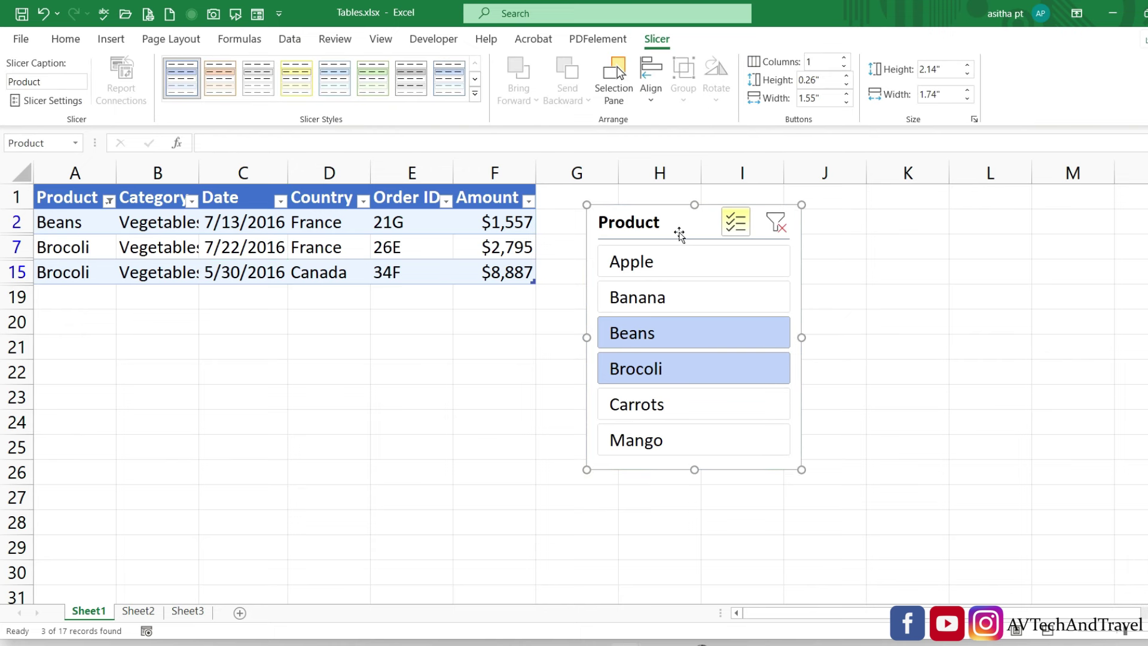
{"action": "key", "text": "Delete"}
{"action": "left_click", "coordinate": [660, 347]}
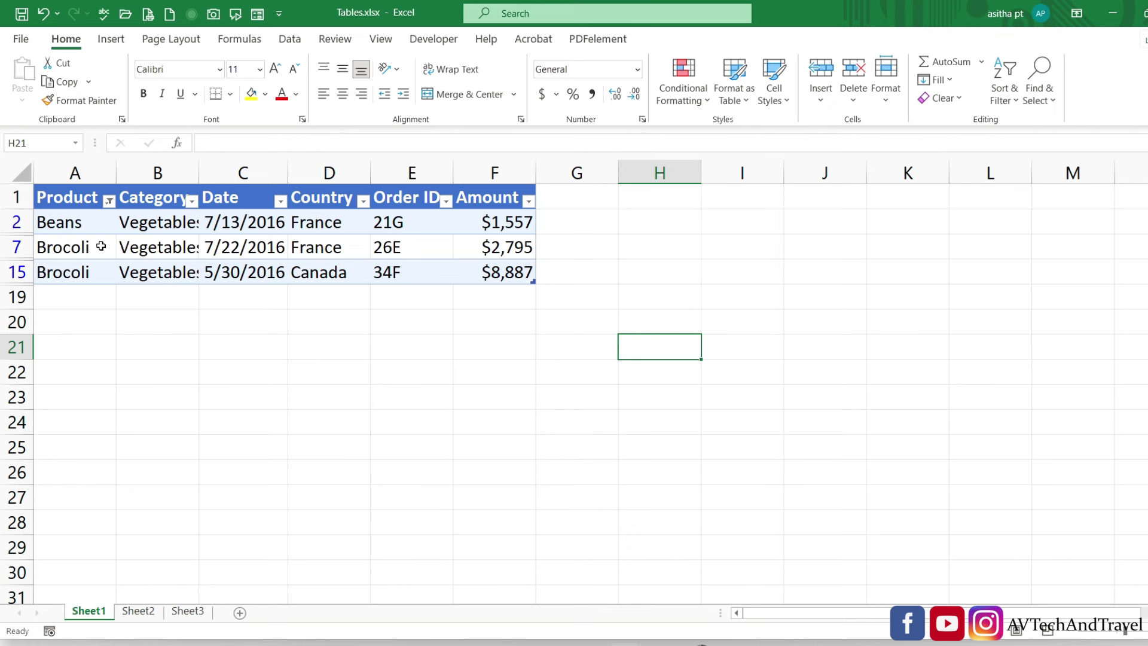
{"action": "left_click", "coordinate": [109, 201]}
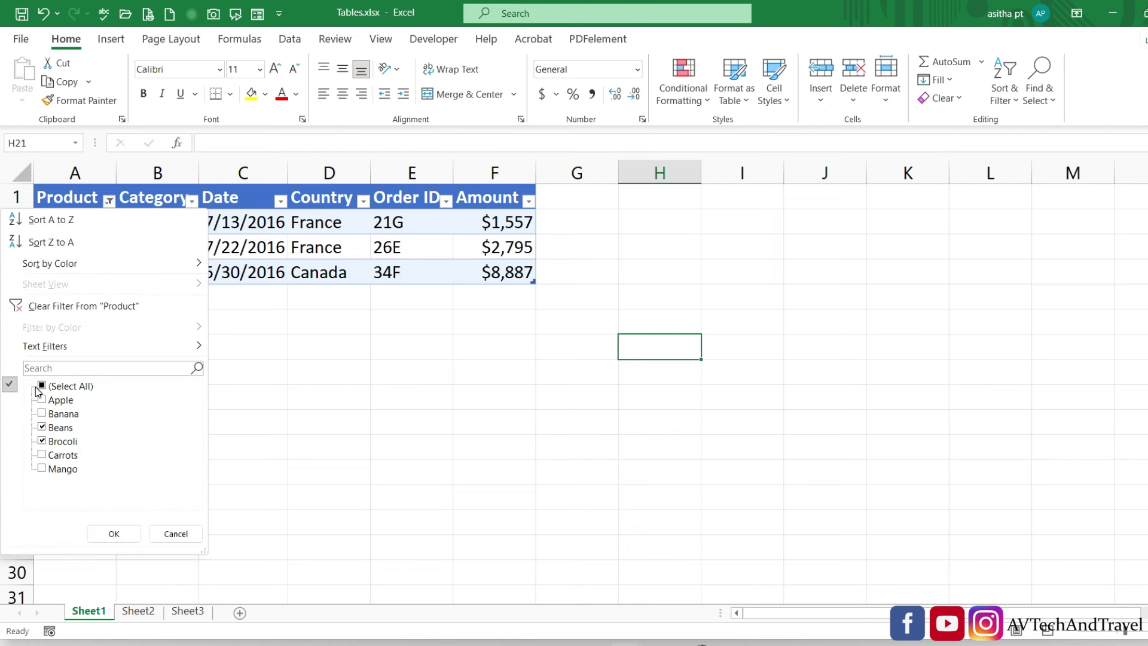
{"action": "left_click", "coordinate": [101, 313]}
{"action": "left_click", "coordinate": [679, 406]}
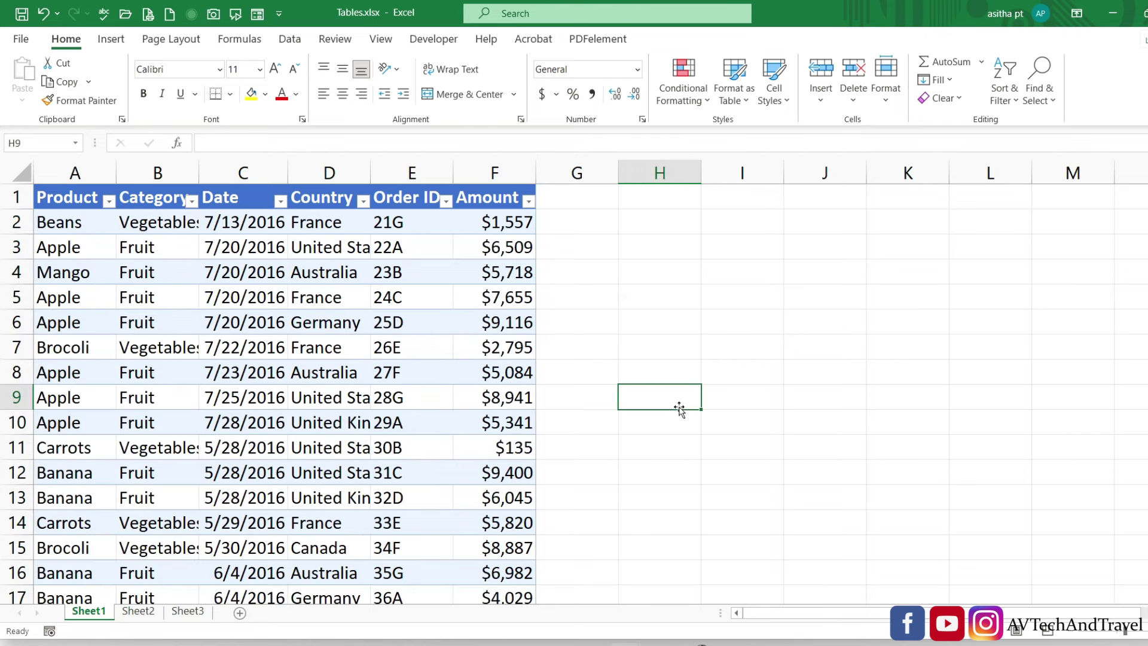
Insert slicers for Product and Country on the Data16 table.
{"action": "scroll", "coordinate": [679, 407], "scroll_direction": "down", "scroll_amount": 3}
{"action": "scroll", "coordinate": [680, 408], "scroll_direction": "up", "scroll_amount": 2}
{"action": "left_click", "coordinate": [329, 322]}
{"action": "scroll", "coordinate": [329, 322], "scroll_direction": "up", "scroll_amount": 1}
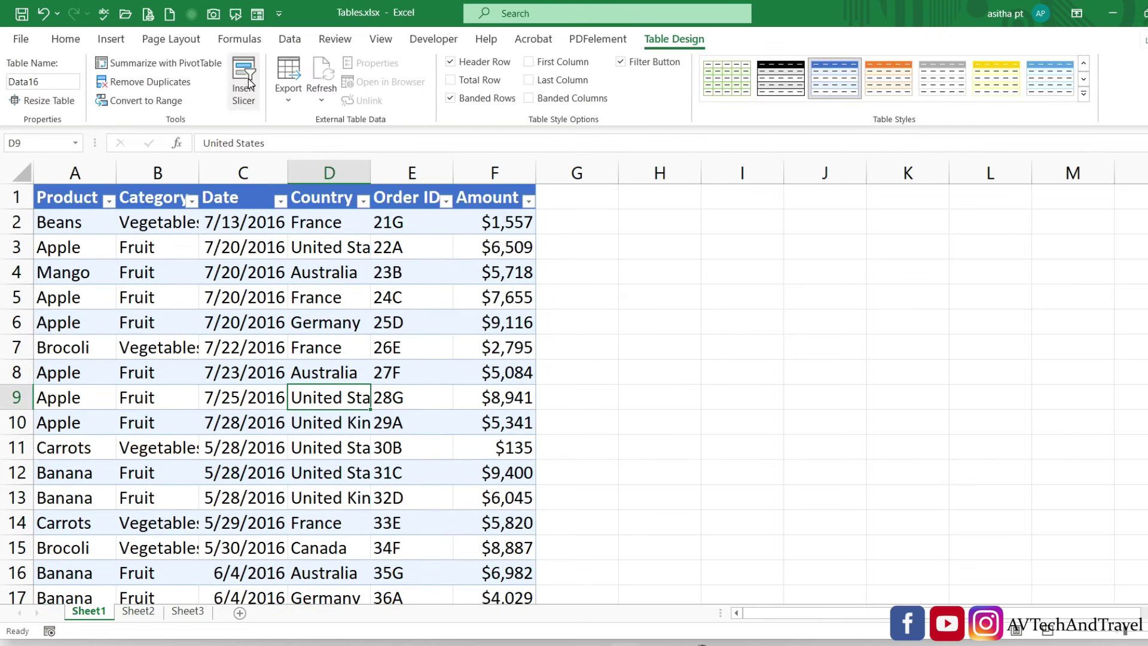
{"action": "left_click", "coordinate": [243, 78]}
{"action": "left_click", "coordinate": [608, 180]}
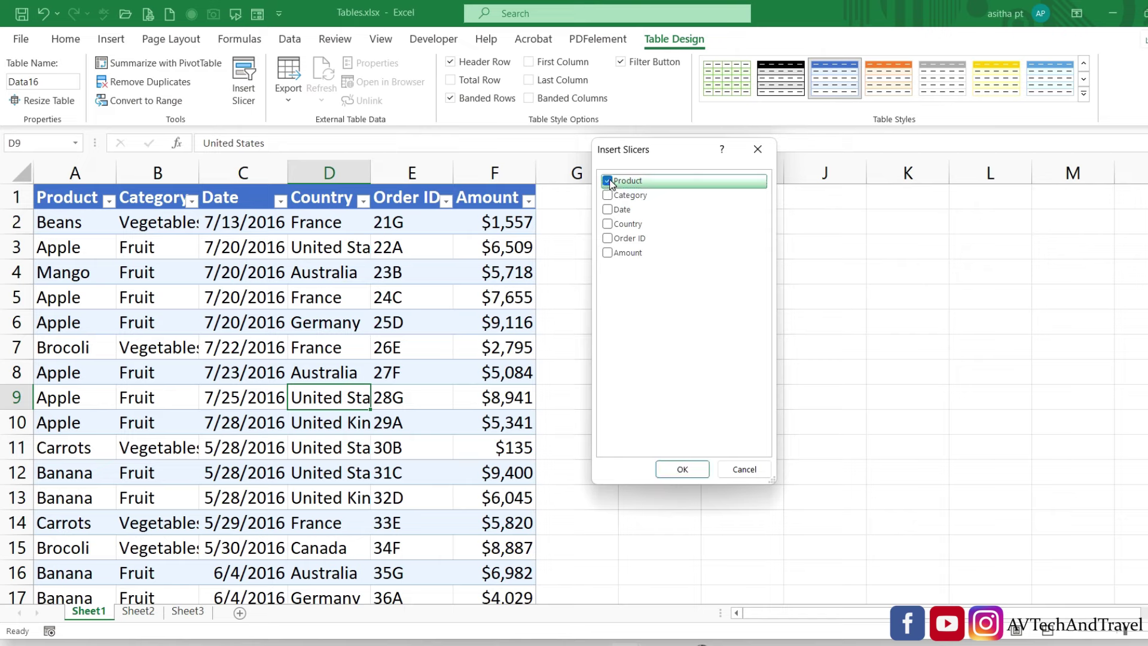
{"action": "left_click", "coordinate": [607, 224]}
{"action": "left_click", "coordinate": [682, 470]}
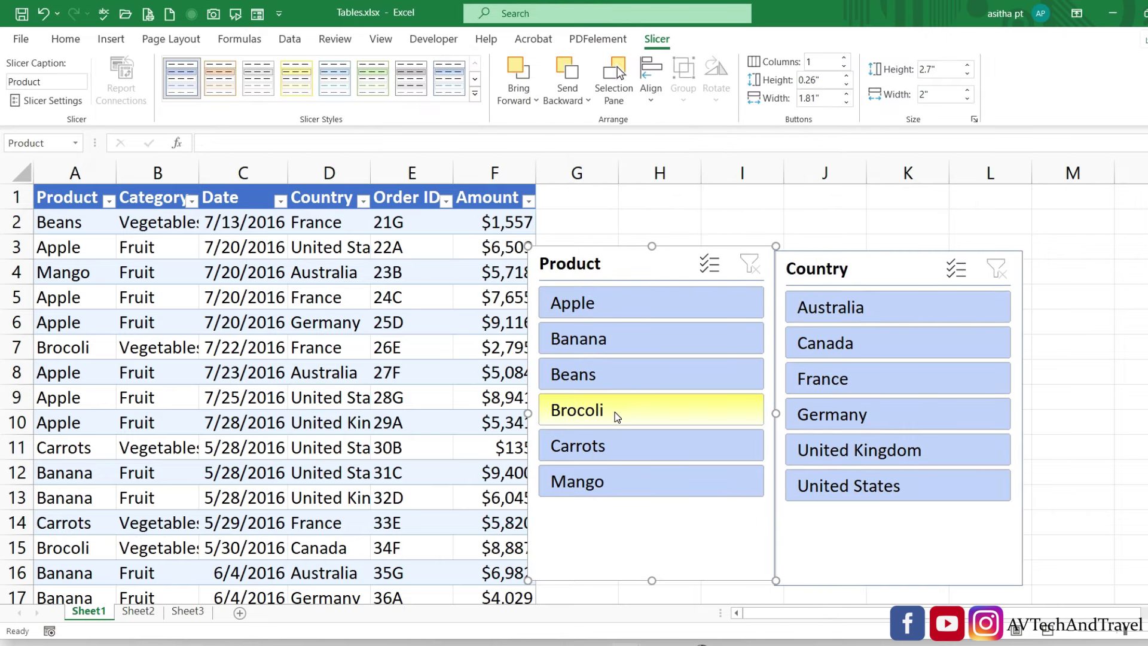
Filter the table to Brocoli with the Product slicer, and remove both the filter and the slicers again.
{"action": "left_click", "coordinate": [616, 416]}
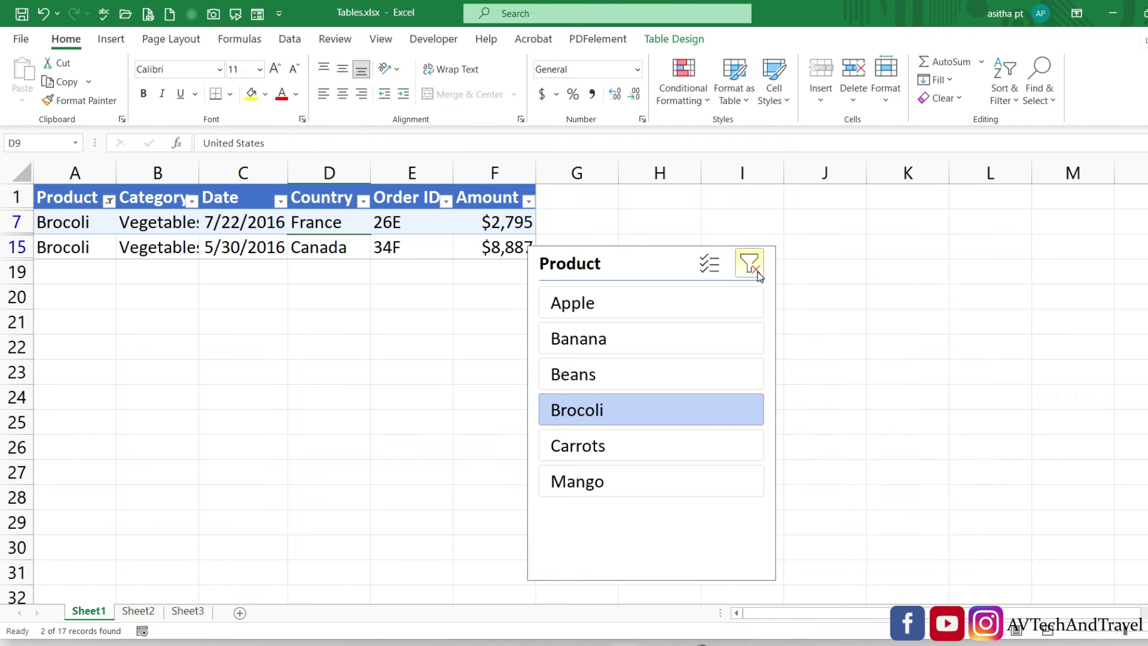
{"action": "left_click", "coordinate": [749, 264]}
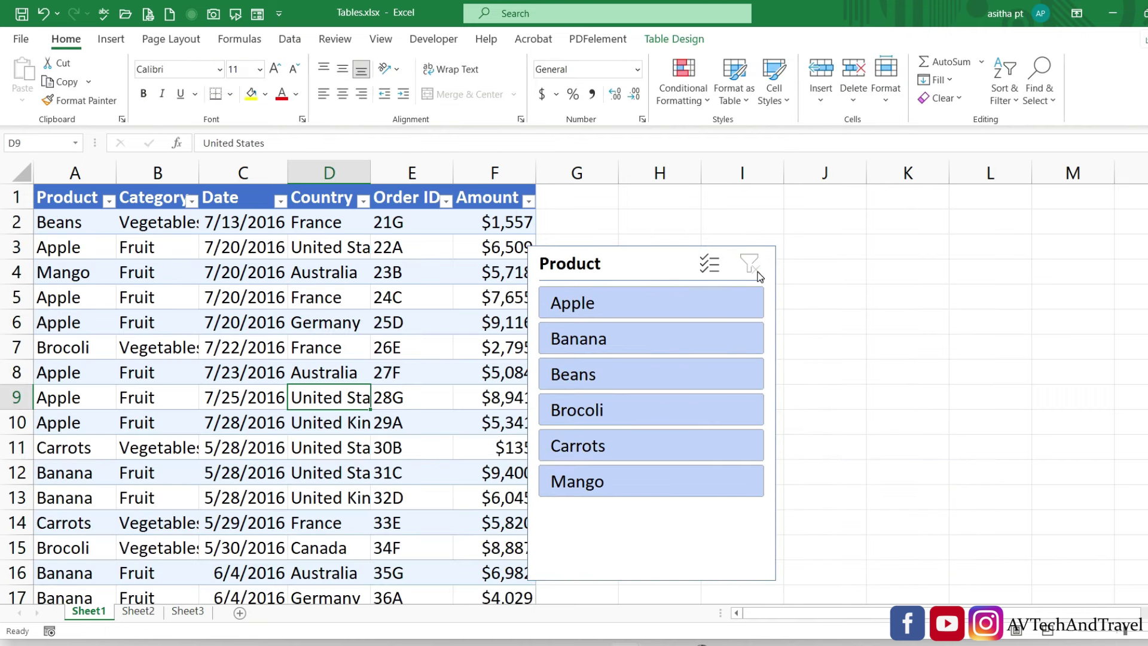
{"action": "left_click", "coordinate": [679, 275]}
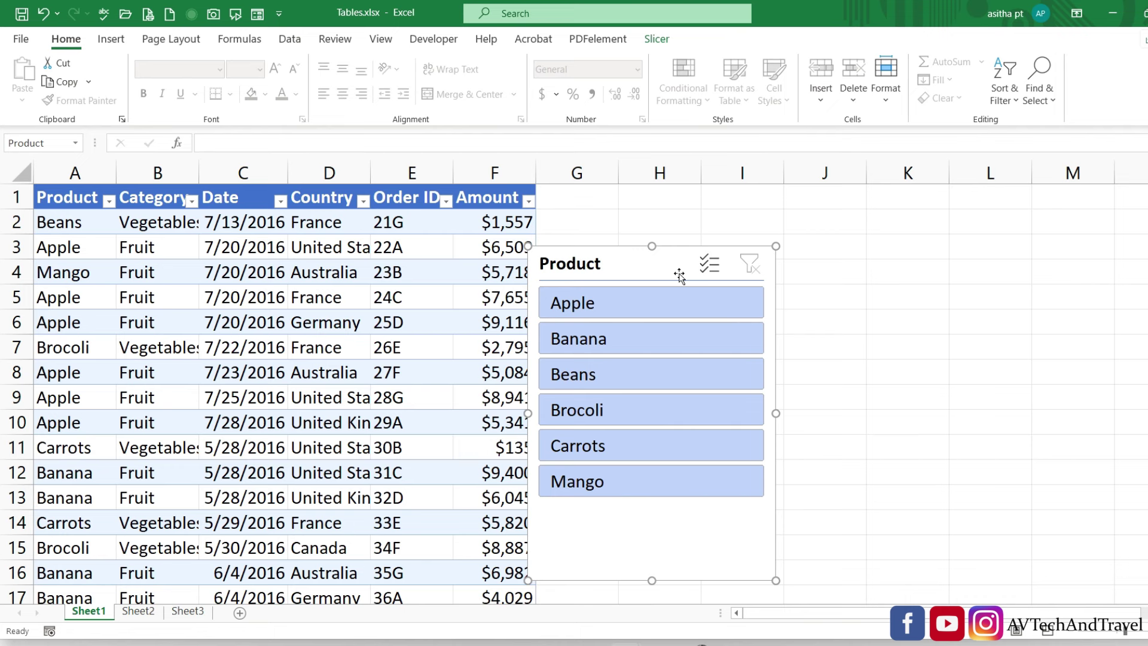
{"action": "key", "text": "Delete"}
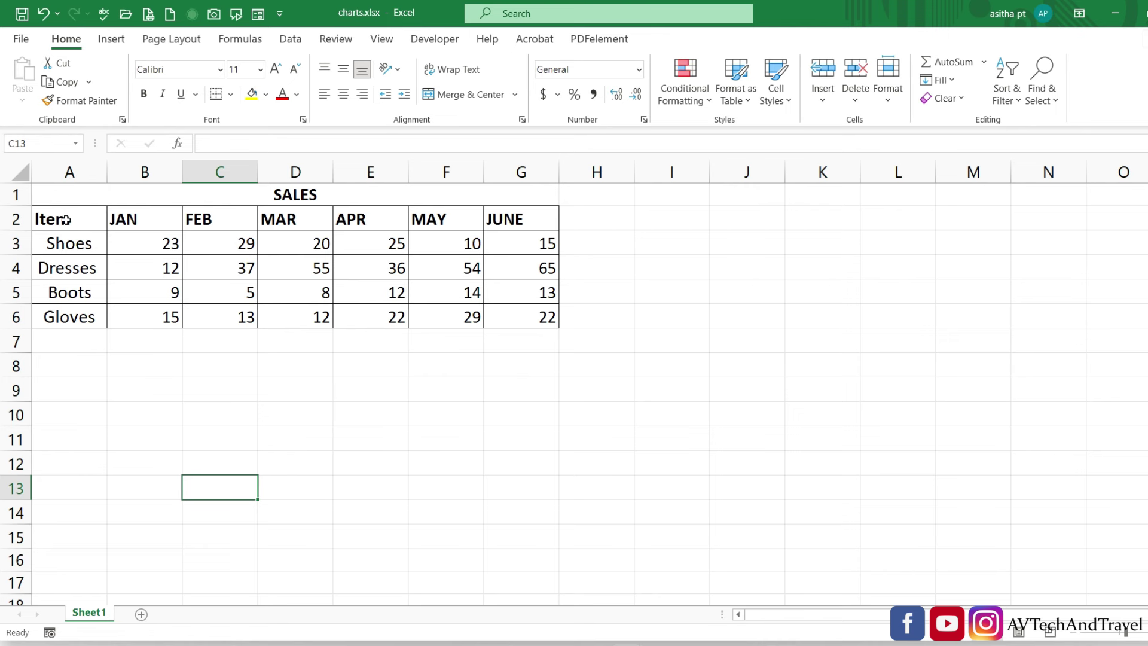
In charts.xlsx, insert a 2-D clustered column chart from the sales range A2:G6.
{"action": "left_click_drag", "start_coordinate": [66, 220], "coordinate": [513, 320]}
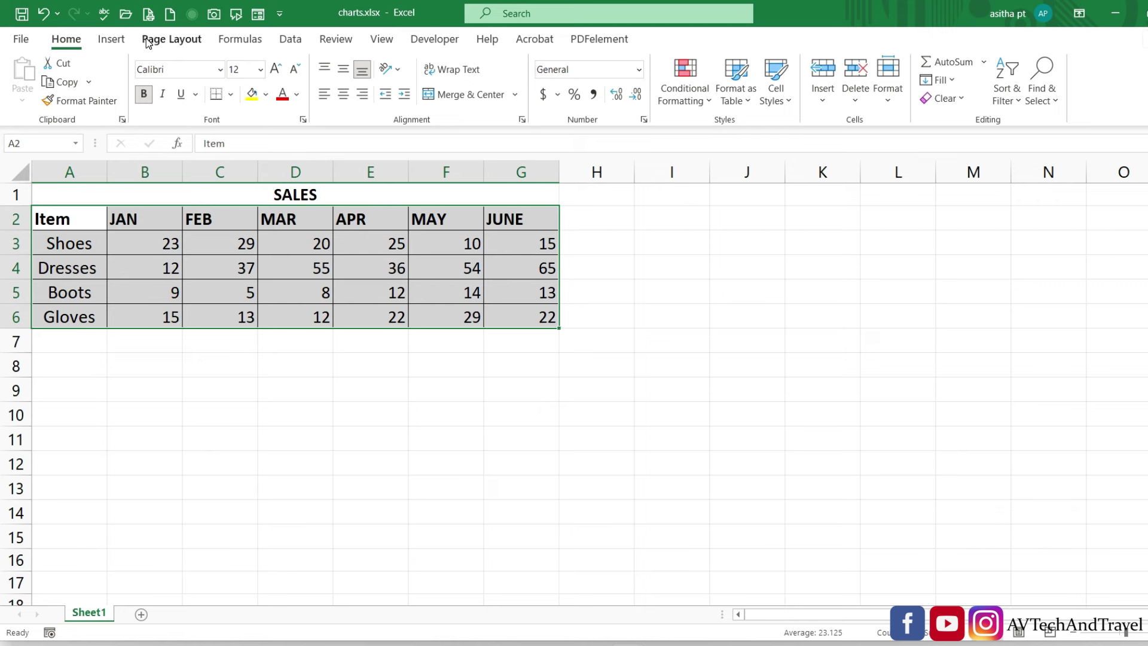
{"action": "left_click", "coordinate": [111, 40]}
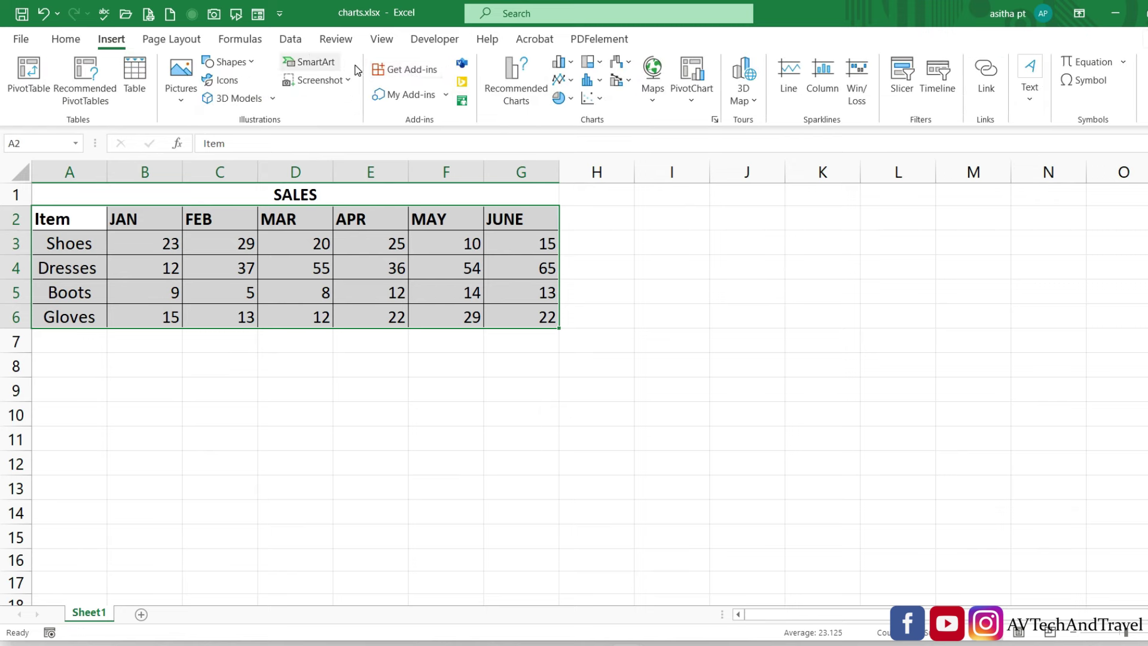
{"action": "left_click", "coordinate": [561, 62]}
{"action": "left_click", "coordinate": [577, 121]}
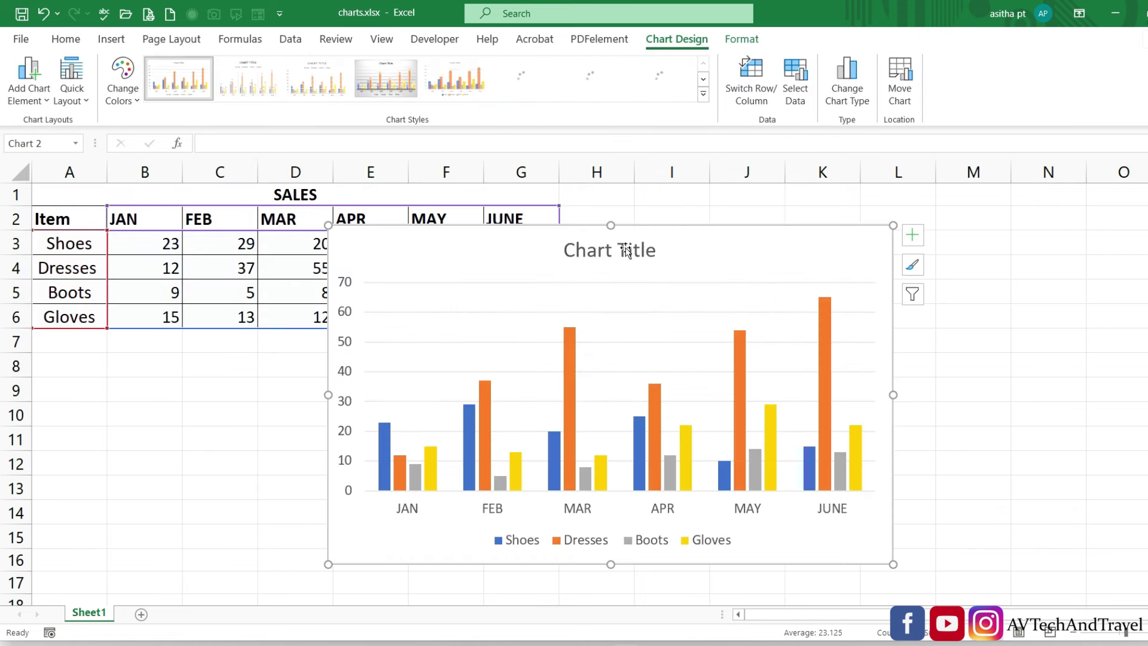
Move the column chart to the right of the sales data and shrink it to leave column H free.
{"action": "left_click_drag", "start_coordinate": [657, 234], "coordinate": [741, 238]}
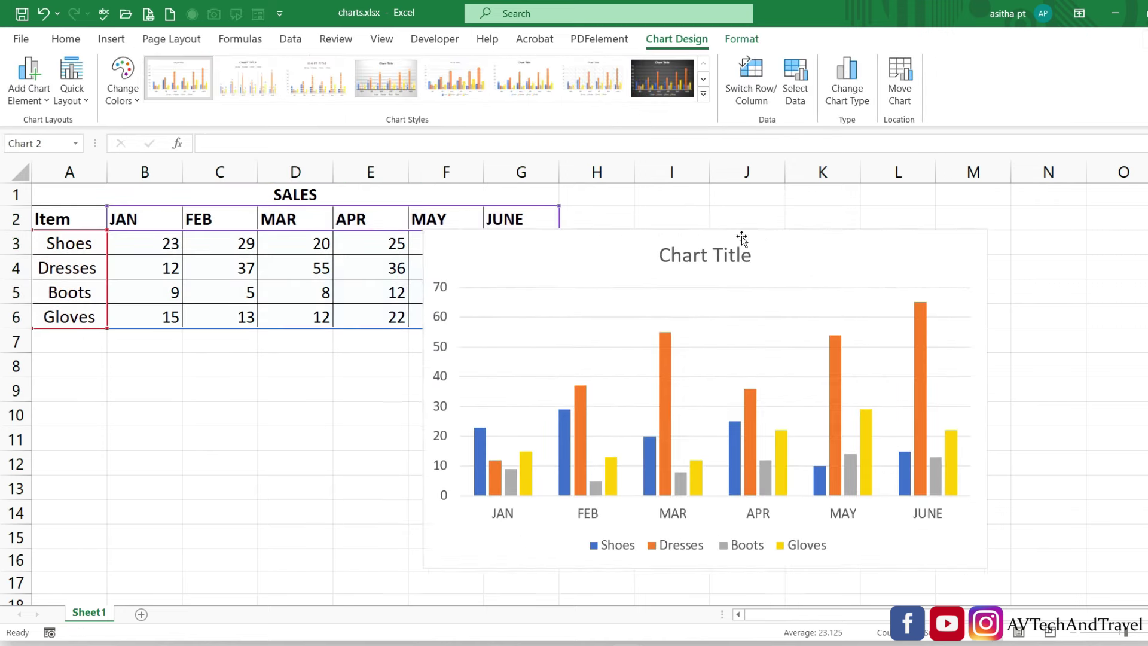
{"action": "left_click", "coordinate": [377, 412]}
{"action": "left_click_drag", "start_coordinate": [536, 275], "coordinate": [737, 211]}
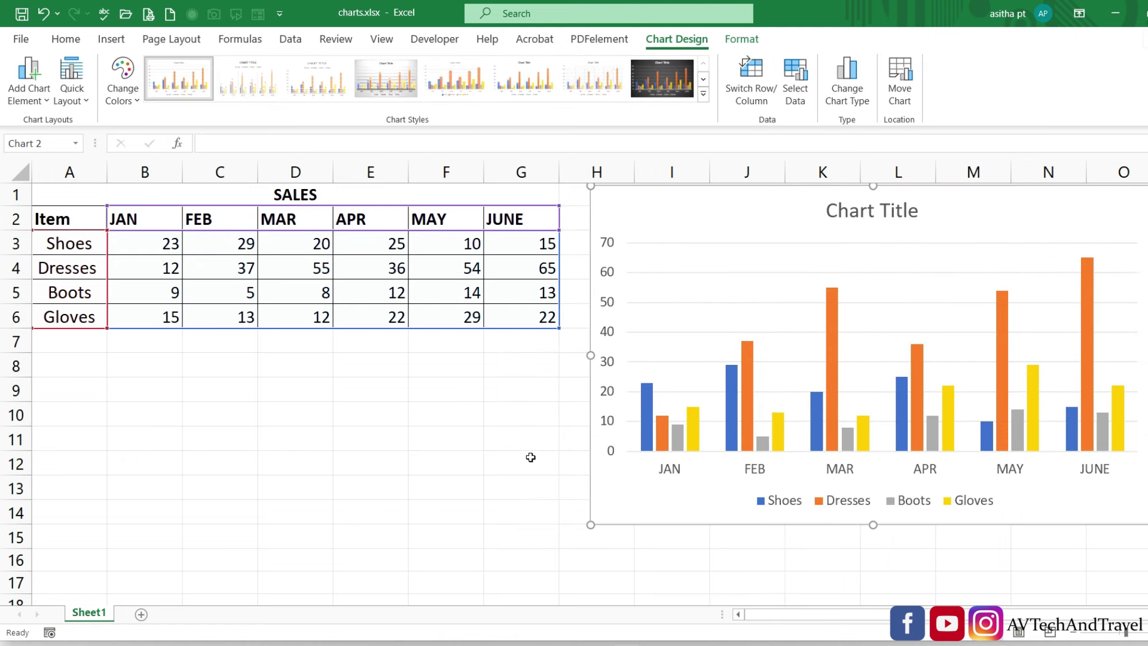
{"action": "left_click", "coordinate": [458, 424]}
{"action": "left_click", "coordinate": [746, 221]}
{"action": "left_click_drag", "start_coordinate": [590, 185], "coordinate": [709, 247]}
Enter the header july in H2 with the values 13, 32, 21 and 45 in H3:H6.
{"action": "double_click", "coordinate": [587, 226]}
{"action": "type", "text": "july"}
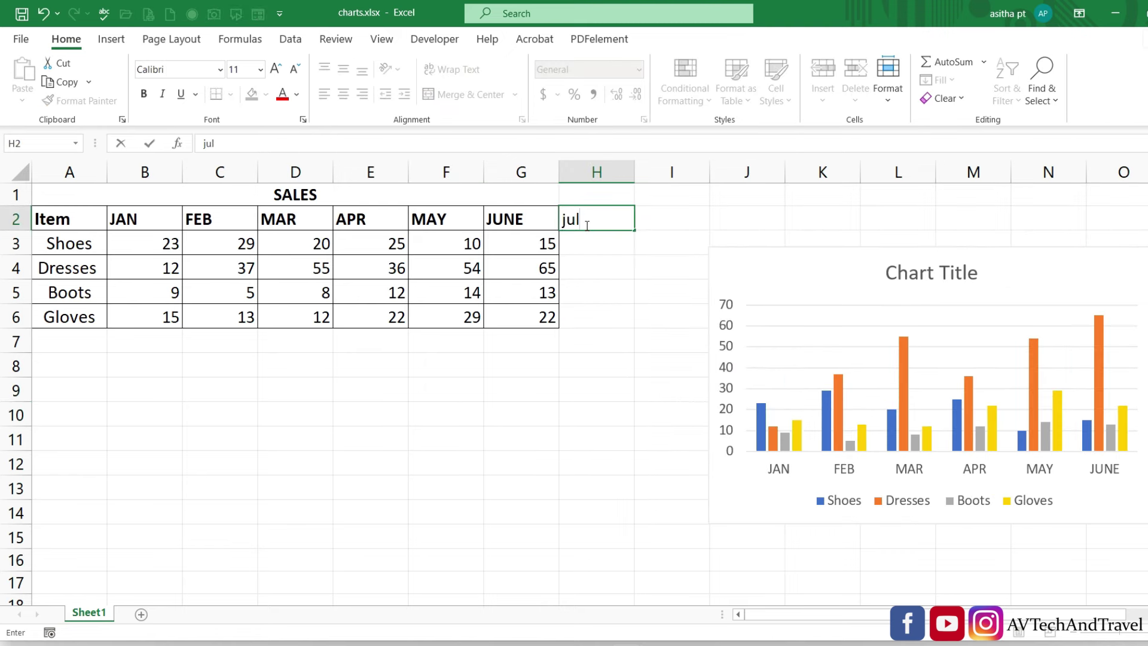
{"action": "key", "text": "Return"}
{"action": "type", "text": "13"}
{"action": "key", "text": "Return"}
{"action": "type", "text": "32"}
{"action": "key", "text": "Return"}
{"action": "type", "text": "21"}
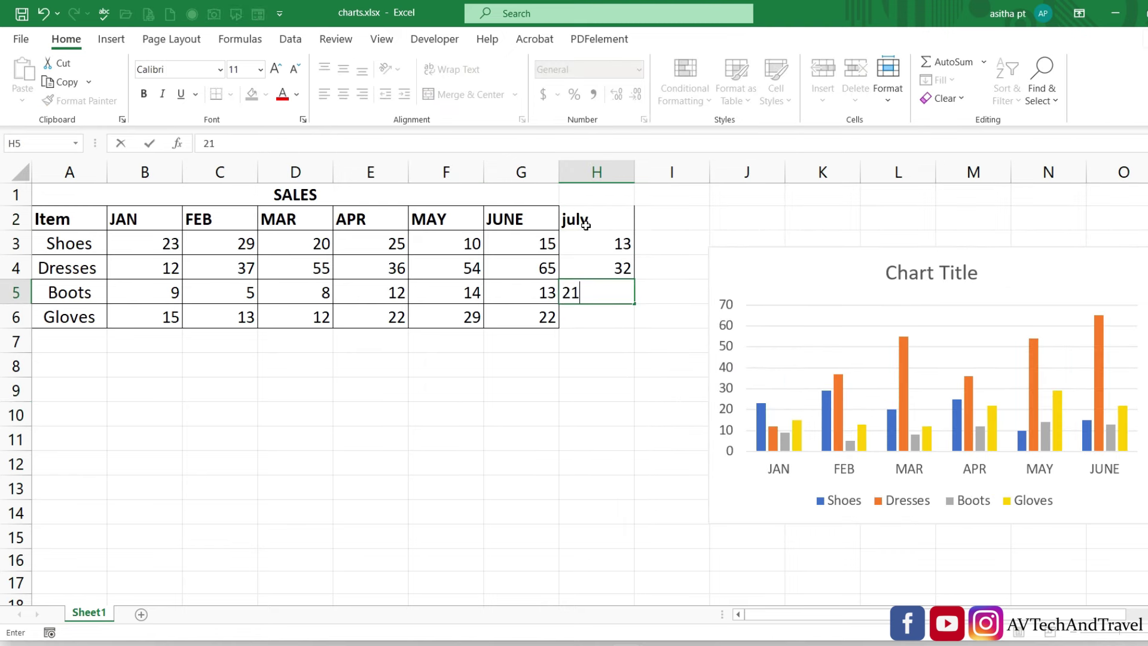
{"action": "key", "text": "Return"}
{"action": "type", "text": "45"}
{"action": "key", "text": "Return"}
Delete the column chart and remove column H with the july data.
{"action": "left_click_drag", "start_coordinate": [795, 262], "coordinate": [589, 226]}
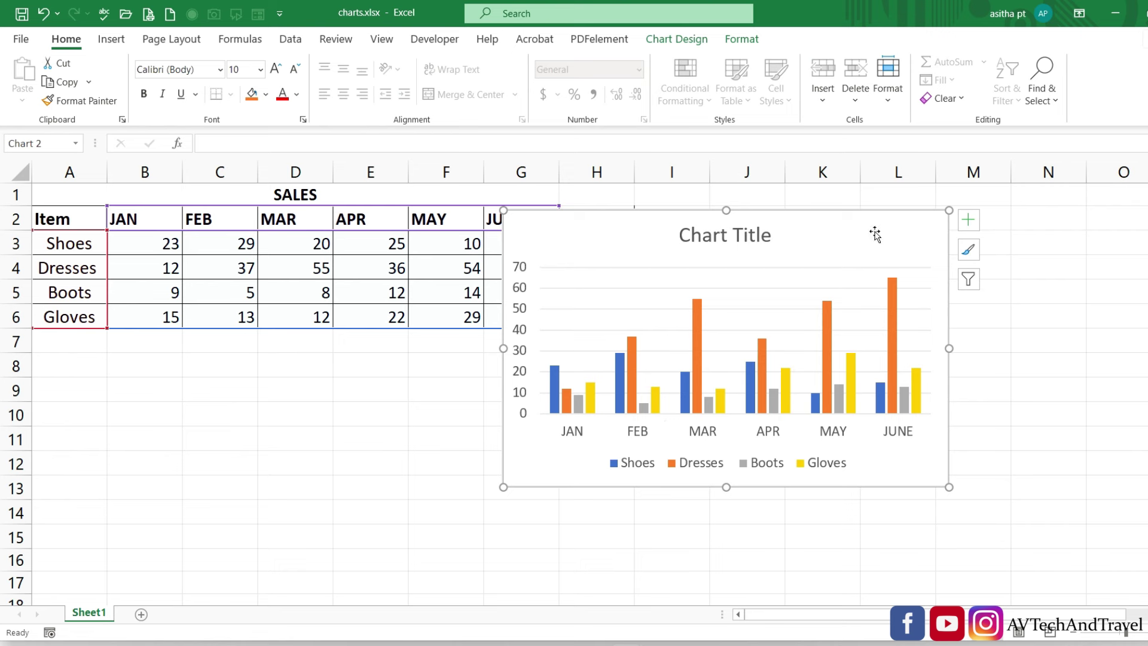
{"action": "key", "text": "Delete"}
{"action": "left_click_drag", "start_coordinate": [598, 223], "coordinate": [616, 334]}
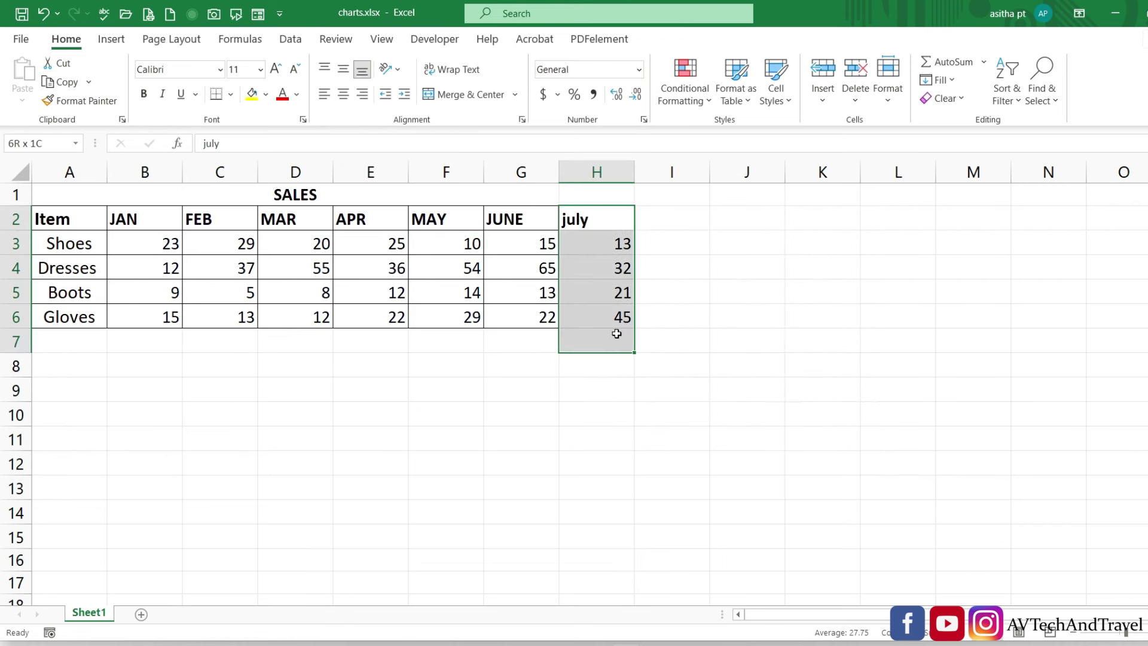
{"action": "left_click", "coordinate": [597, 171]}
{"action": "right_click", "coordinate": [597, 172]}
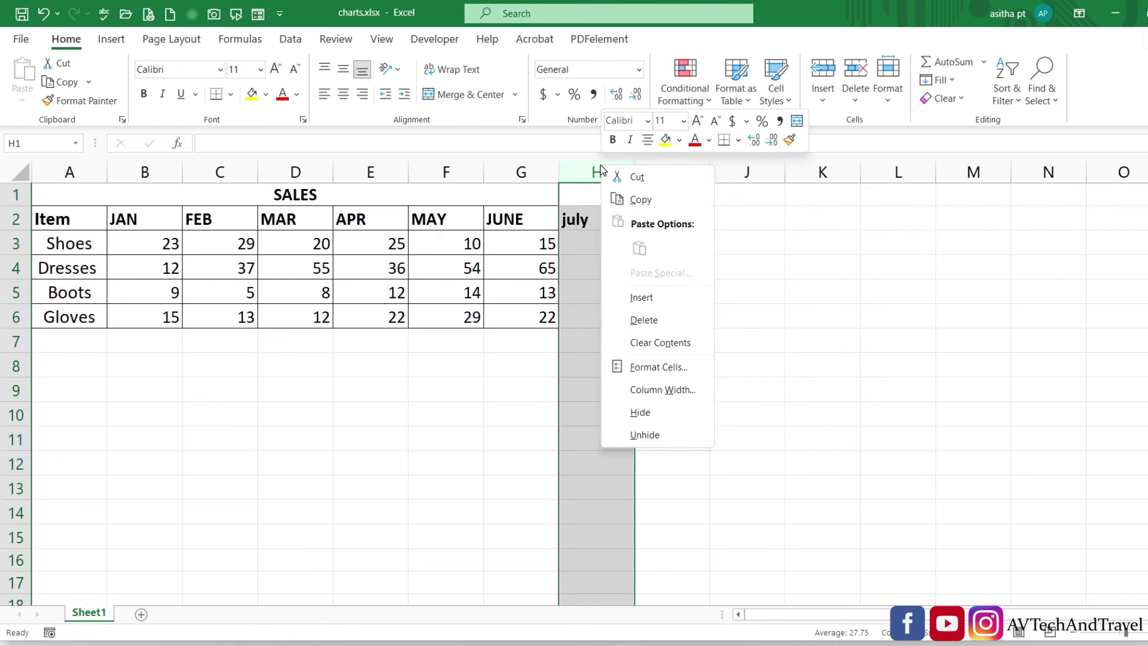
{"action": "left_click", "coordinate": [662, 318]}
{"action": "left_click", "coordinate": [648, 335]}
Convert the sales range A2:G6 into a table with headers, leaving out the SALES title row.
{"action": "left_click", "coordinate": [295, 268]}
{"action": "left_click", "coordinate": [112, 39]}
{"action": "left_click", "coordinate": [135, 77]}
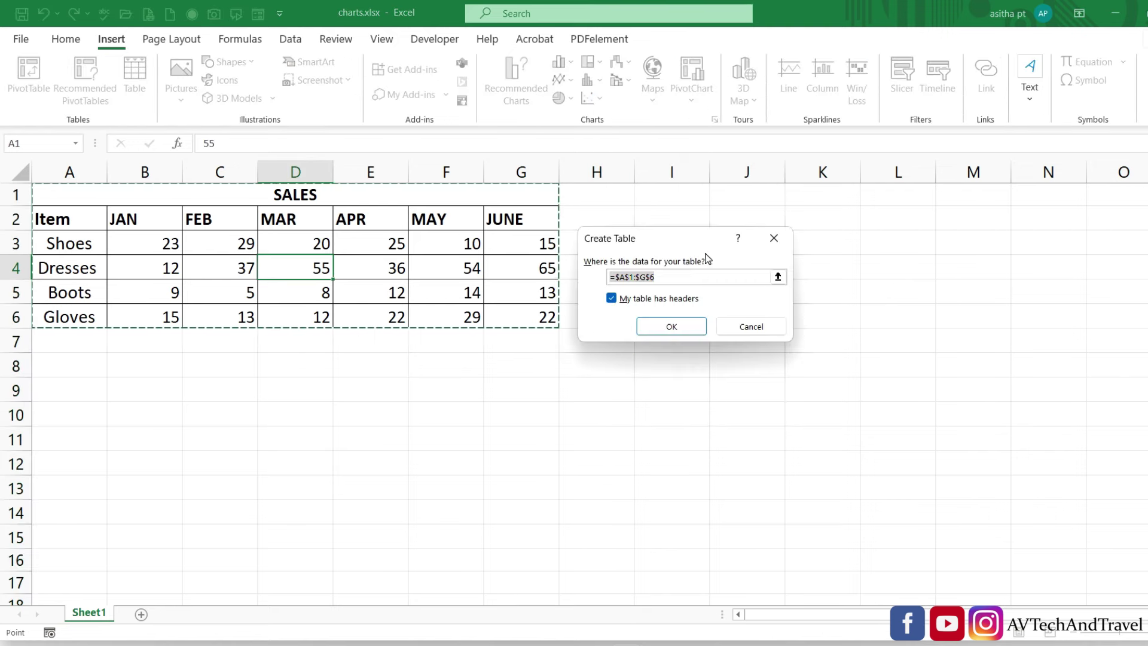
{"action": "left_click_drag", "start_coordinate": [51, 219], "coordinate": [529, 317]}
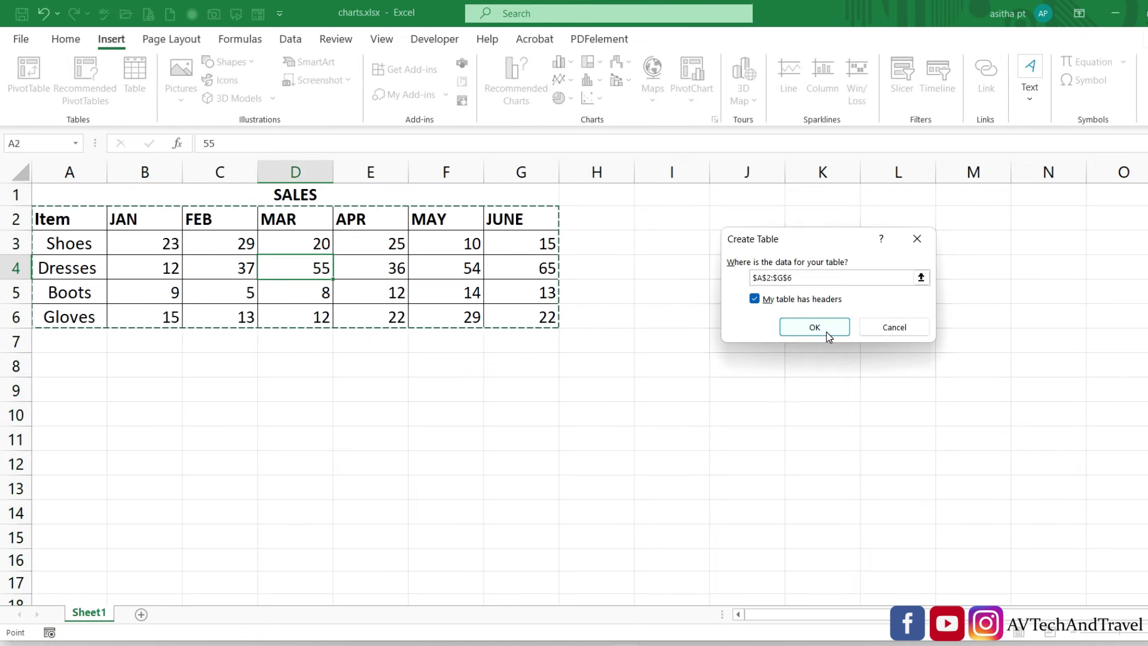
{"action": "left_click", "coordinate": [825, 333]}
{"action": "left_click", "coordinate": [433, 365]}
Insert a 2-D clustered column chart from the sales table and resize it to sit just right of column H.
{"action": "left_click", "coordinate": [263, 261]}
{"action": "left_click", "coordinate": [111, 38]}
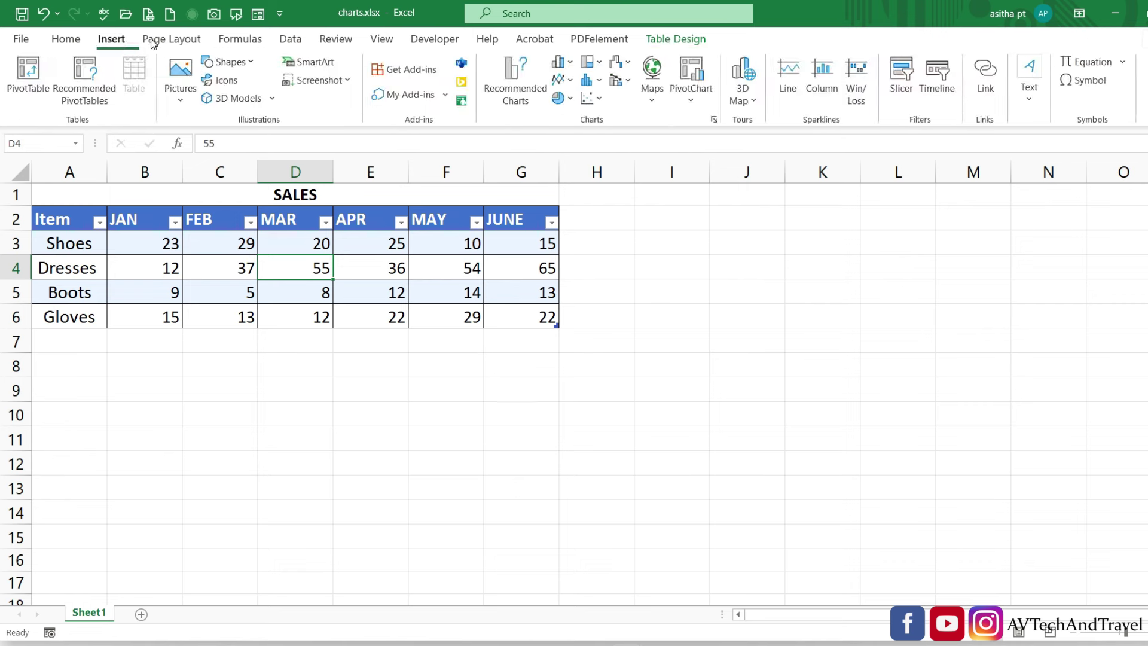
{"action": "left_click", "coordinate": [562, 61]}
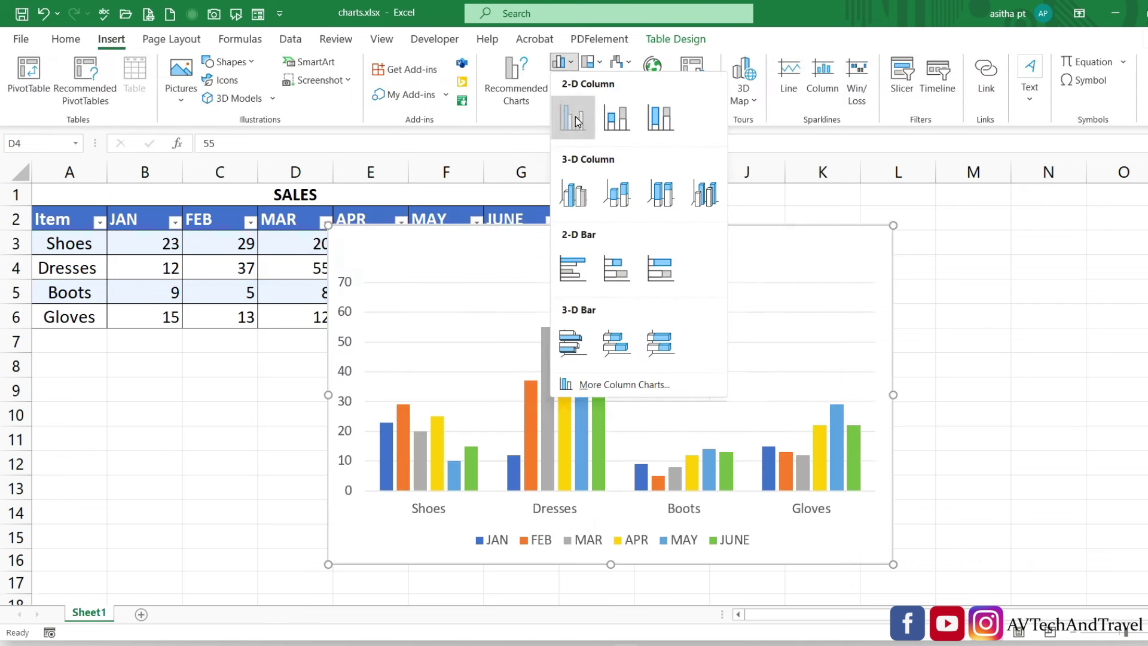
{"action": "left_click", "coordinate": [572, 117]}
{"action": "left_click_drag", "start_coordinate": [681, 249], "coordinate": [889, 216]}
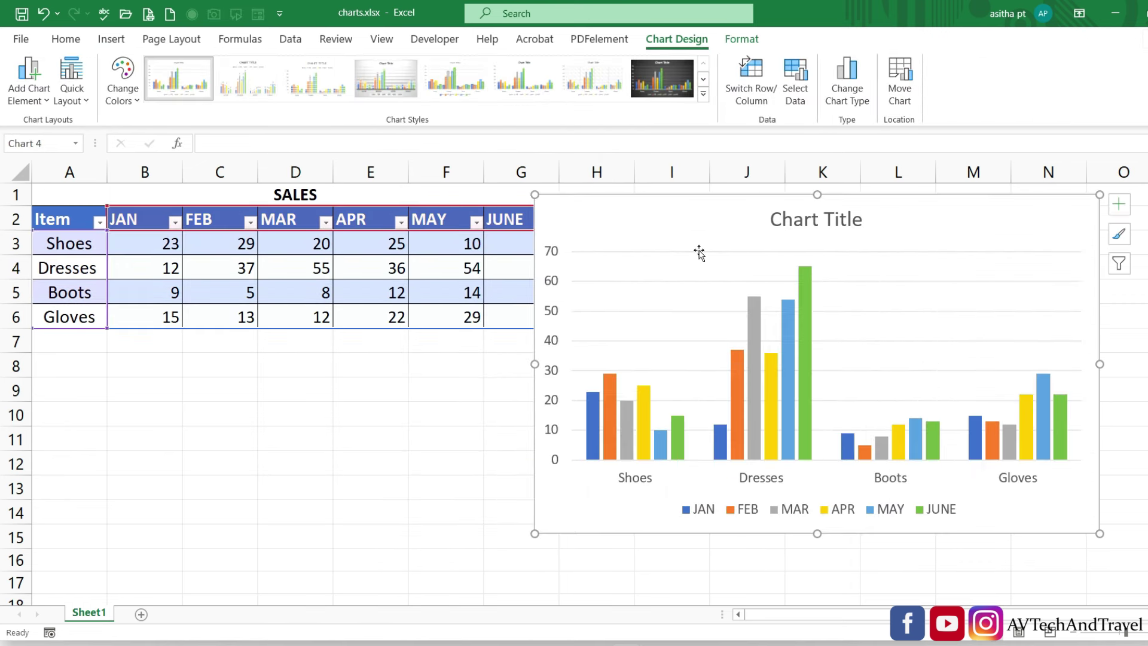
{"action": "left_click_drag", "start_coordinate": [536, 194], "coordinate": [629, 224]}
Extend the sales table with a new July column header in H2.
{"action": "left_click", "coordinate": [598, 219]}
{"action": "type", "text": "J"}
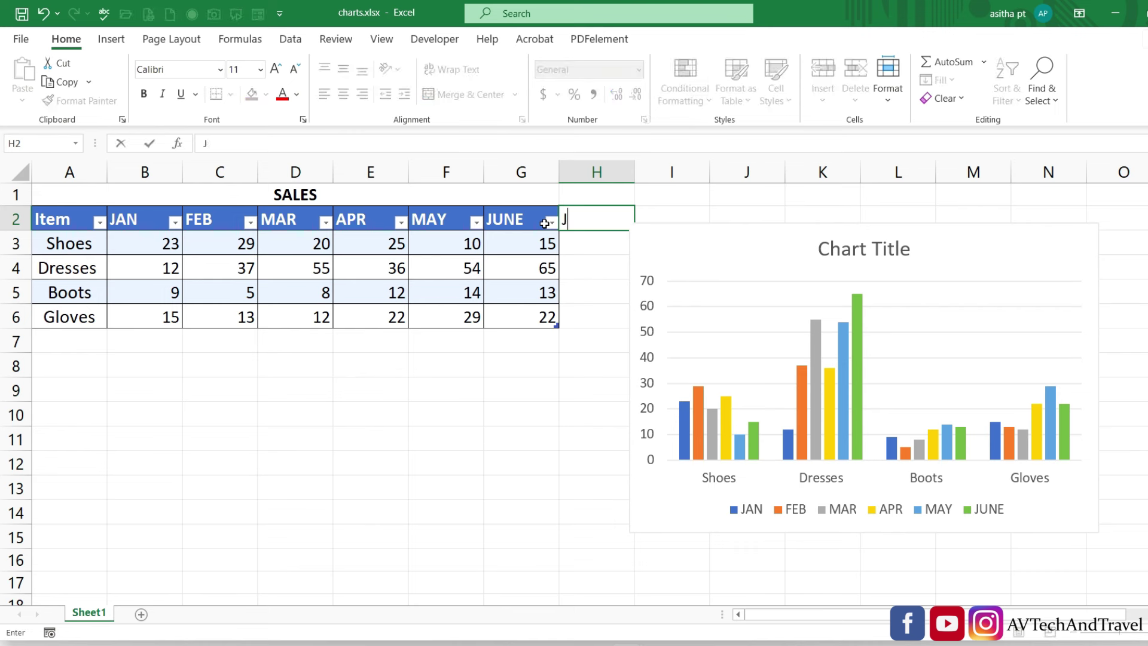
{"action": "type", "text": "uly"}
{"action": "key", "text": "Return"}
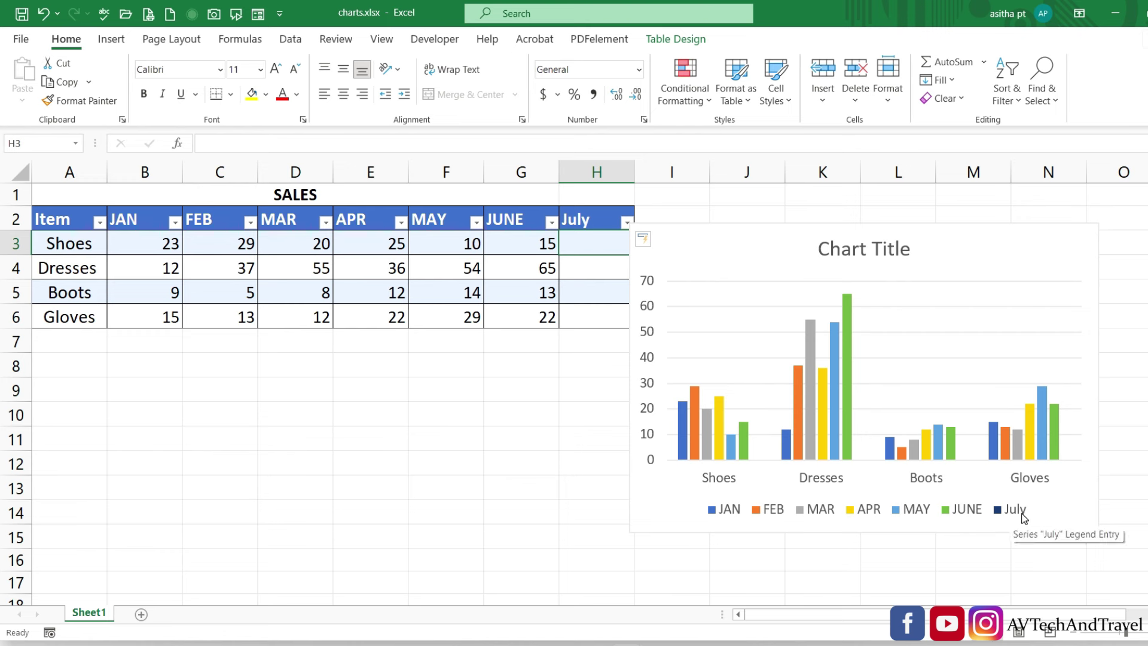
Fill the July column with 23 for Shoes, 32 for Dresses, 45 for Boots and 65 for Gloves.
{"action": "double_click", "coordinate": [574, 248]}
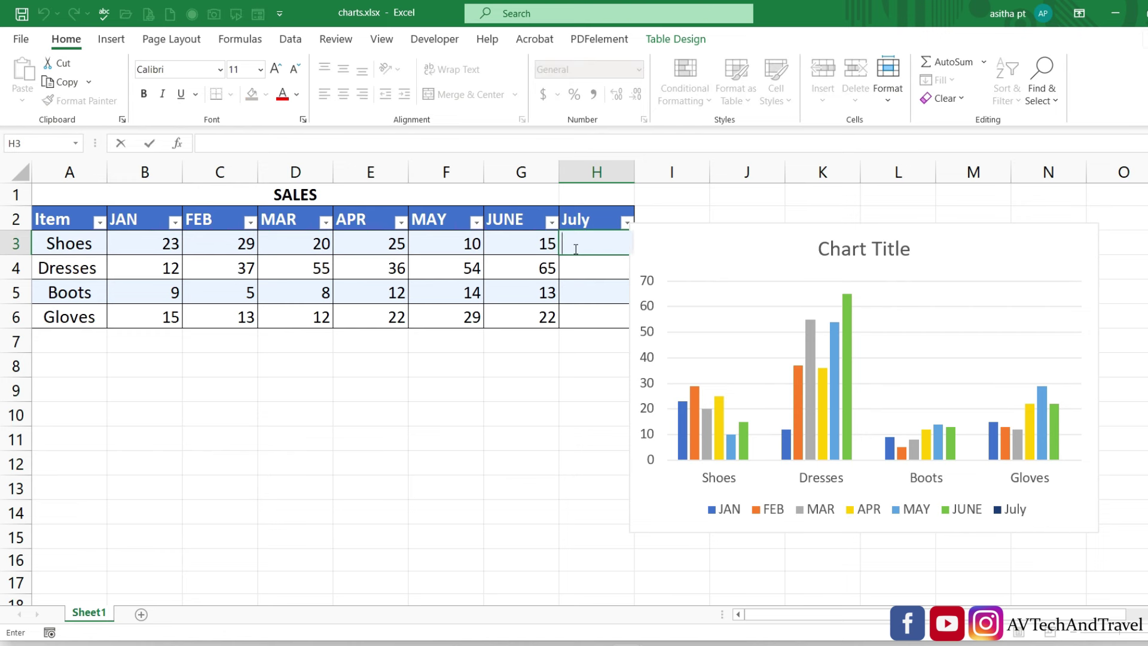
{"action": "type", "text": "23"}
{"action": "key", "text": "Return"}
{"action": "type", "text": "32"}
{"action": "key", "text": "Return"}
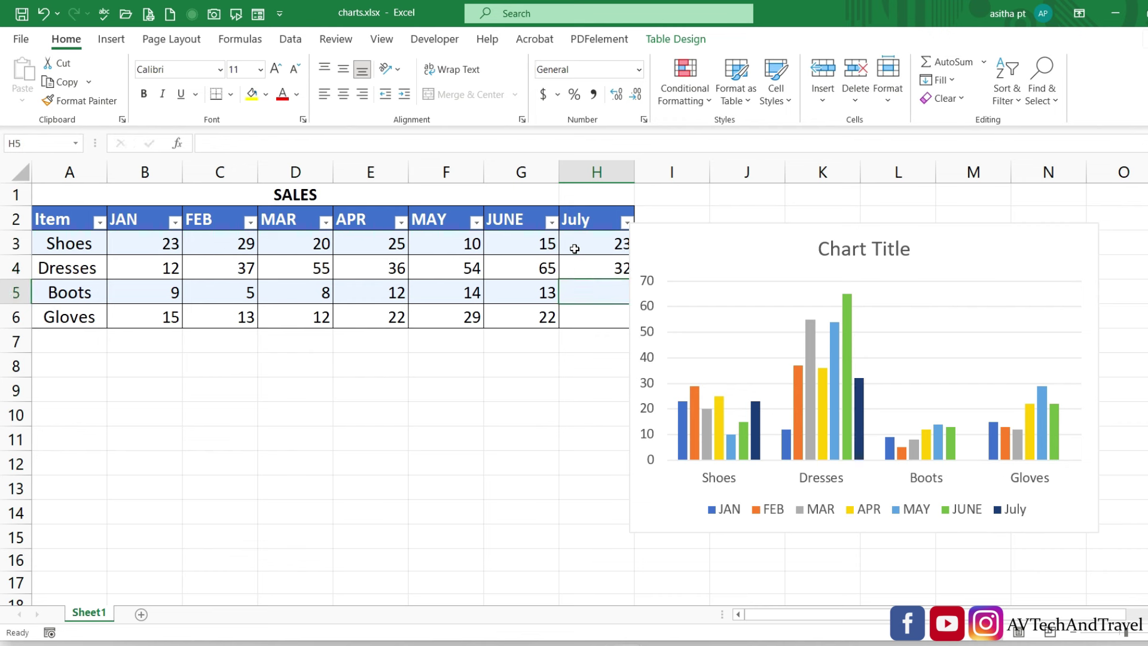
{"action": "type", "text": "45"}
{"action": "key", "text": "Return"}
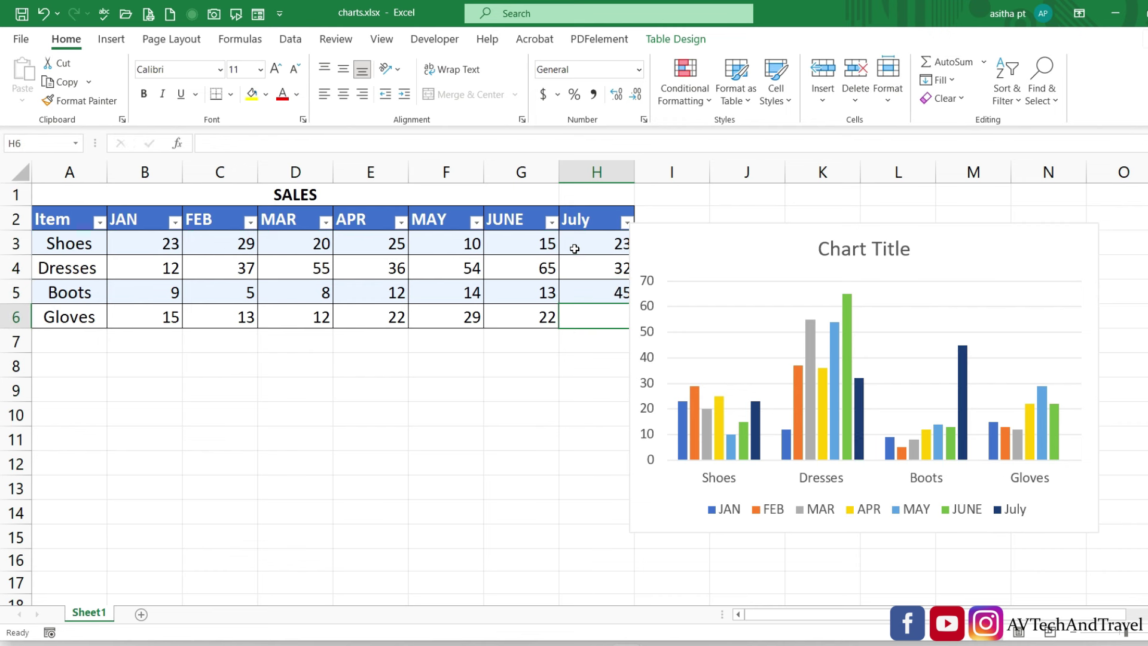
{"action": "type", "text": "65"}
{"action": "key", "text": "Return"}
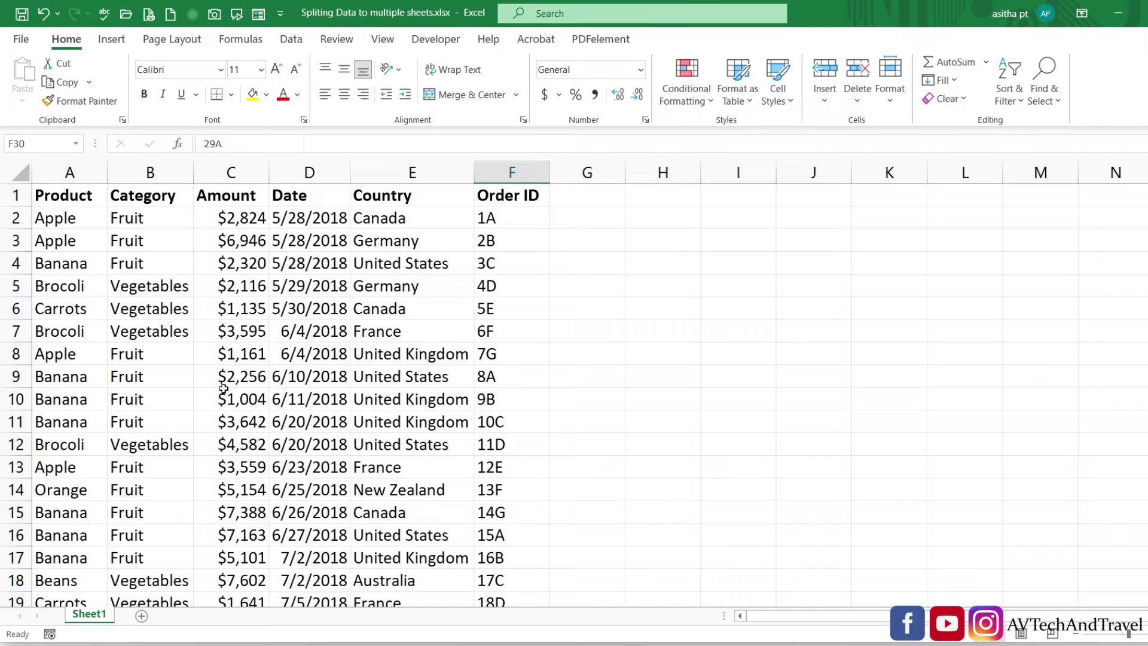
{"action": "scroll", "coordinate": [223, 388], "scroll_direction": "down", "scroll_amount": 6}
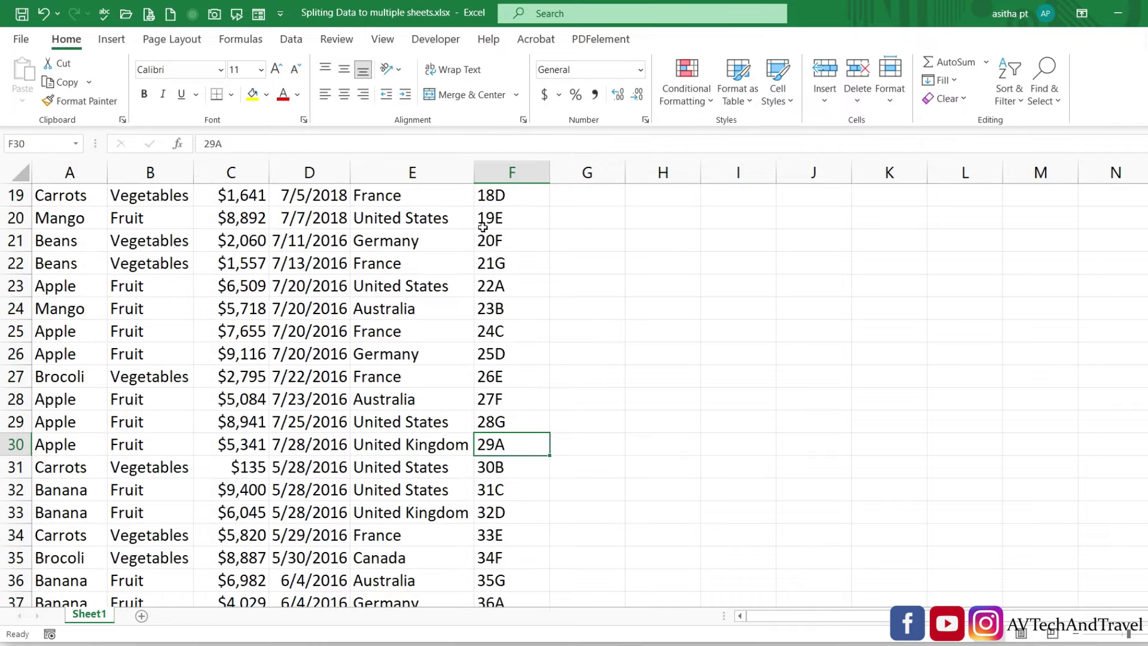
{"action": "scroll", "coordinate": [379, 455], "scroll_direction": "down", "scroll_amount": 3}
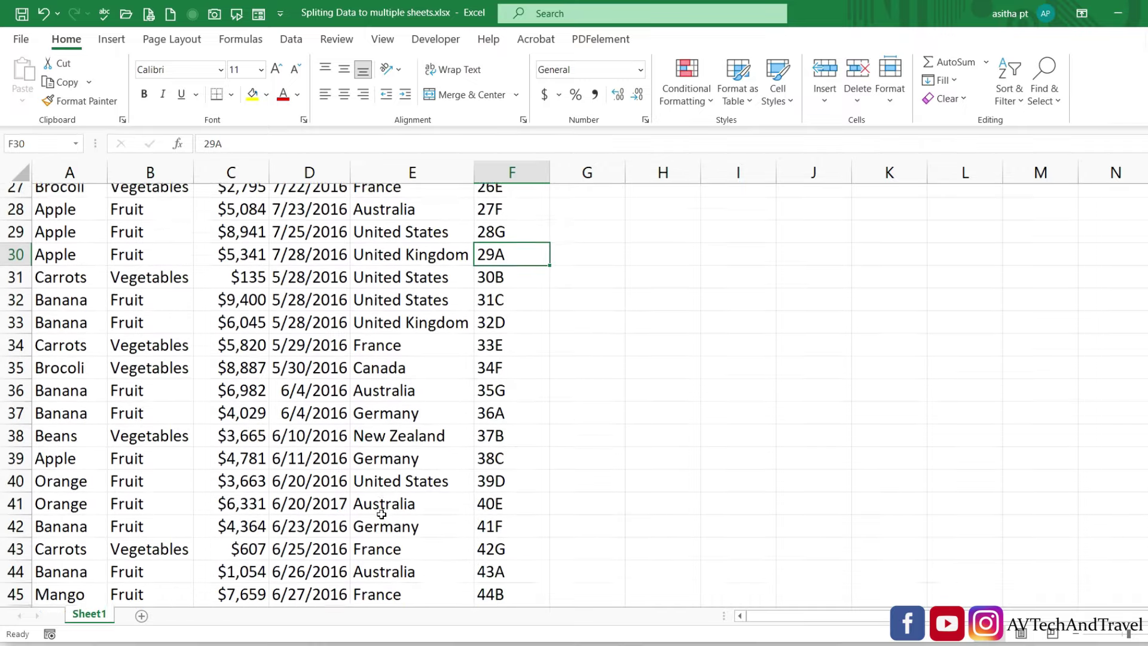
{"action": "scroll", "coordinate": [380, 479], "scroll_direction": "up", "scroll_amount": 4}
{"action": "scroll", "coordinate": [381, 514], "scroll_direction": "up", "scroll_amount": 5}
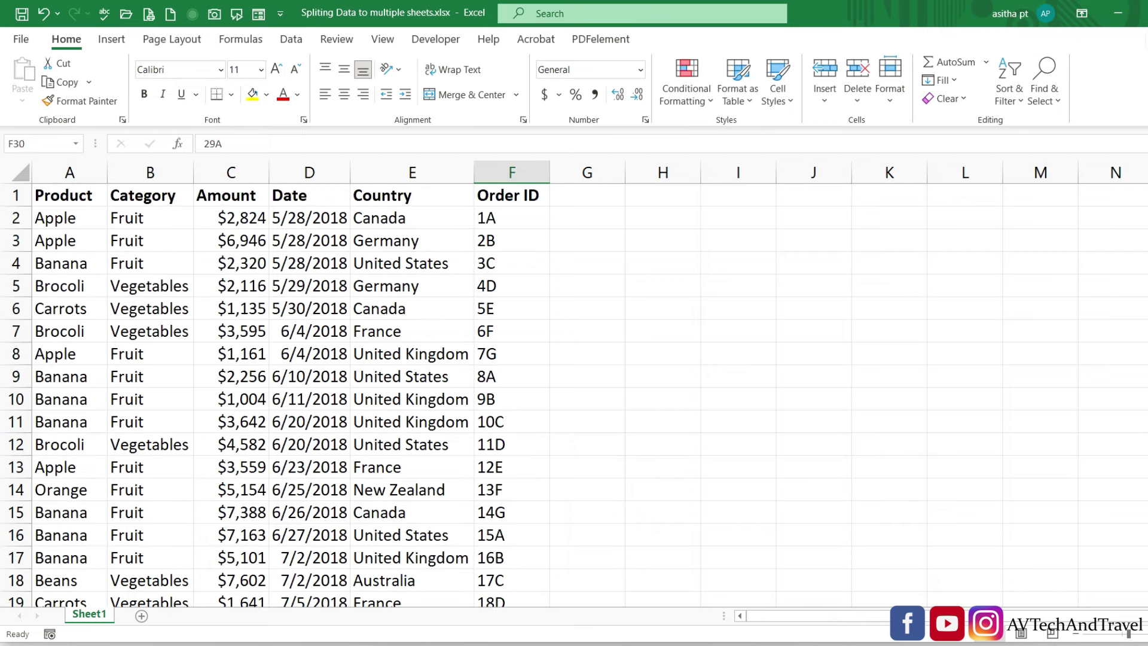
Convert the product order data, from the Product column through Order ID, into a table with headers.
{"action": "left_click", "coordinate": [1134, 637]}
{"action": "scroll", "coordinate": [584, 505], "scroll_direction": "up", "scroll_amount": 1}
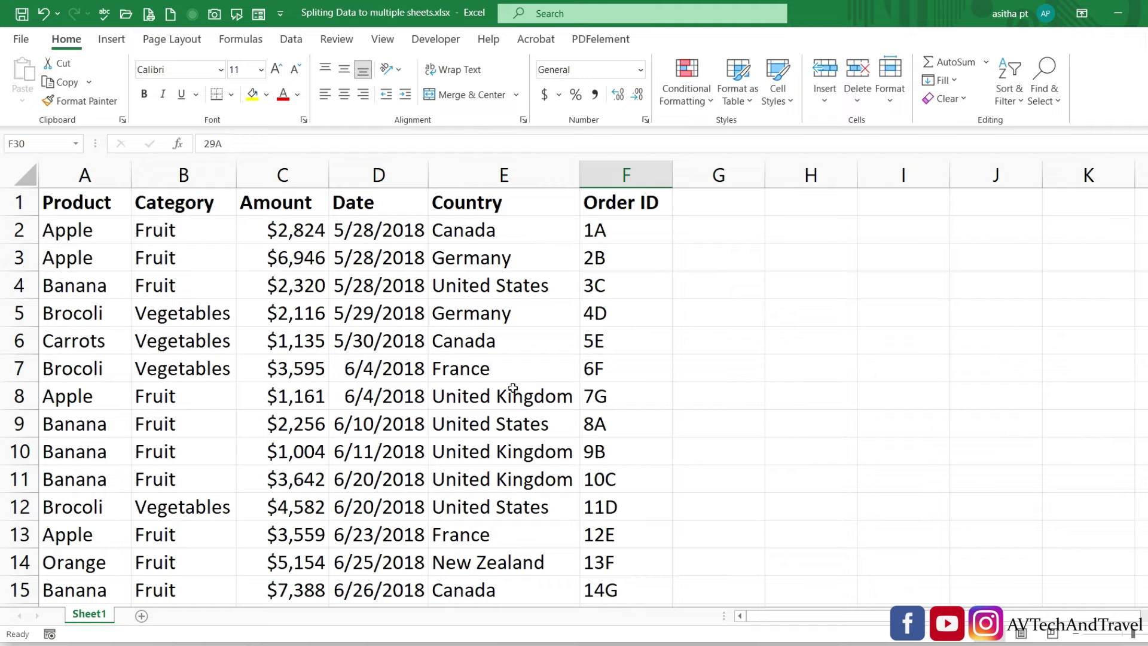
{"action": "scroll", "coordinate": [513, 387], "scroll_direction": "down", "scroll_amount": 11}
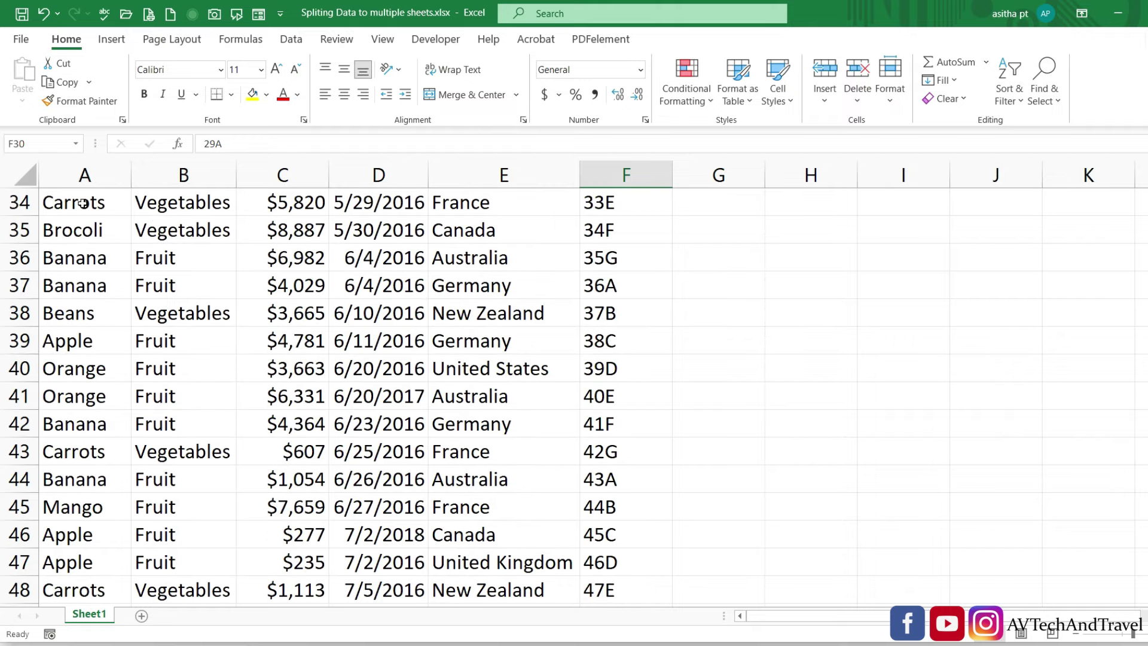
{"action": "scroll", "coordinate": [417, 447], "scroll_direction": "up", "scroll_amount": 11}
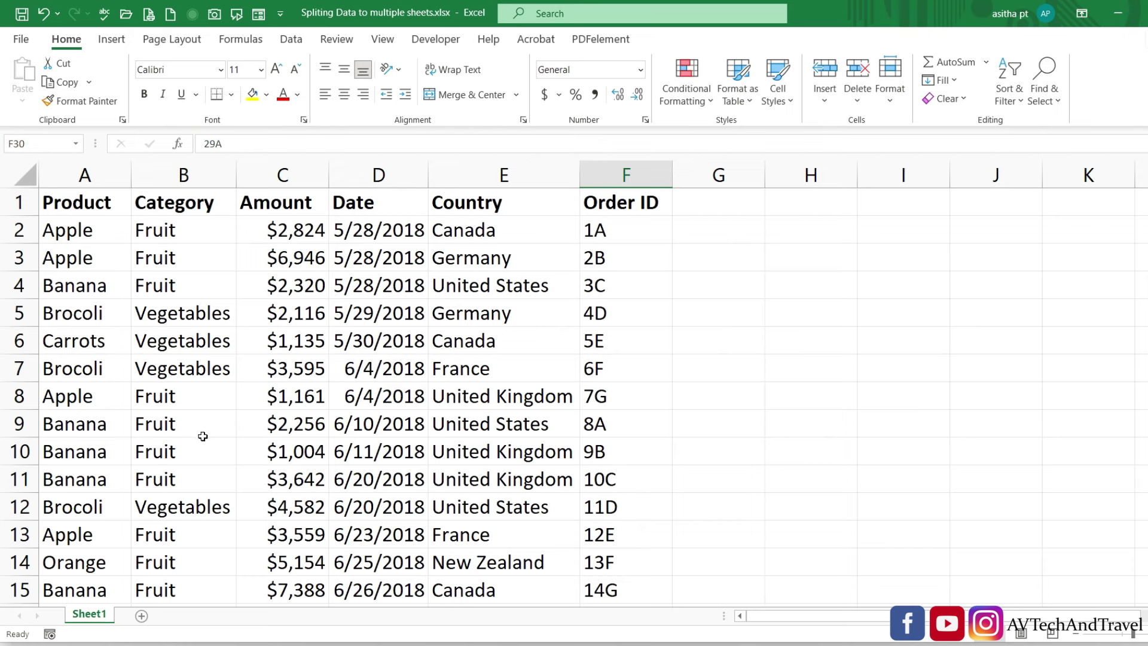
{"action": "left_click", "coordinate": [281, 476]}
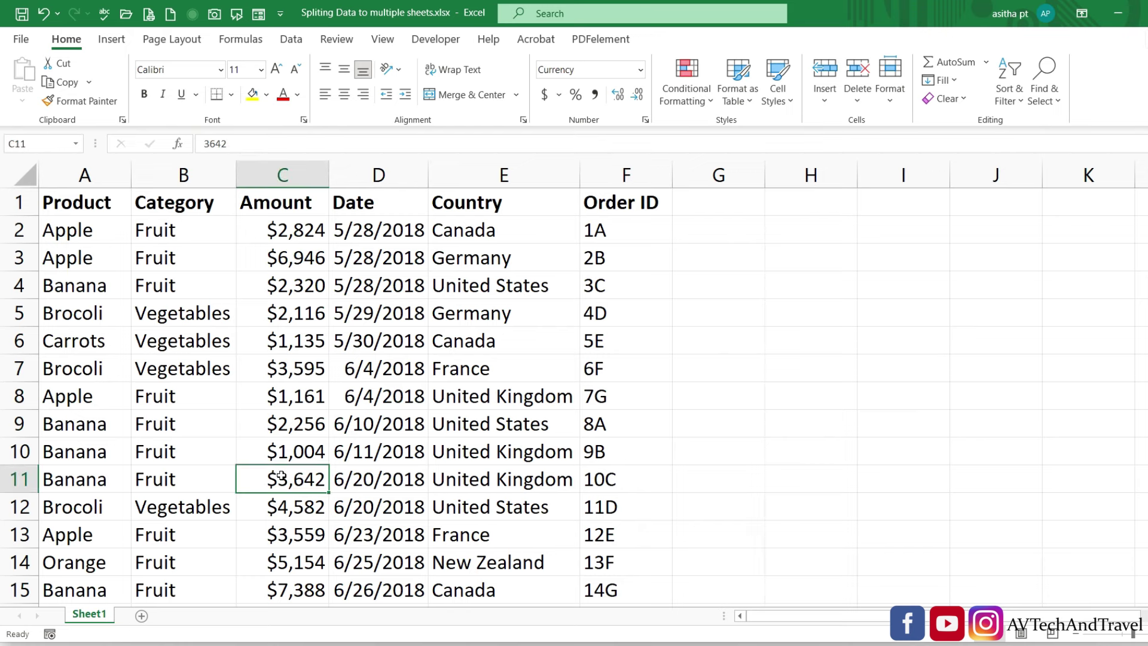
{"action": "left_click", "coordinate": [126, 49]}
{"action": "left_click", "coordinate": [132, 64]}
{"action": "left_click", "coordinate": [812, 332]}
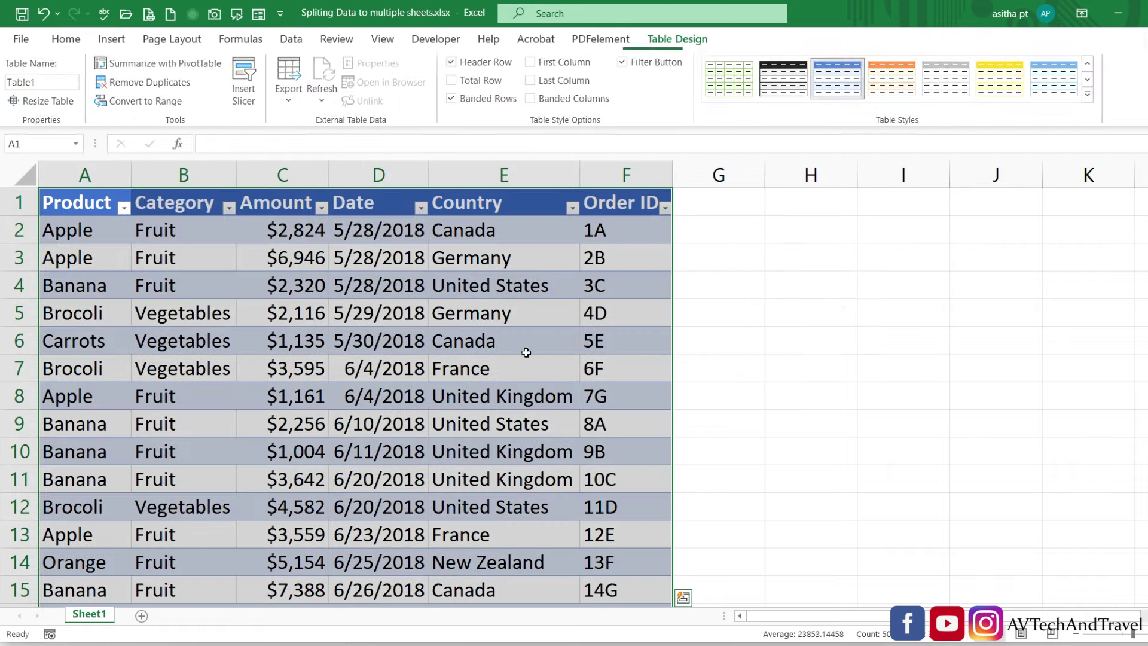
{"action": "left_click", "coordinate": [383, 353]}
{"action": "scroll", "coordinate": [330, 391], "scroll_direction": "down", "scroll_amount": 7}
{"action": "scroll", "coordinate": [330, 392], "scroll_direction": "down", "scroll_amount": 3}
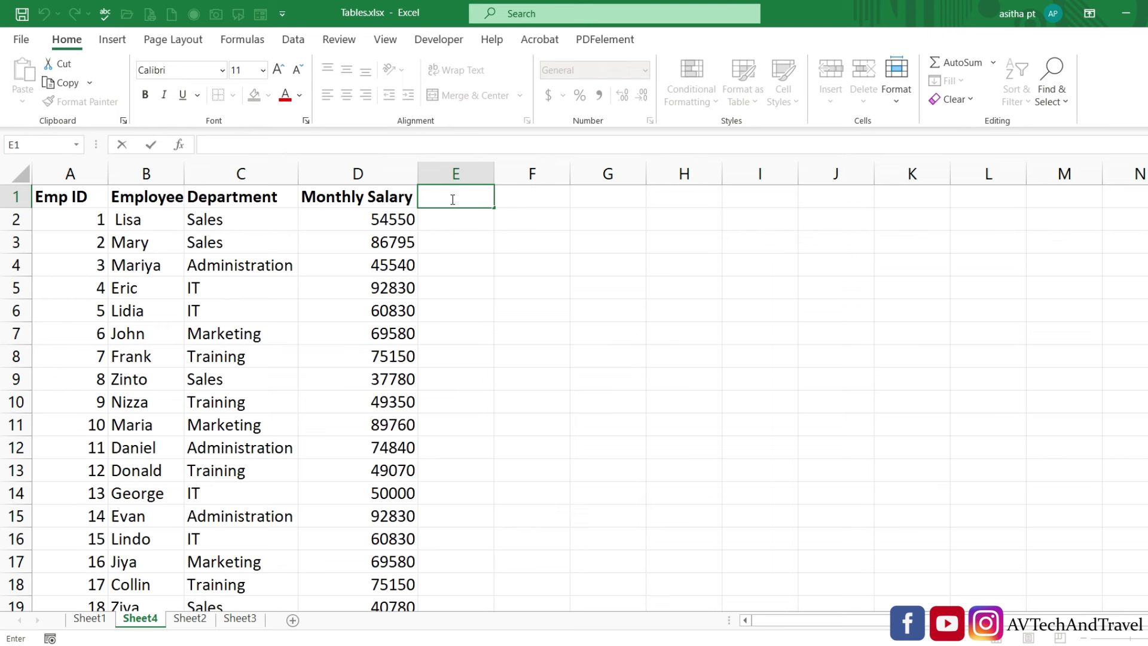
Add an Annual Salary header in E1 beside Monthly Salary on Sheet4 of Tables.xlsx and fit column E to it.
{"action": "type", "text": "Annual Salary"}
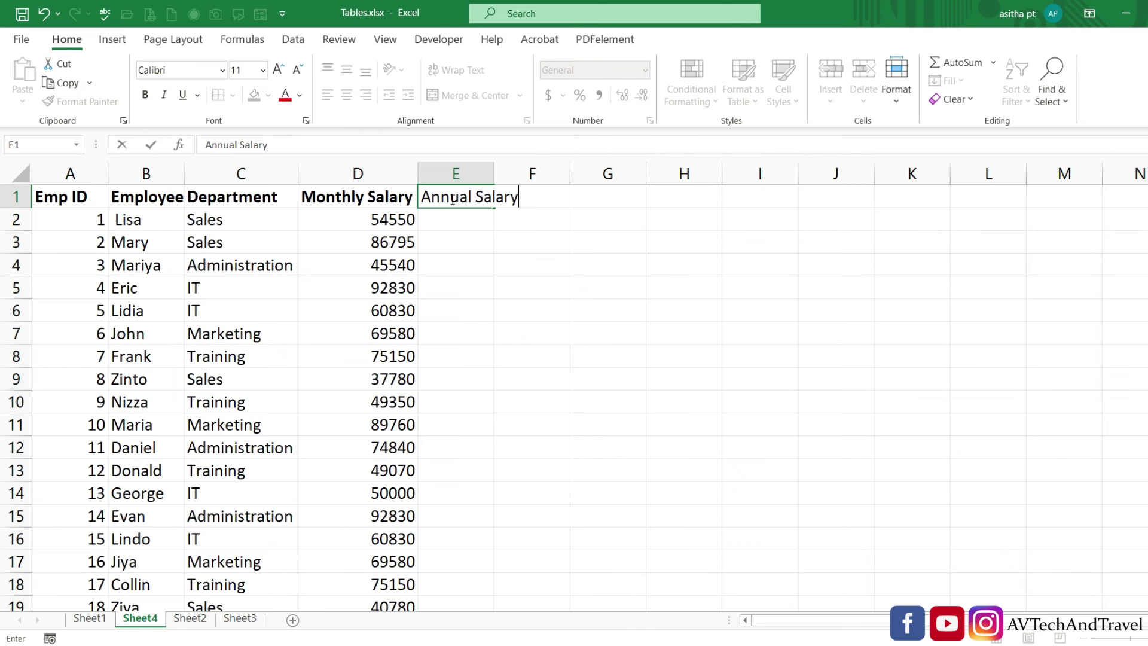
{"action": "left_click", "coordinate": [537, 236]}
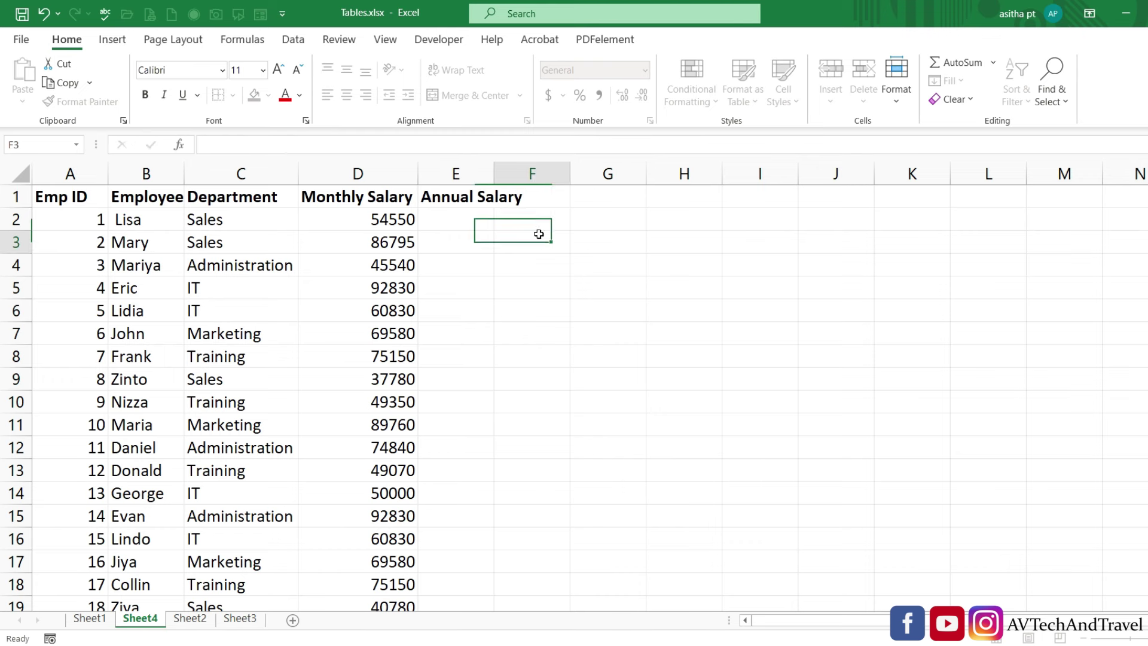
{"action": "double_click", "coordinate": [496, 173]}
Calculate the annual salary in E2 with =D2*12 and fill the formula down to E19.
{"action": "key", "text": "Up"}
{"action": "key", "text": "Left"}
{"action": "type", "text": "="}
{"action": "key", "text": "Left"}
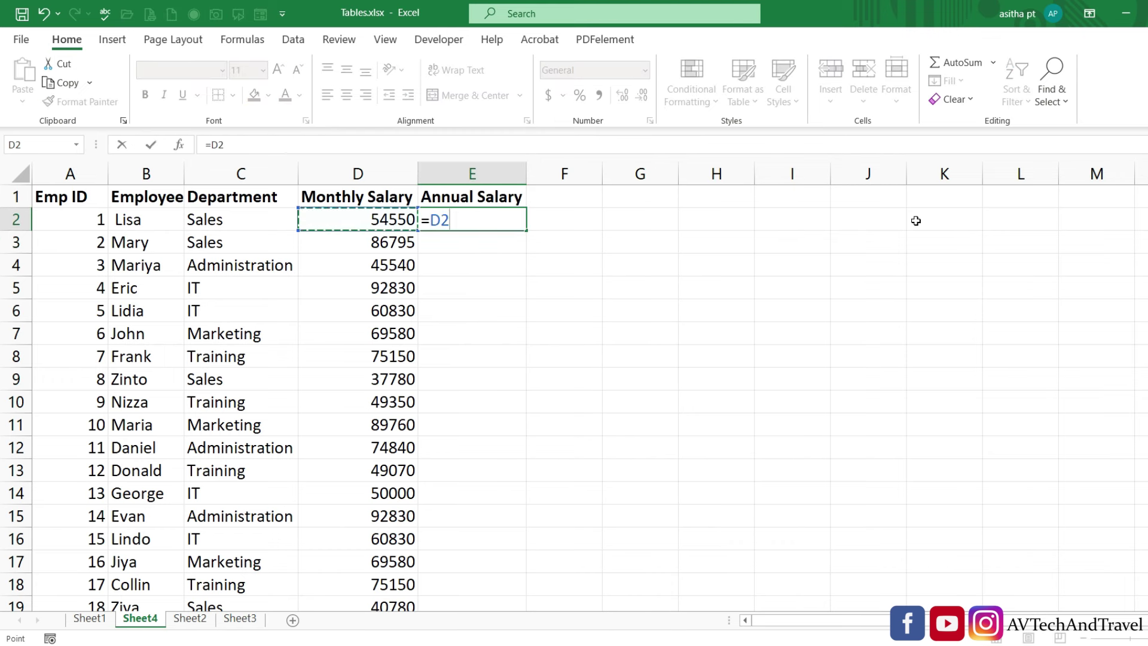
{"action": "type", "text": "*12"}
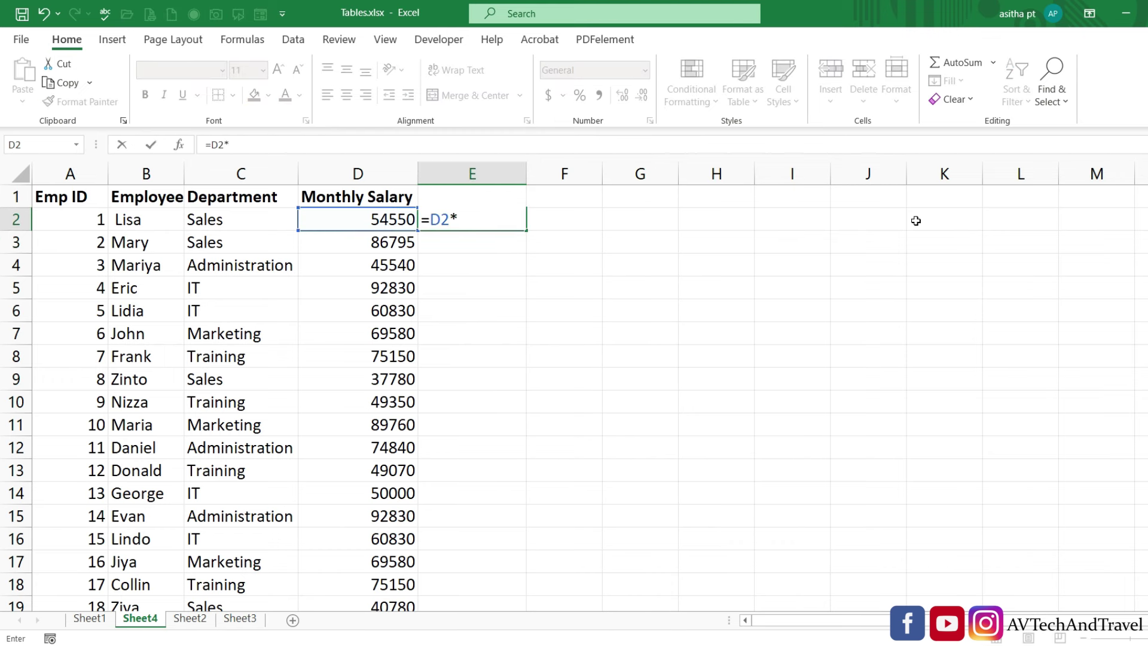
{"action": "key", "text": "Return"}
{"action": "left_click", "coordinate": [524, 227]}
{"action": "left_click_drag", "start_coordinate": [527, 231], "coordinate": [481, 571]}
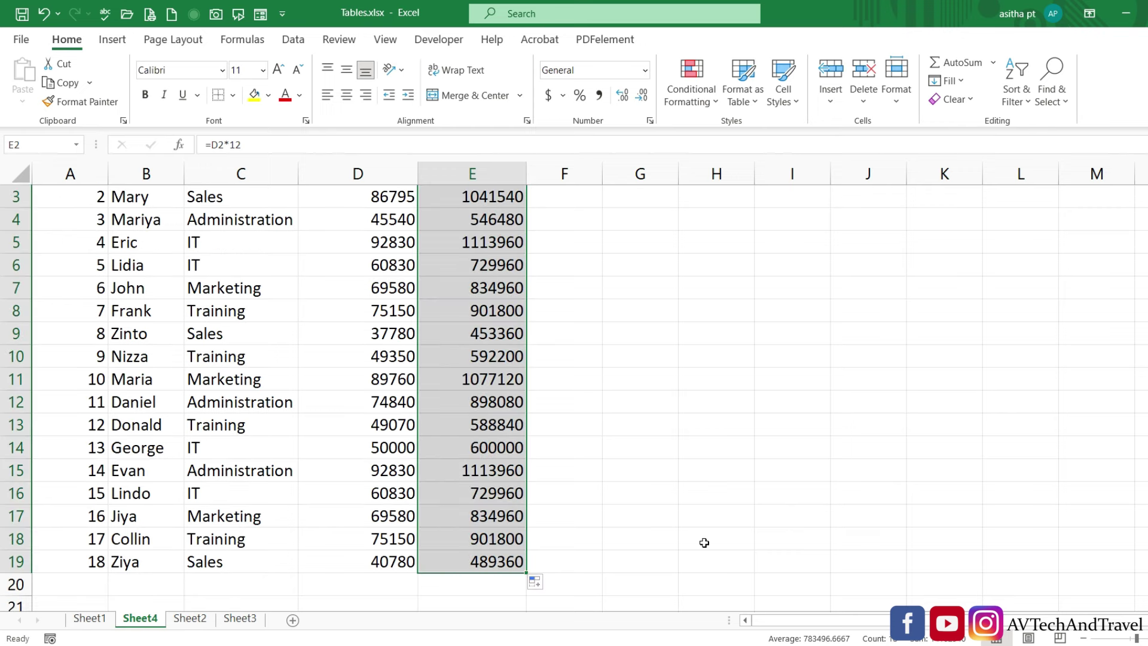
{"action": "scroll", "coordinate": [704, 543], "scroll_direction": "up", "scroll_amount": 1}
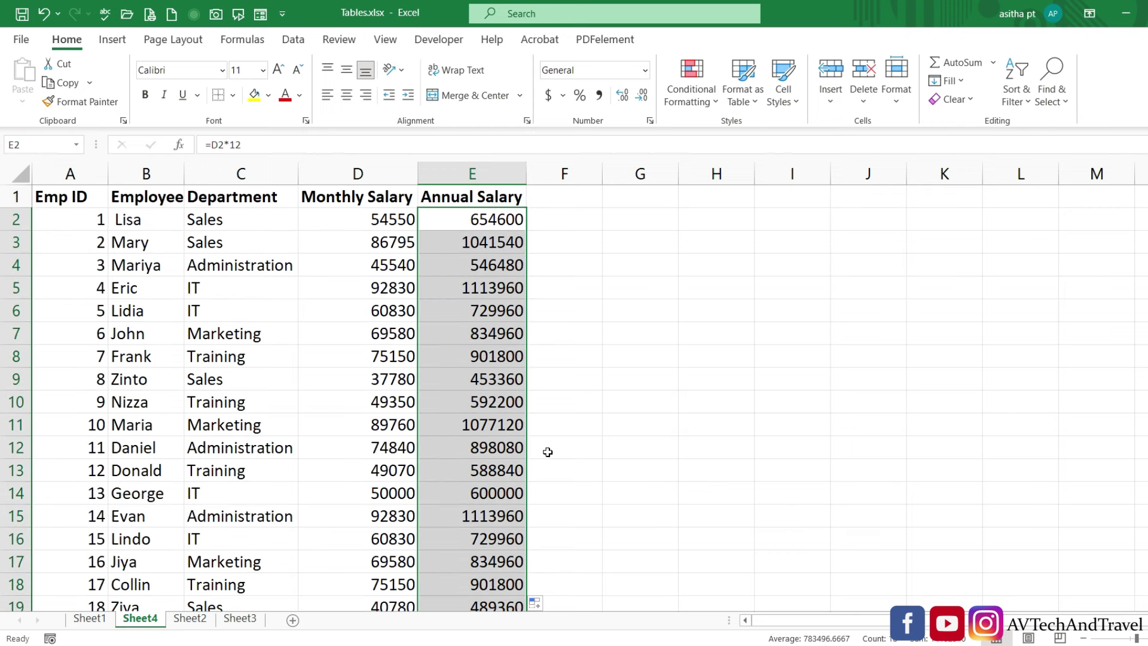
Undo the annual salary fill, the formula, the column widening and the Annual Salary header.
{"action": "key", "text": "ctrl+z"}
{"action": "key", "text": "ctrl+z"}
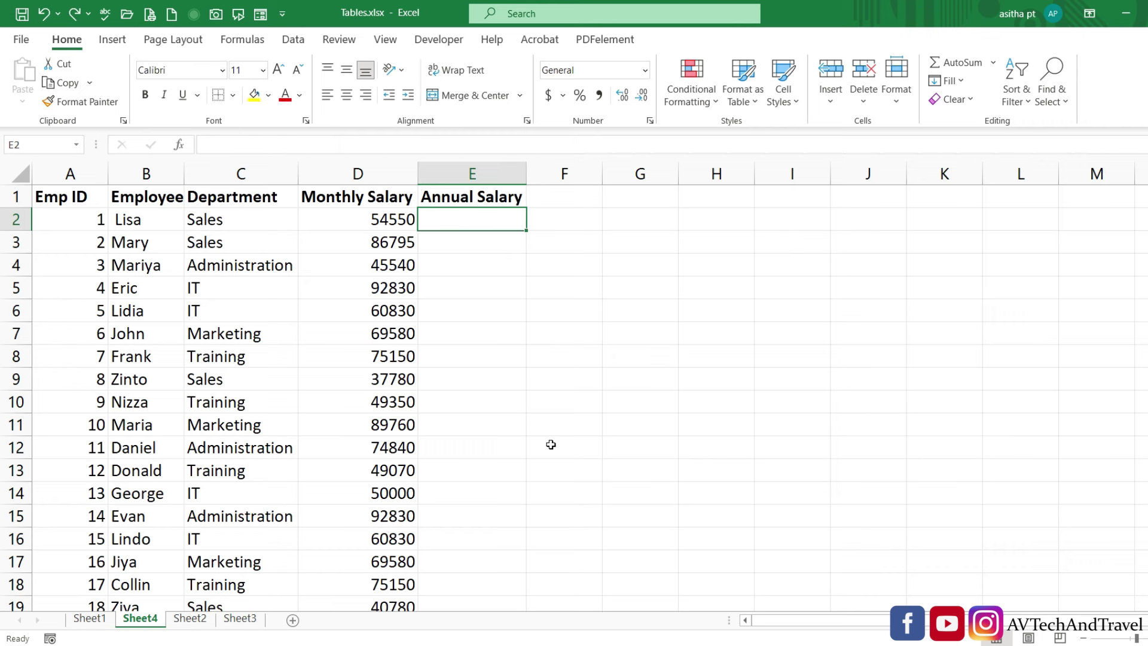
{"action": "key", "text": "ctrl+z"}
{"action": "key", "text": "ctrl+z"}
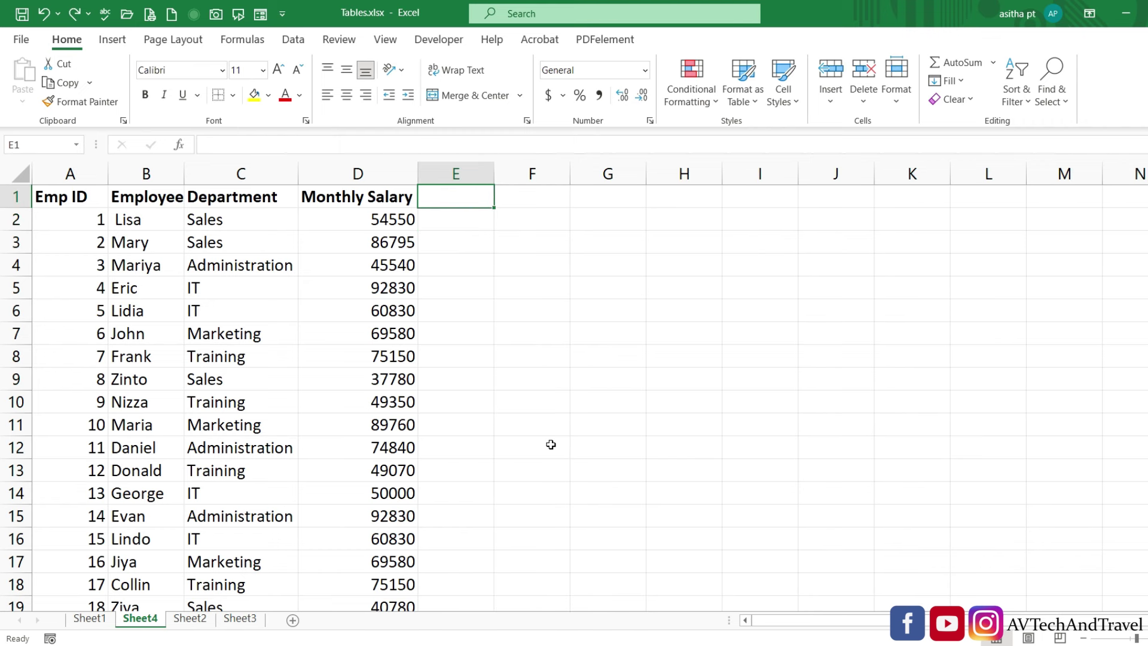
{"action": "left_click", "coordinate": [550, 444]}
Convert the employee range A1:D19 into a table with headers.
{"action": "left_click", "coordinate": [159, 399]}
{"action": "left_click", "coordinate": [105, 40]}
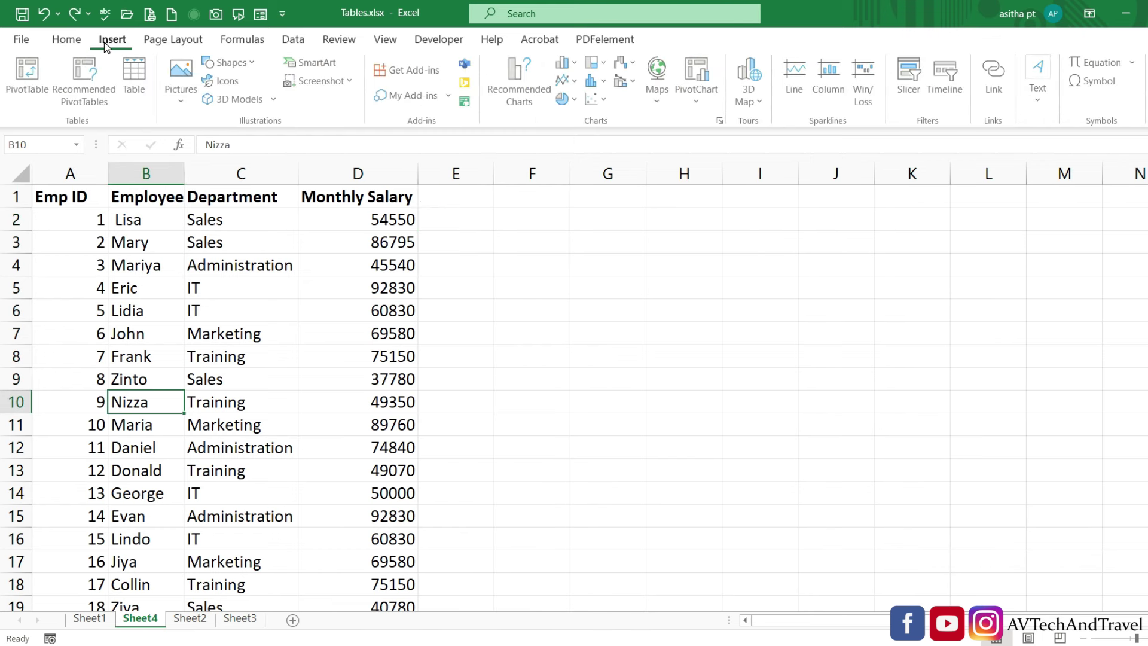
{"action": "left_click", "coordinate": [134, 77]}
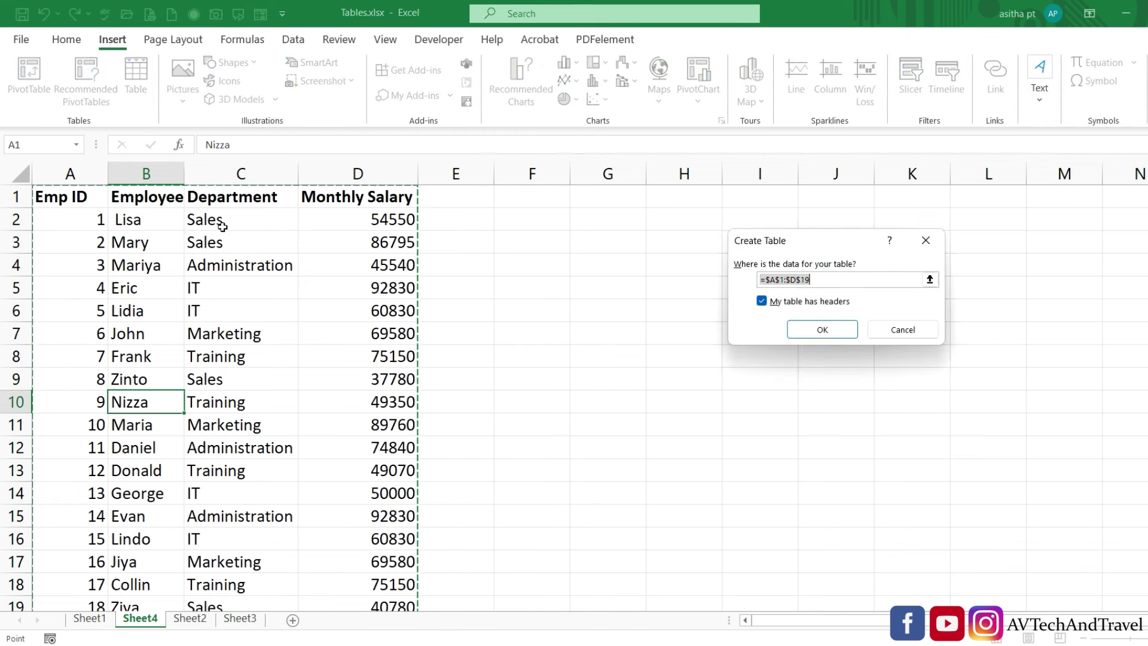
{"action": "left_click", "coordinate": [819, 329]}
Extend the employee table with an Annual Salary header in E1 and fit the column width to it.
{"action": "left_click", "coordinate": [522, 198]}
{"action": "type", "text": "Annual Salary"}
{"action": "key", "text": "Return"}
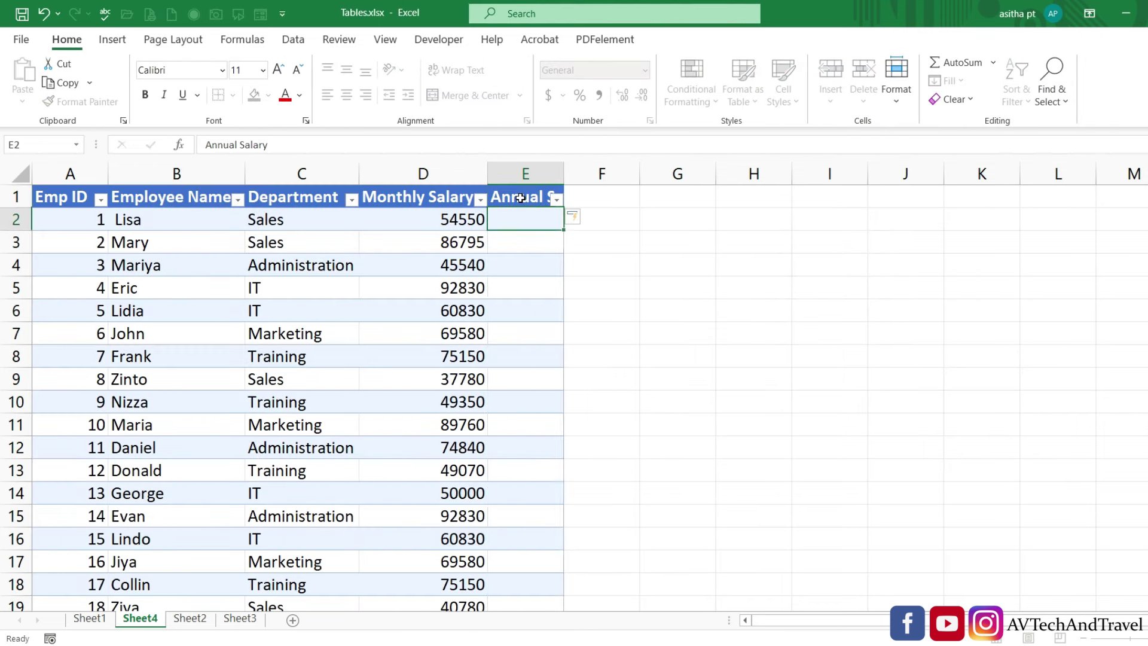
{"action": "double_click", "coordinate": [564, 173]}
Fill the Annual Salary column by entering the formula =[@[Monthly Salary]]*12 in E2.
{"action": "type", "text": "="}
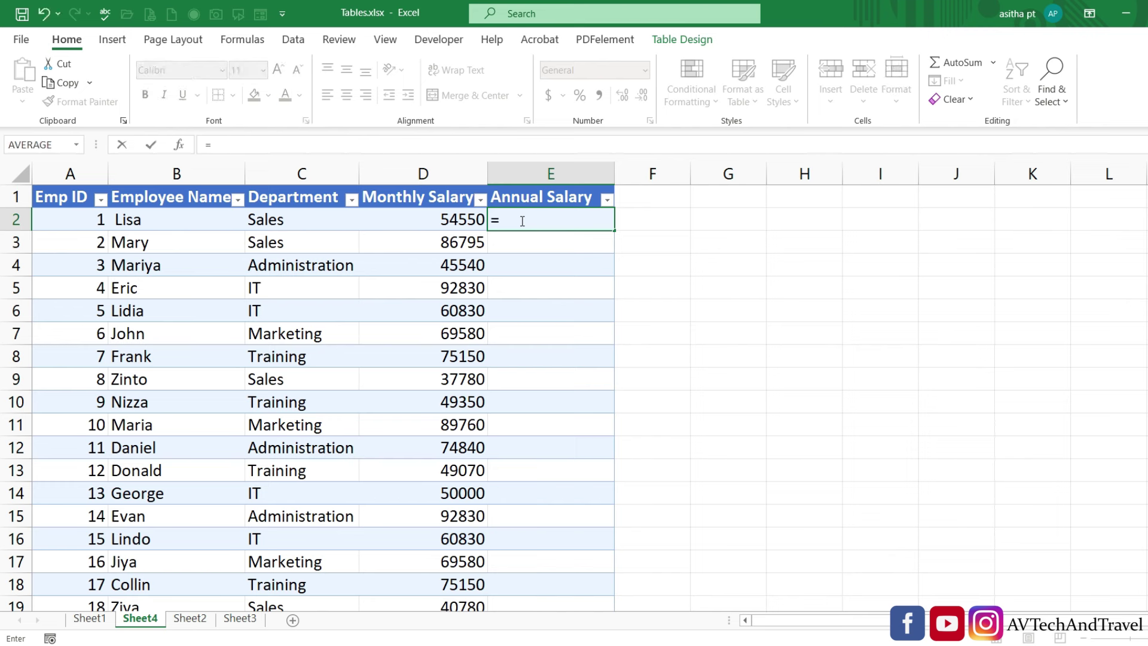
{"action": "left_click", "coordinate": [471, 223]}
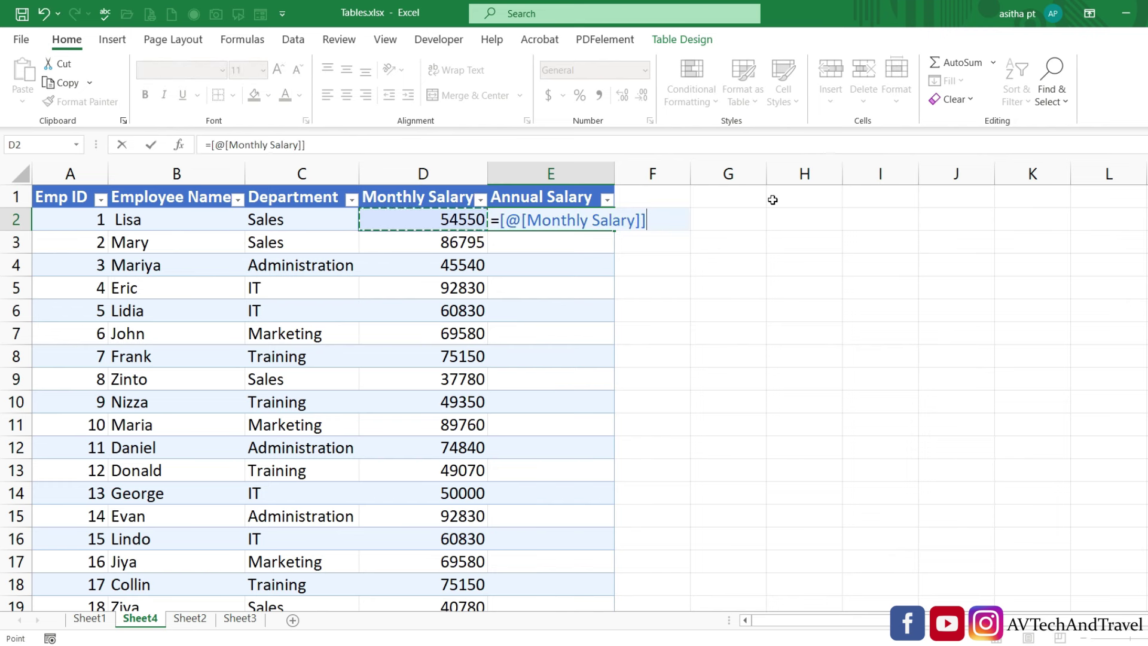
{"action": "type", "text": "*12"}
{"action": "key", "text": "Return"}
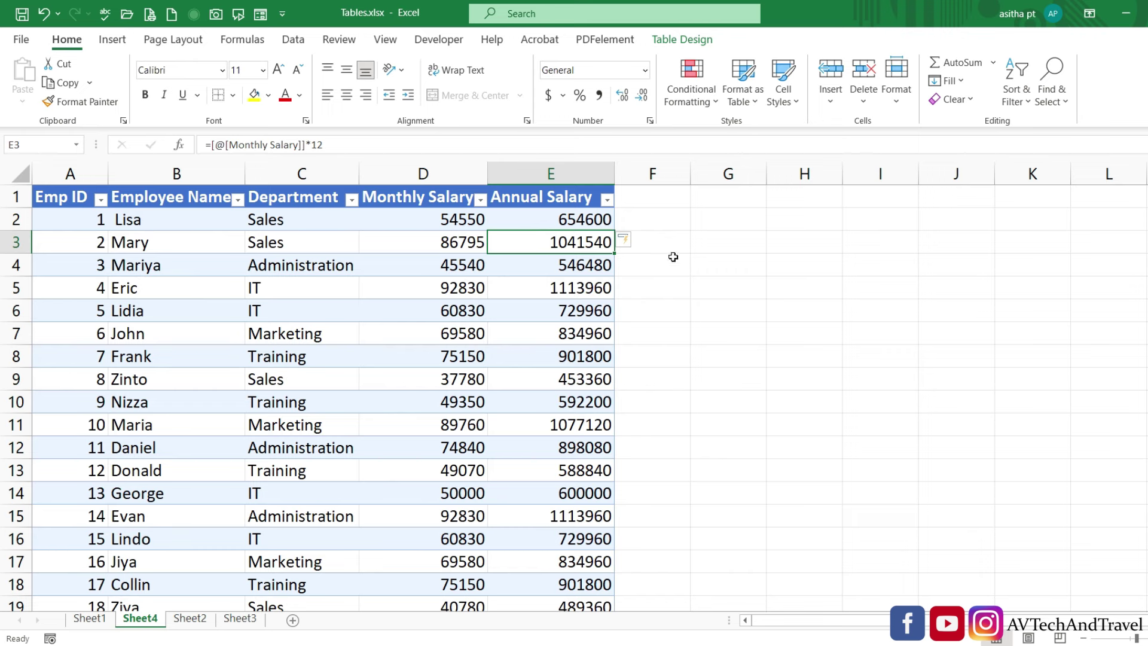
{"action": "scroll", "coordinate": [574, 539], "scroll_direction": "down", "scroll_amount": 3}
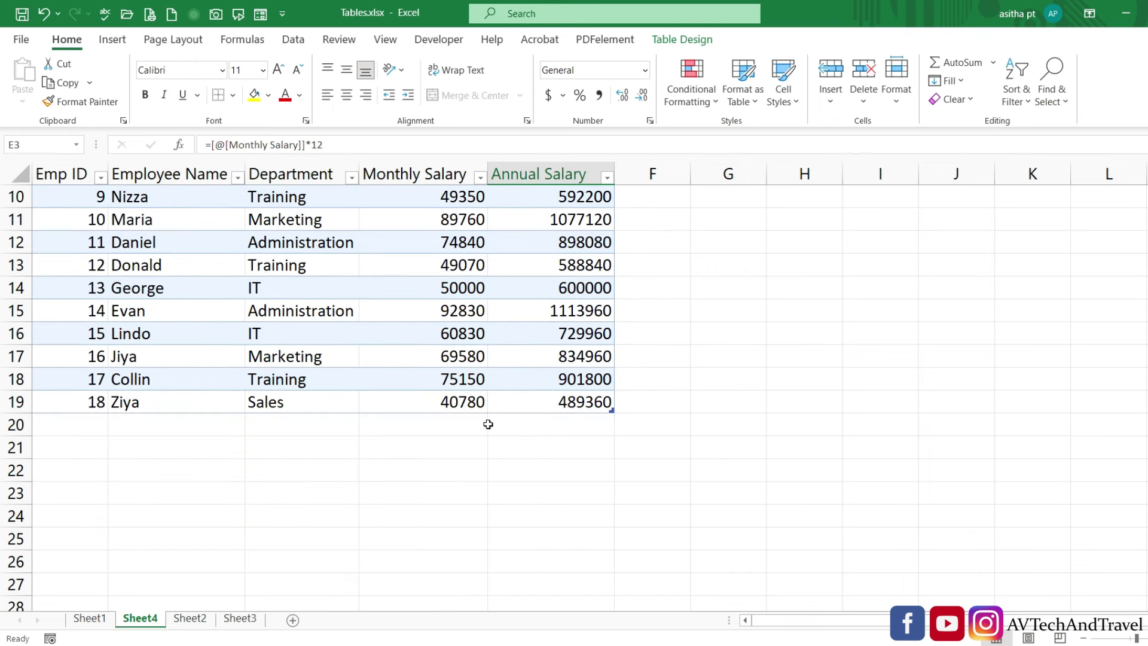
{"action": "scroll", "coordinate": [629, 429], "scroll_direction": "up", "scroll_amount": 3}
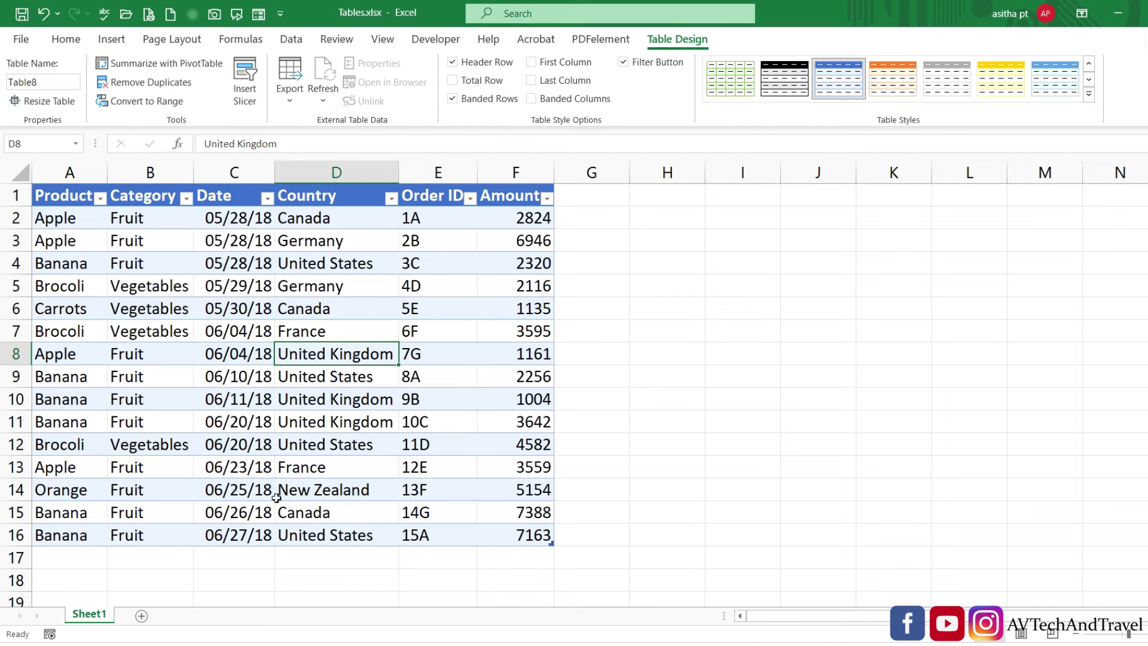
Convert the product order table in A1:F16 of Sheet1 back to a normal range.
{"action": "left_click", "coordinate": [45, 194]}
{"action": "left_click_drag", "start_coordinate": [102, 199], "coordinate": [492, 534]}
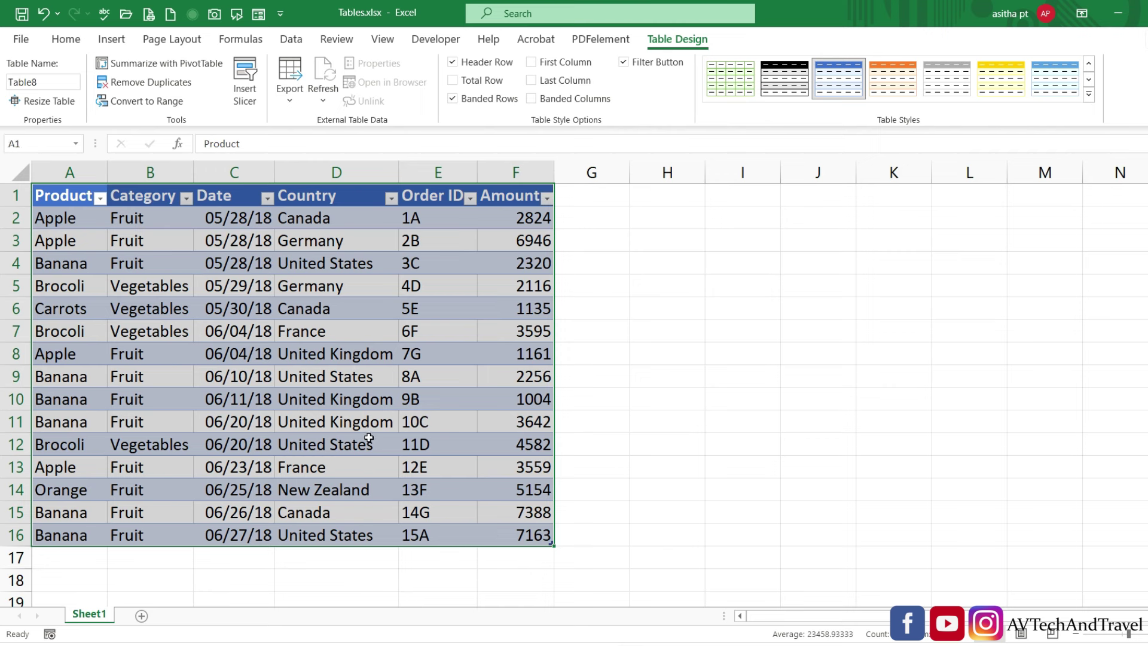
{"action": "right_click", "coordinate": [324, 299]}
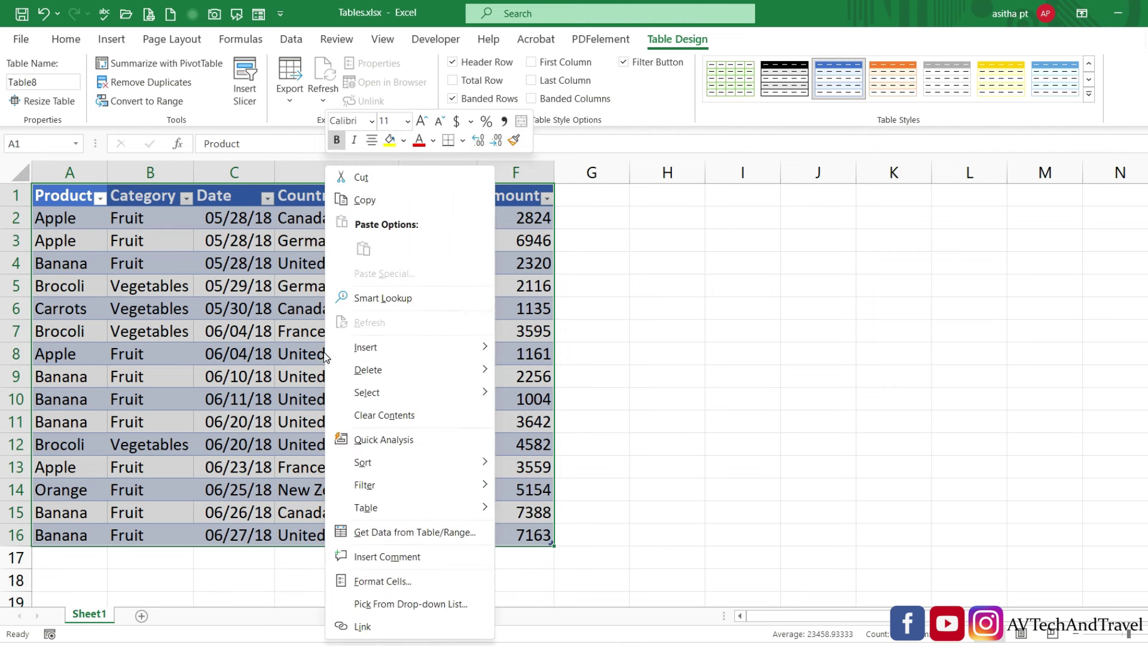
{"action": "mouse_move", "coordinate": [392, 514]}
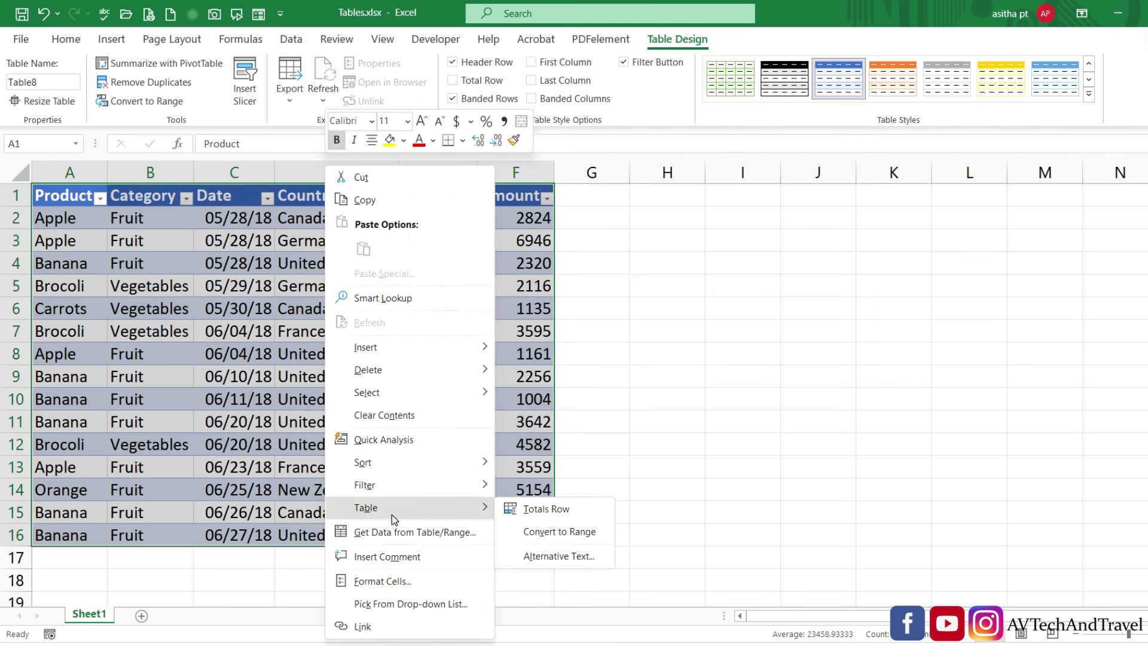
{"action": "left_click", "coordinate": [546, 532]}
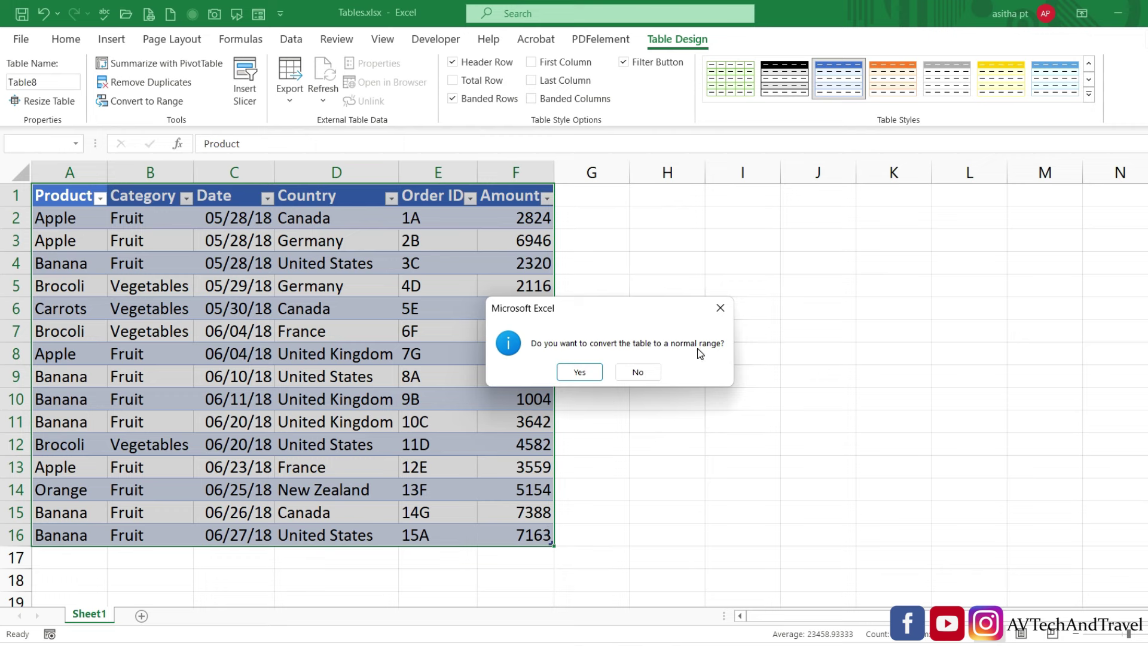
{"action": "left_click", "coordinate": [580, 371]}
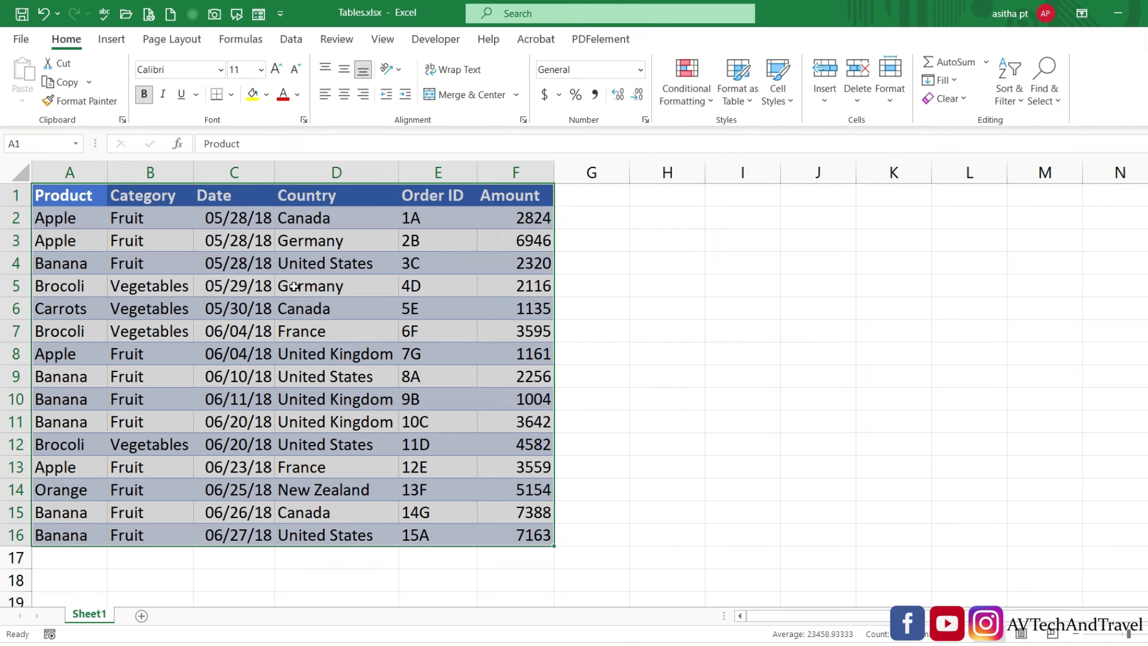
{"action": "left_click", "coordinate": [594, 361]}
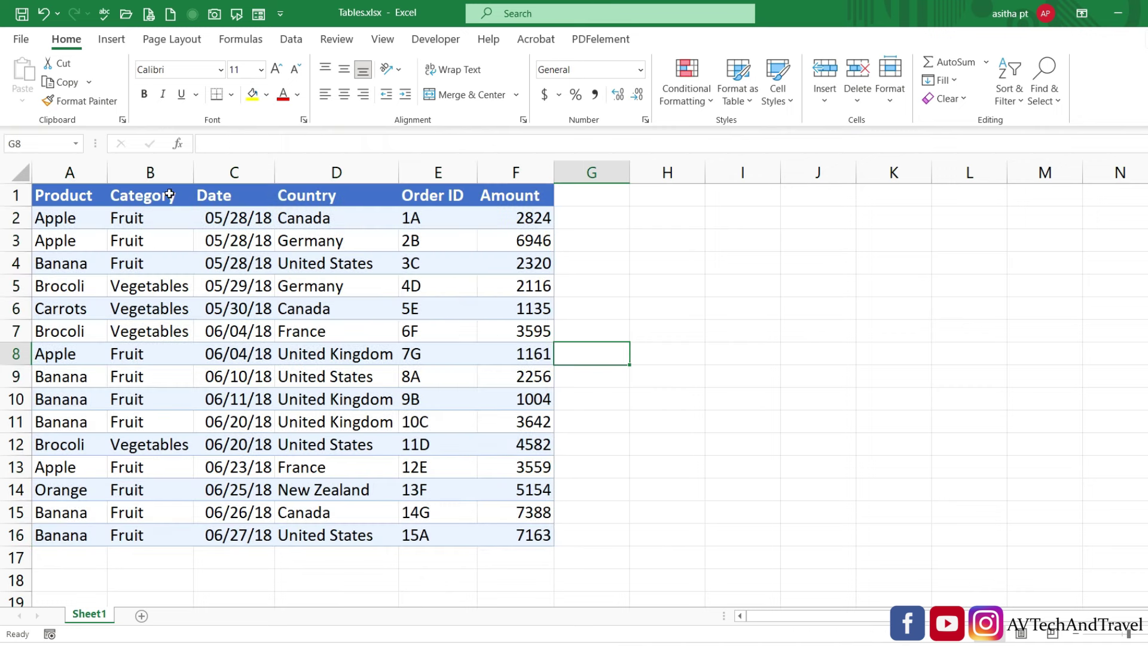
Clear all formats from the range A1:F16, keeping its contents.
{"action": "left_click_drag", "start_coordinate": [58, 196], "coordinate": [514, 540]}
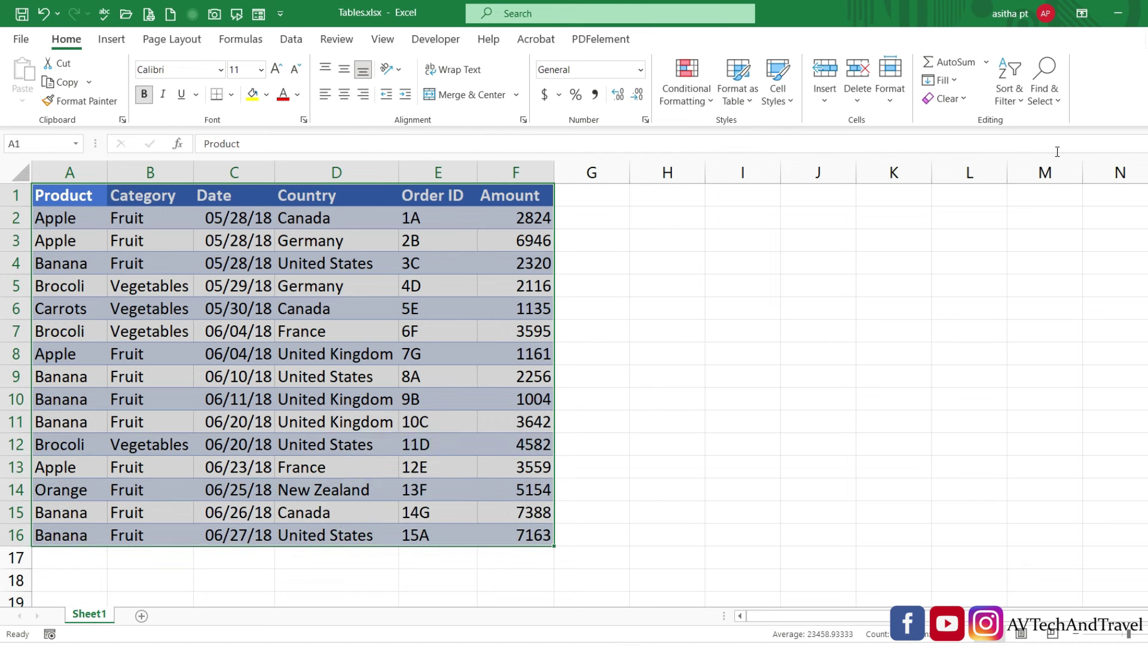
{"action": "left_click", "coordinate": [965, 101]}
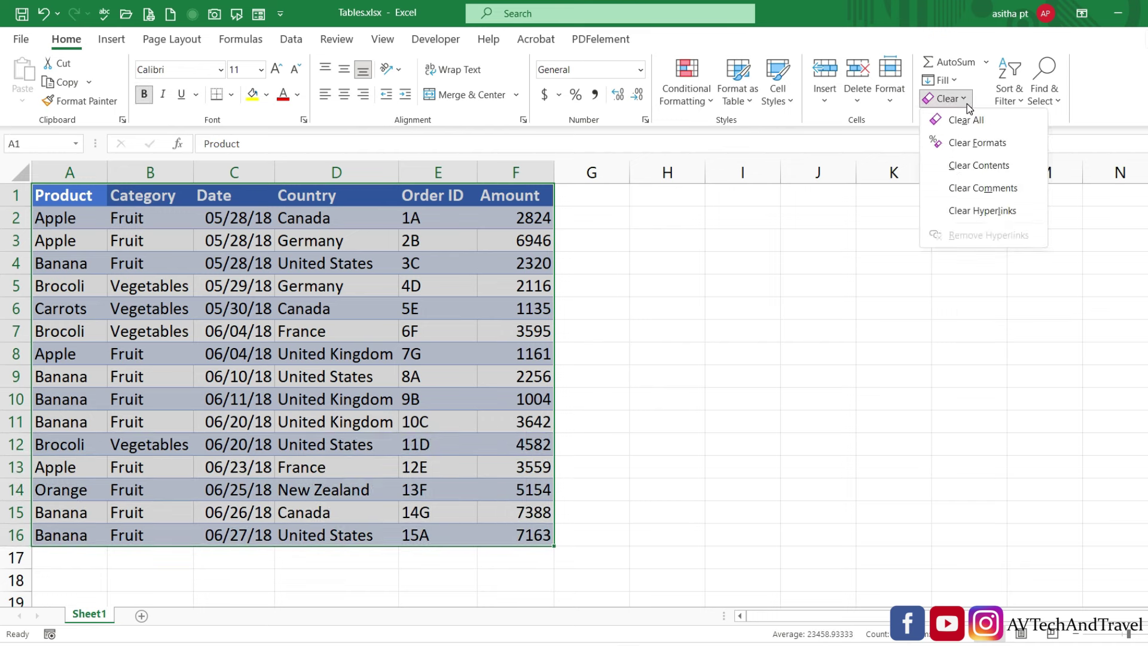
{"action": "left_click", "coordinate": [955, 146]}
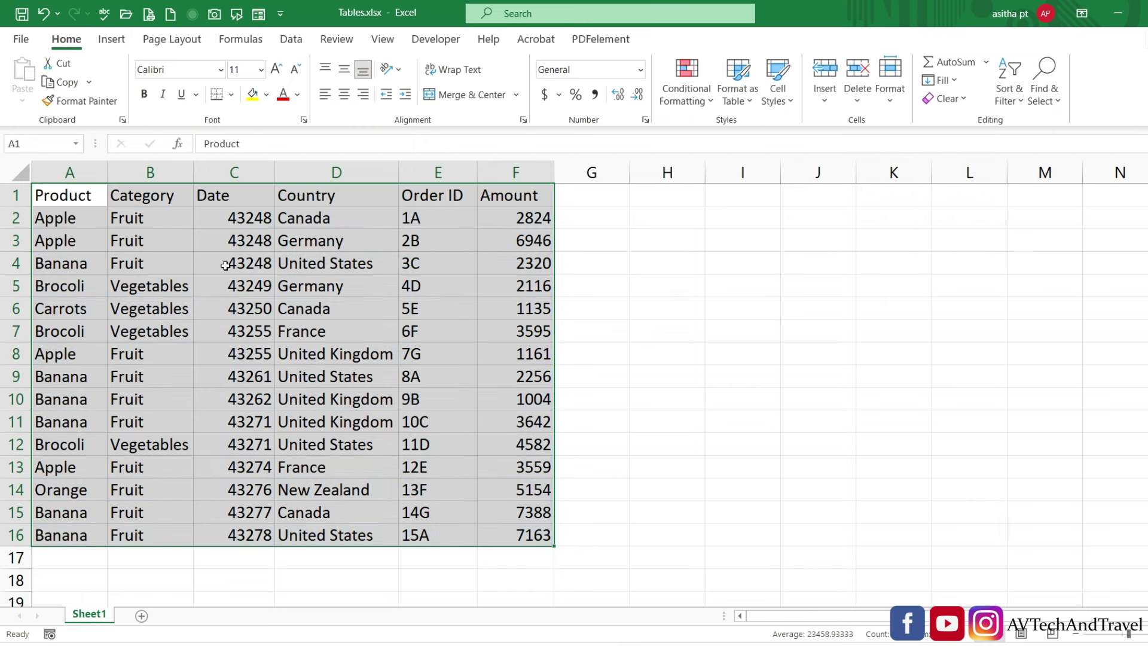
{"action": "left_click", "coordinate": [611, 376]}
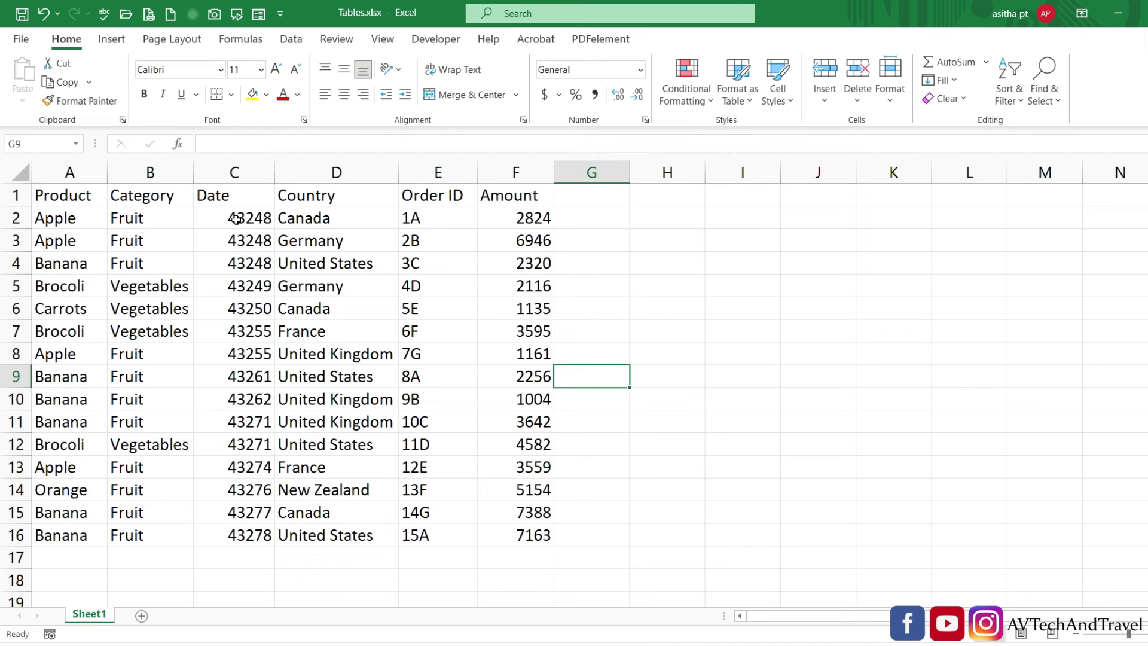
Format the Date values in C2:C16 as dates of the 3/14/12 type.
{"action": "left_click_drag", "start_coordinate": [237, 219], "coordinate": [201, 533]}
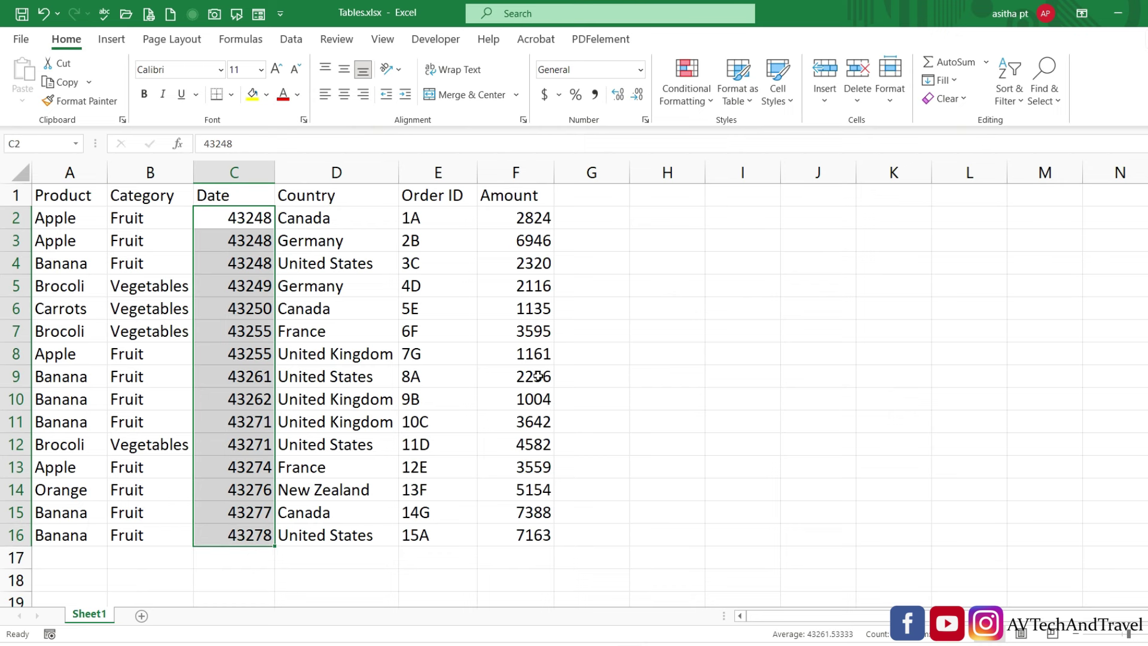
{"action": "key", "text": "ctrl+1"}
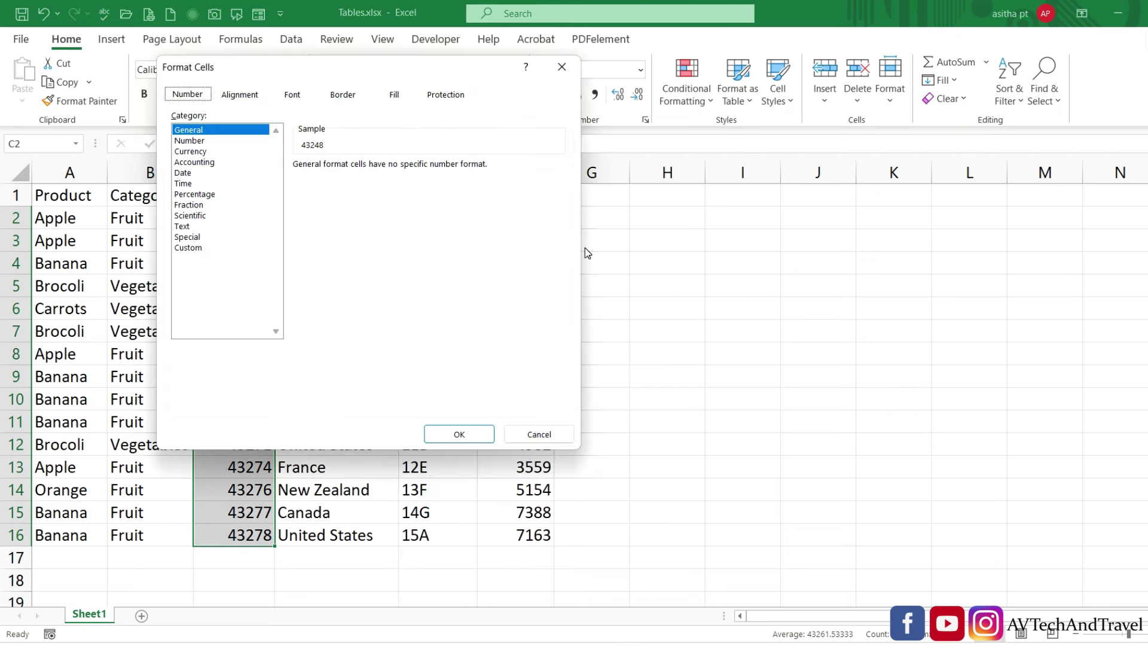
{"action": "left_click", "coordinate": [183, 173]}
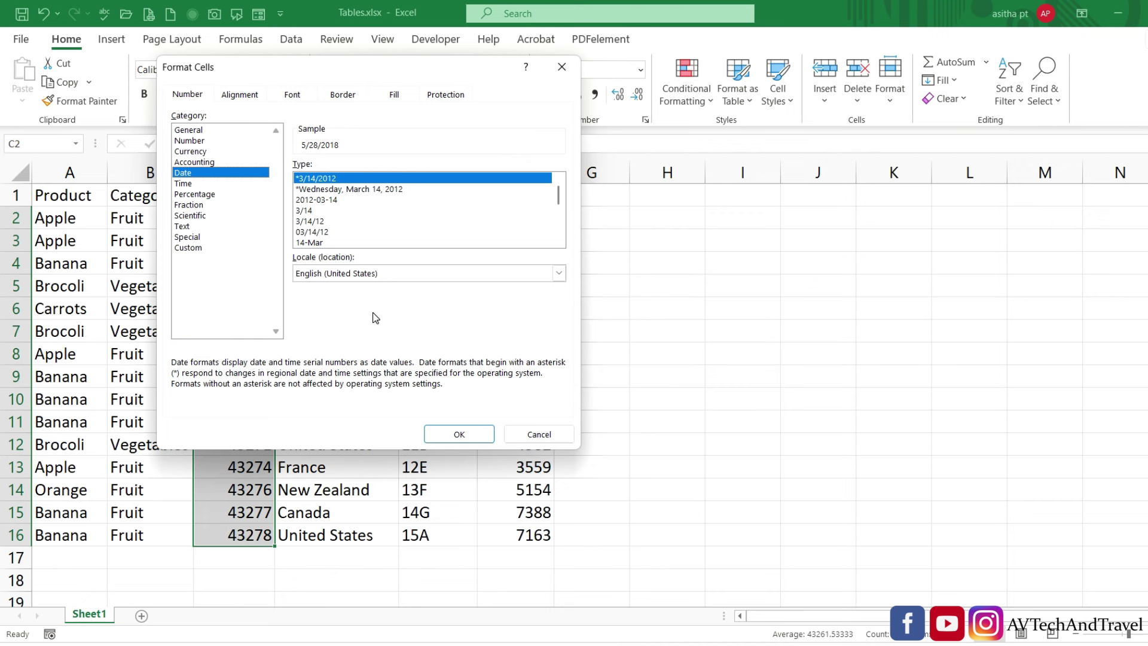
{"action": "left_click", "coordinate": [315, 232]}
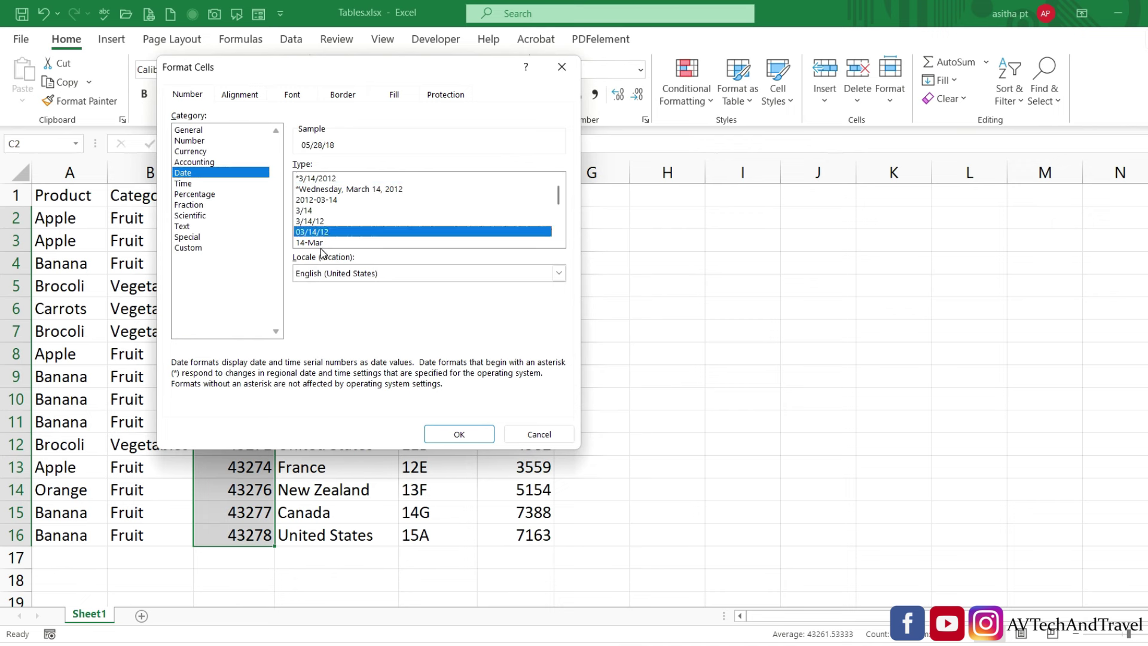
{"action": "left_click", "coordinate": [312, 223]}
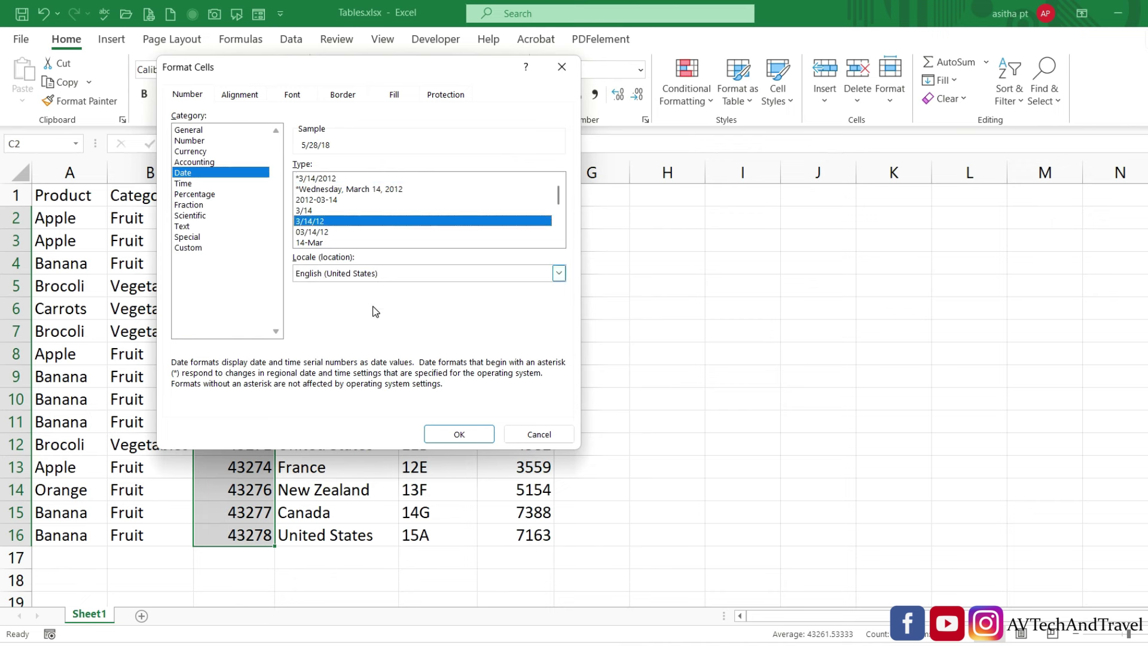
{"action": "left_click", "coordinate": [440, 436]}
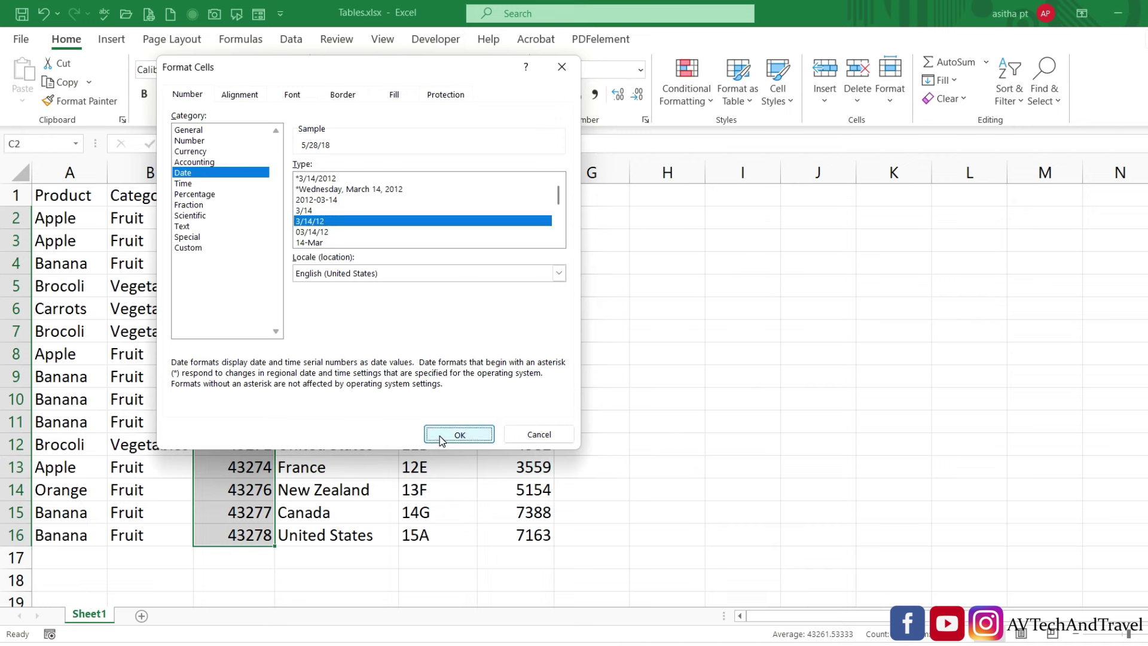
{"action": "left_click", "coordinate": [729, 376]}
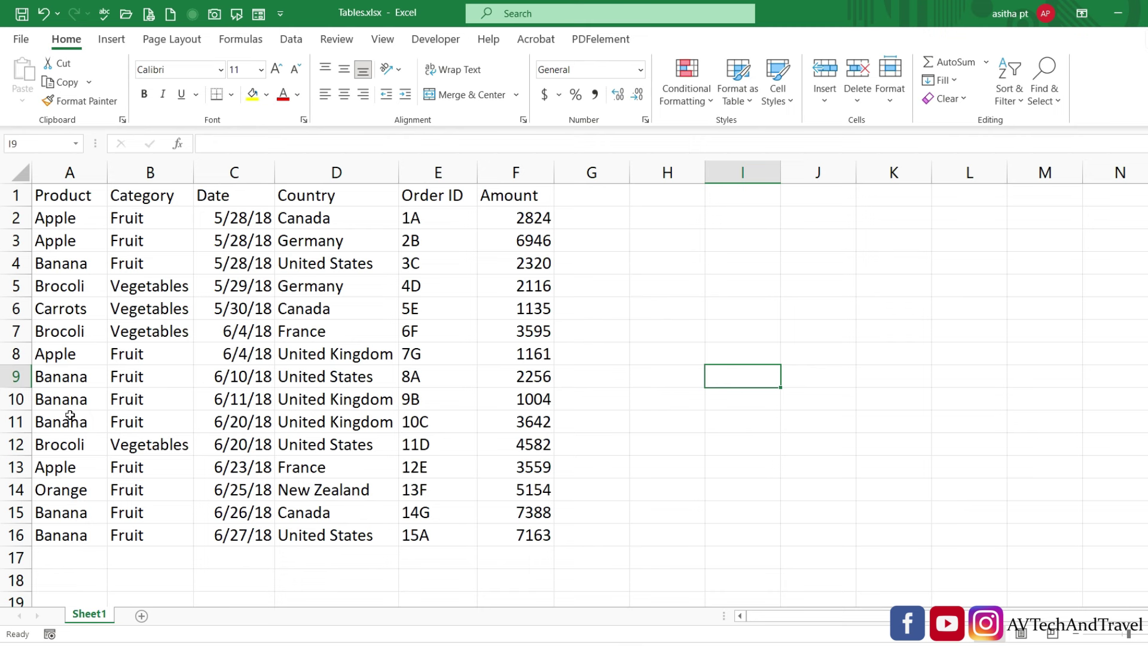
{"action": "left_click", "coordinate": [226, 358]}
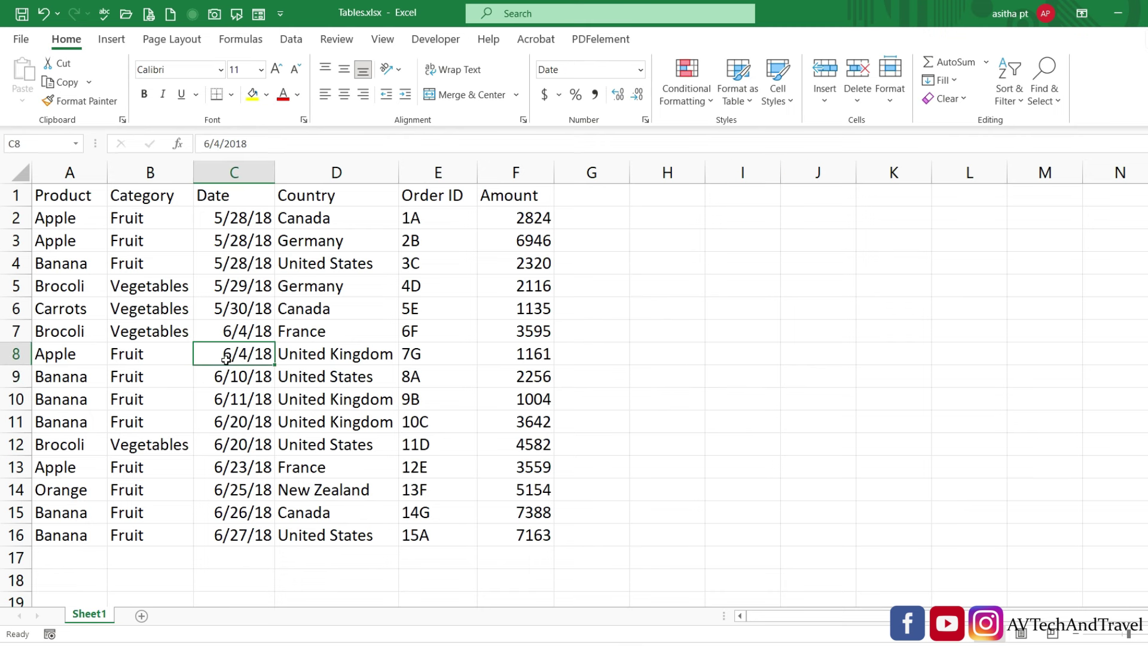